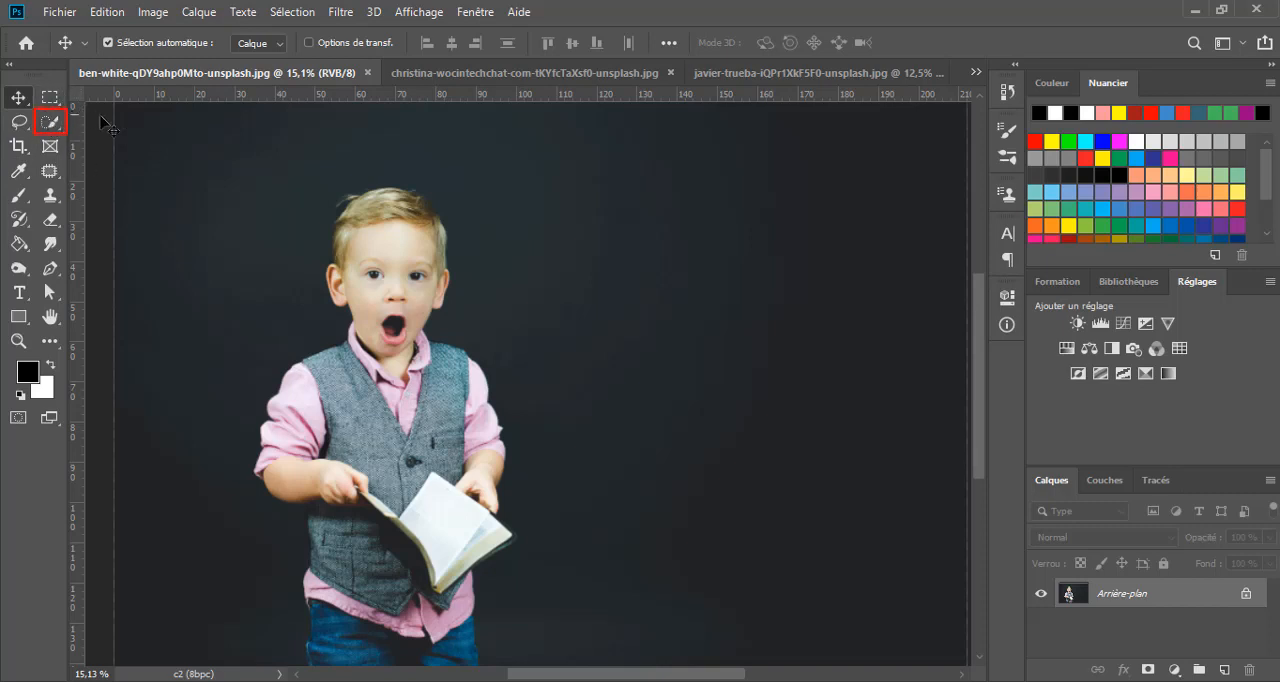
- Select the boy's hair, face and upper vest with the Quick Selection tool
key(w)
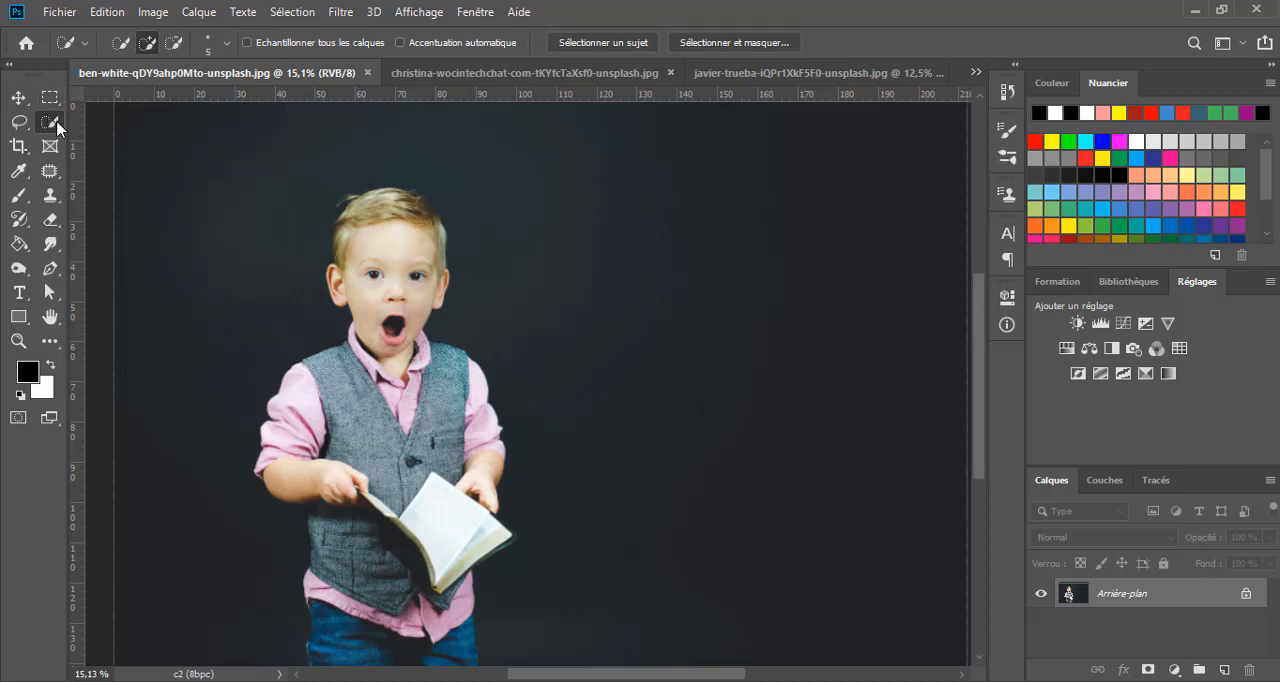
right_click(59, 127)
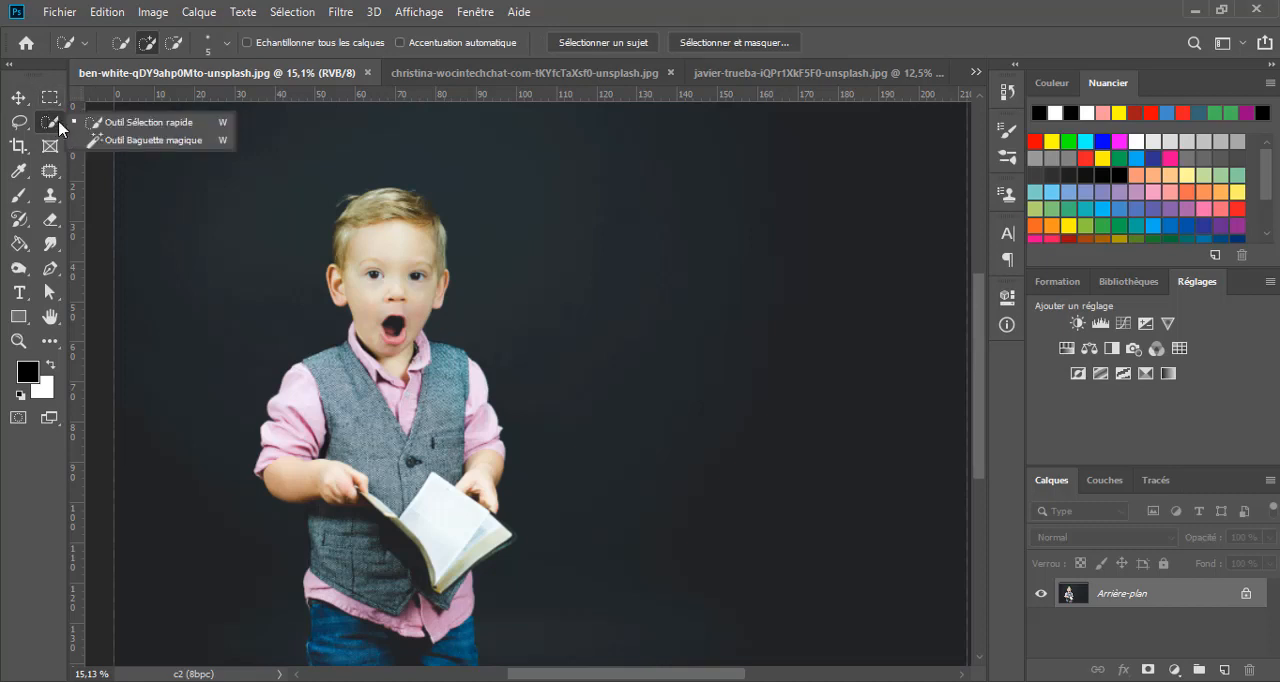
click(155, 128)
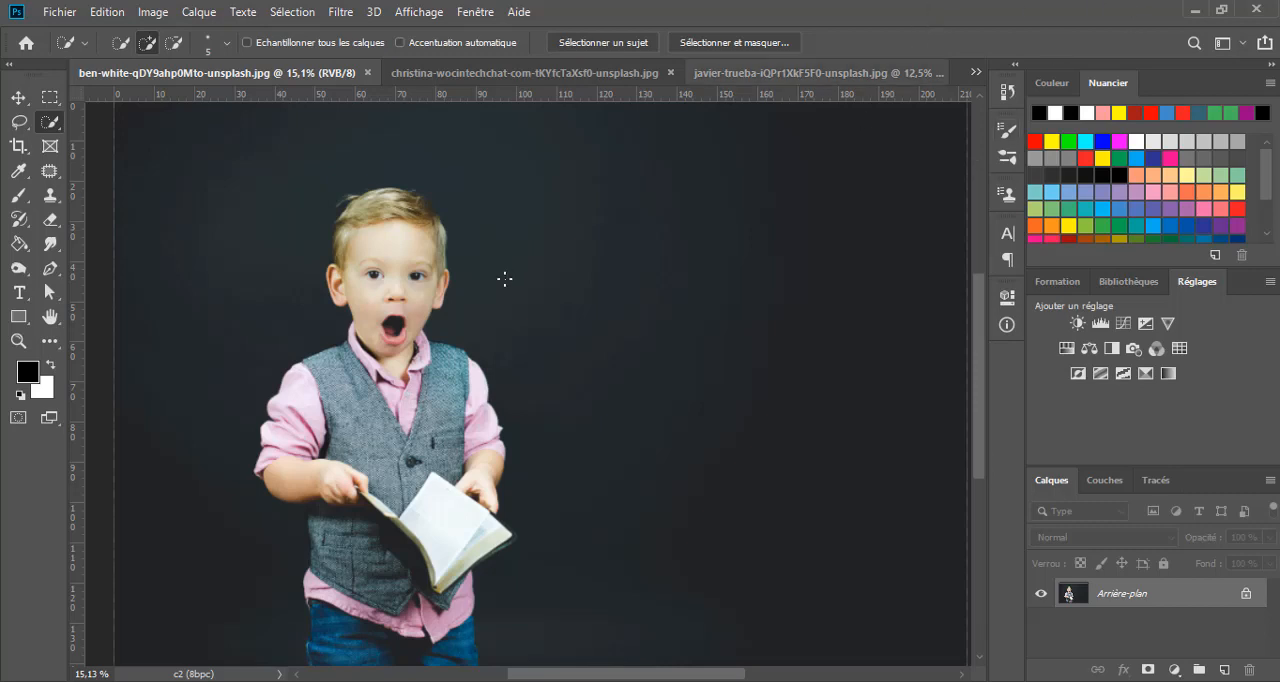
drag(446, 264, 586, 235)
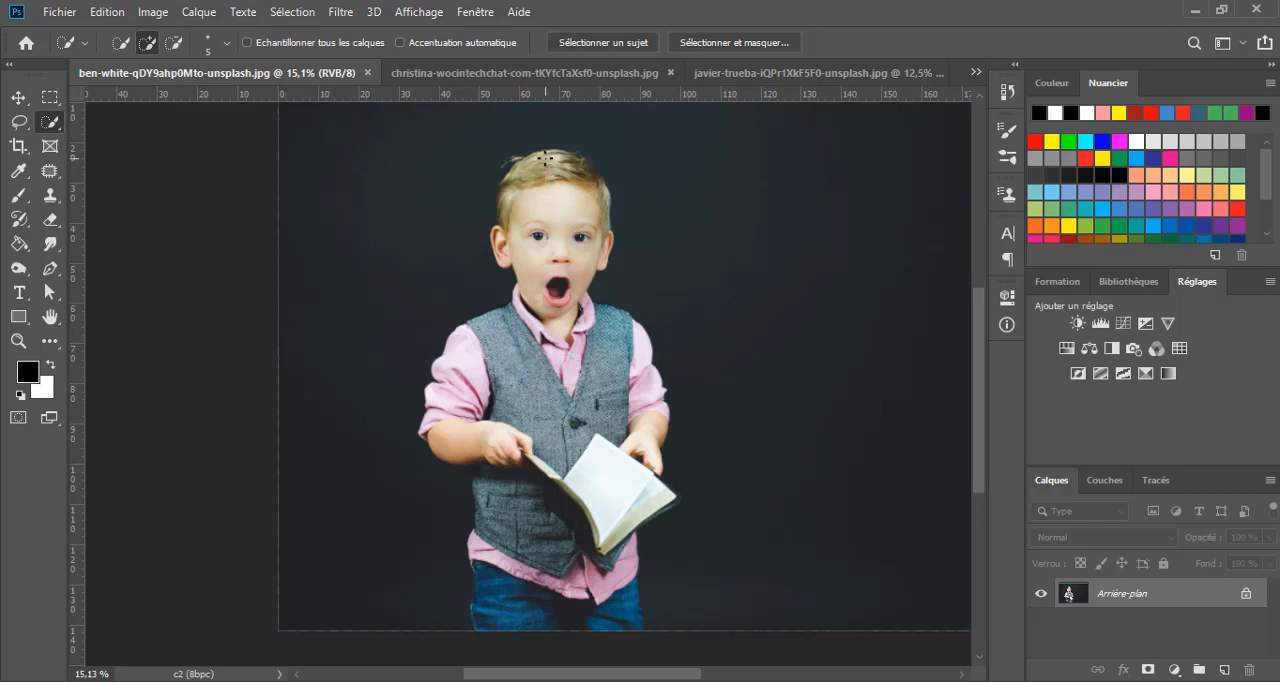
mouse_move(537, 168)
mouse_down()
mouse_move(505, 180)
mouse_move(536, 213)
mouse_move(563, 206)
mouse_move(564, 219)
mouse_up()
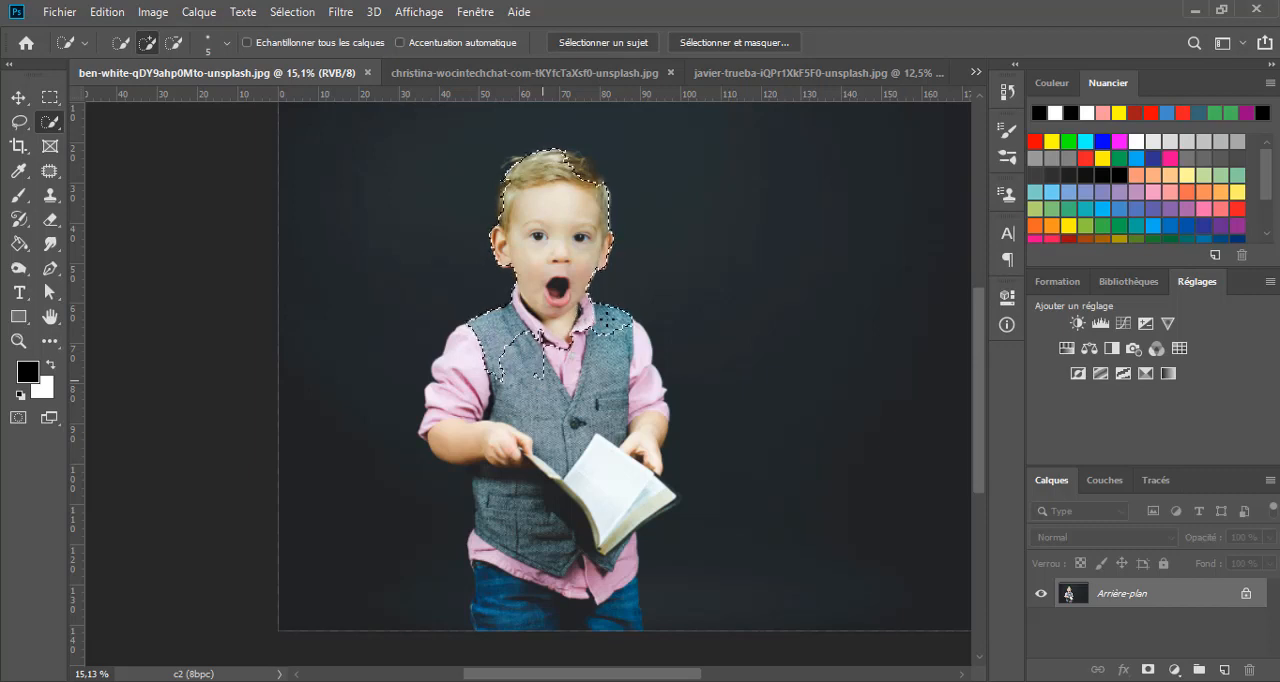
- Extend the selection over the boy's sleeves, hands, book, vest, shirt hem and jeans
mouse_move(628, 352)
mouse_down()
mouse_move(656, 386)
mouse_move(652, 462)
mouse_up()
mouse_move(499, 374)
mouse_down()
mouse_move(500, 402)
mouse_move(442, 400)
mouse_move(434, 430)
mouse_move(449, 442)
mouse_up()
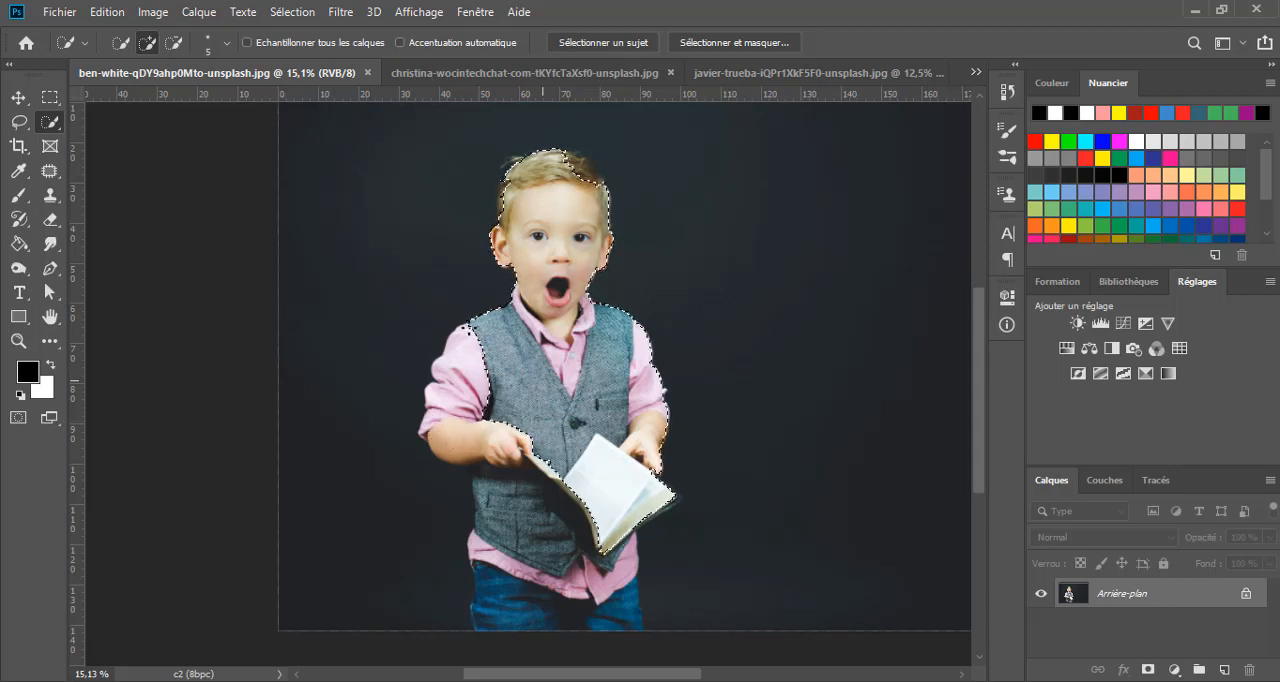
drag(452, 345, 440, 368)
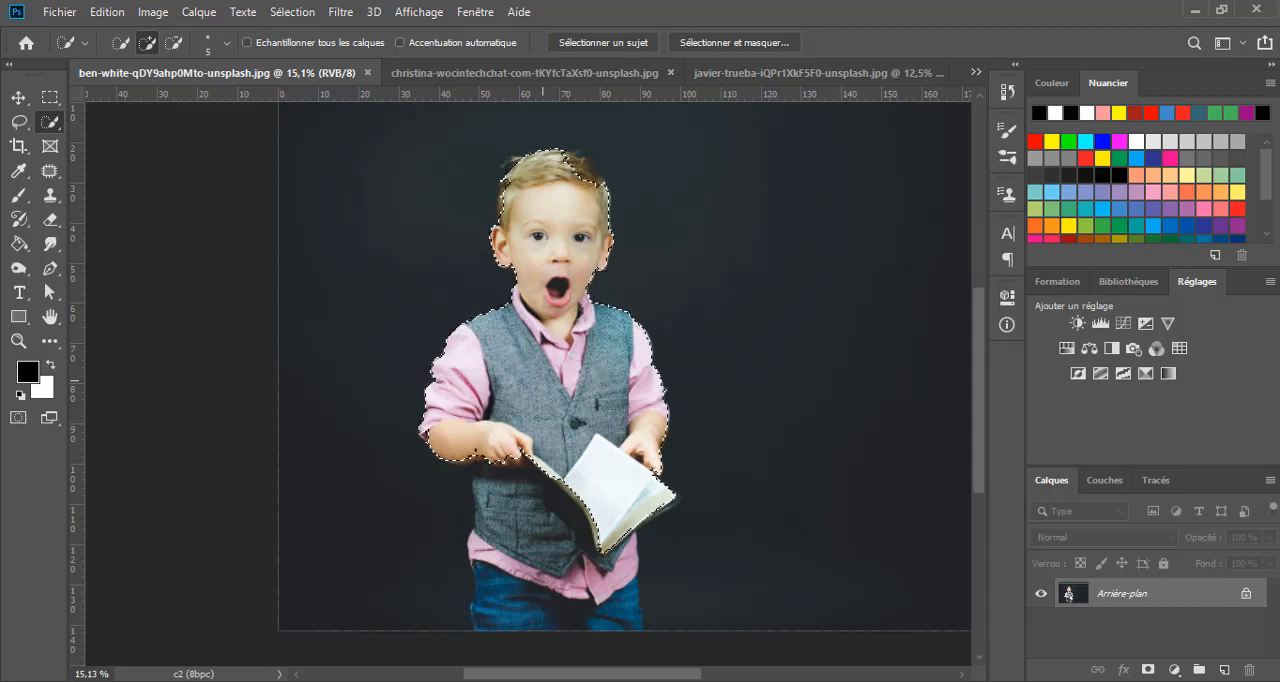
drag(482, 519, 477, 556)
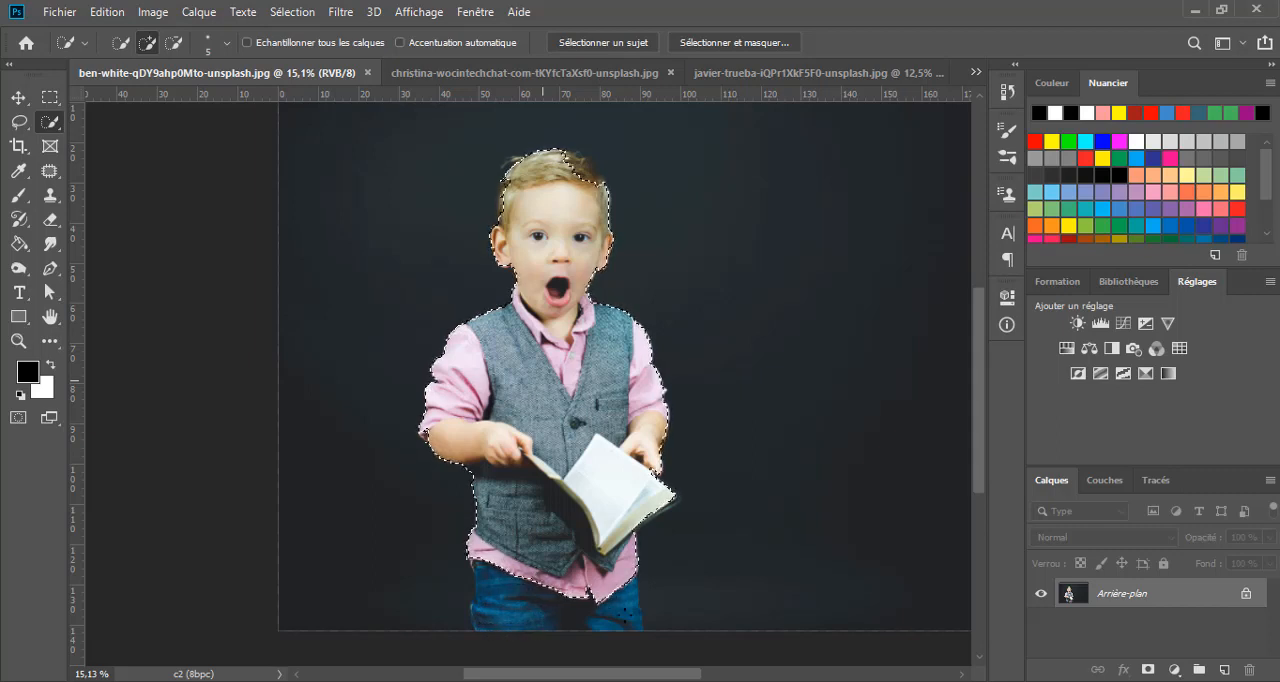
drag(628, 627, 623, 590)
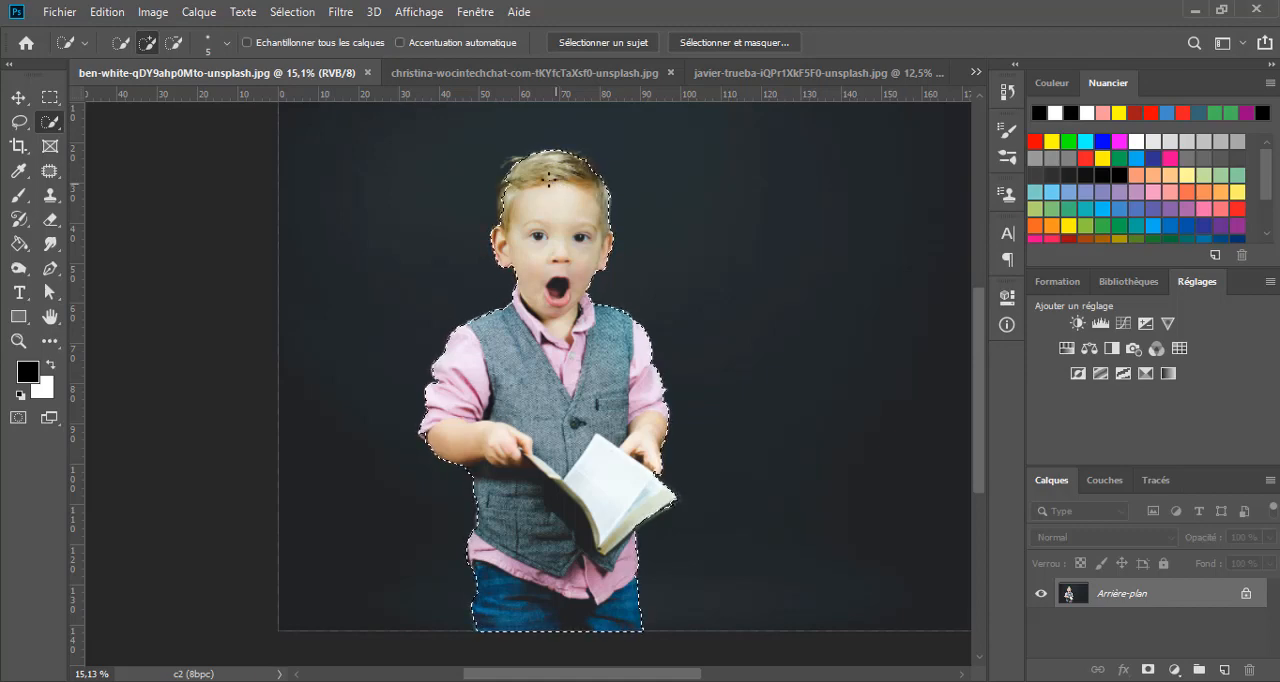
- Add the missing hair above the ear on the left of the photo and the loose strand to the selection
scroll(548, 178, up, 4)
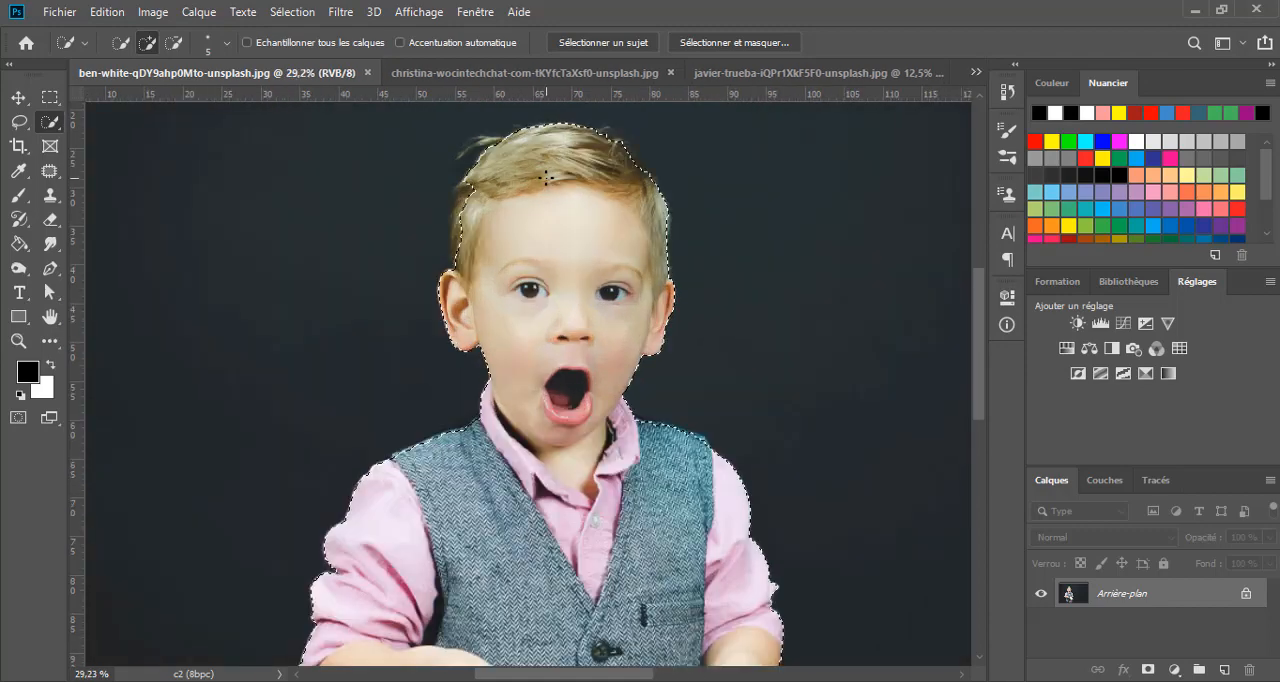
scroll(560, 270, up, 2)
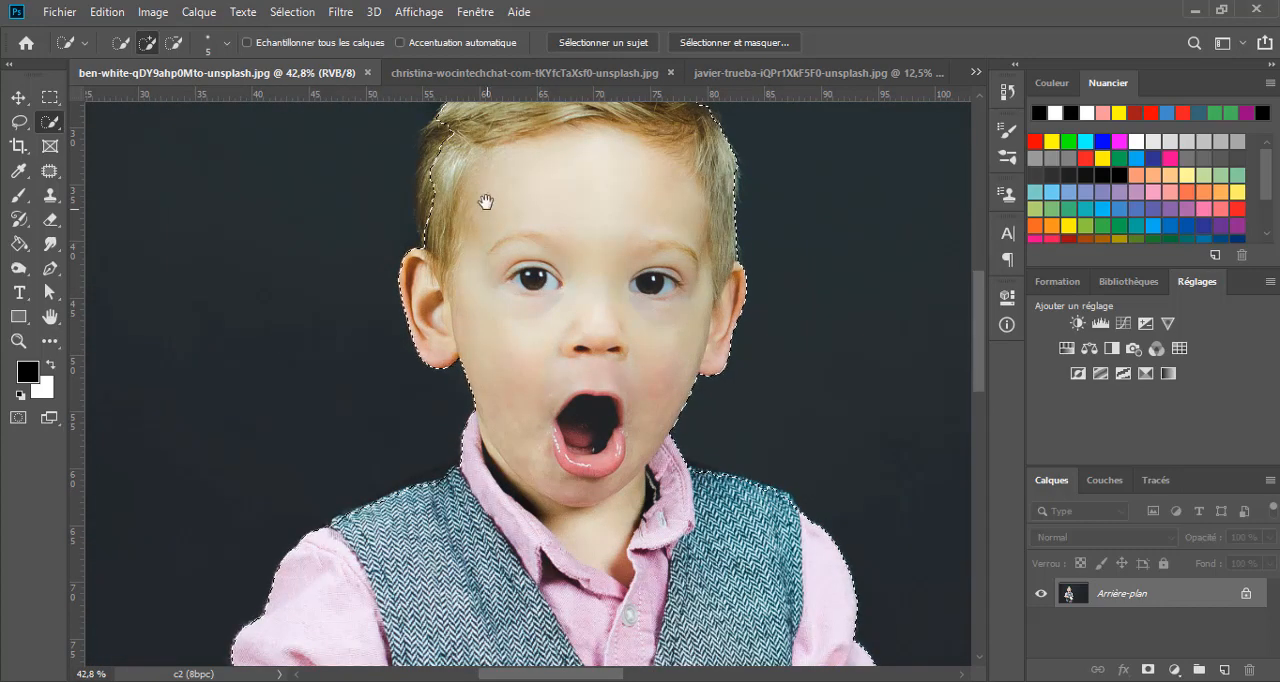
scroll(549, 365, up, 3)
scroll(552, 297, left, 1)
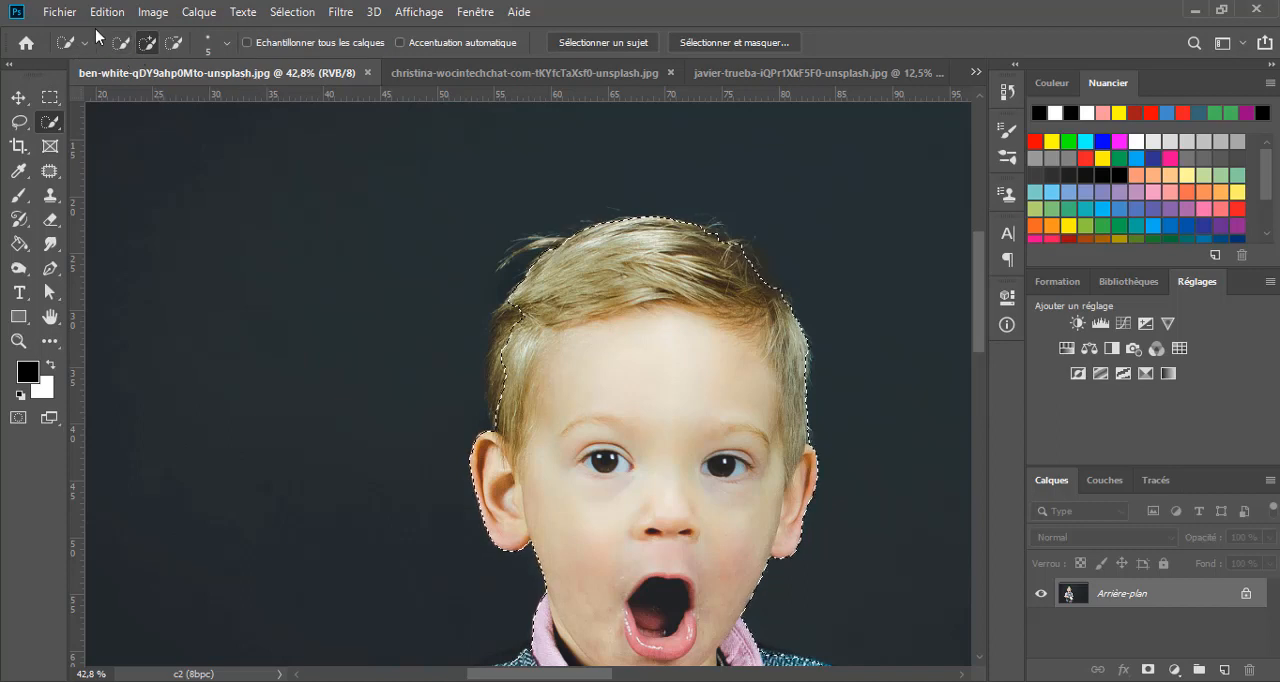
click(150, 44)
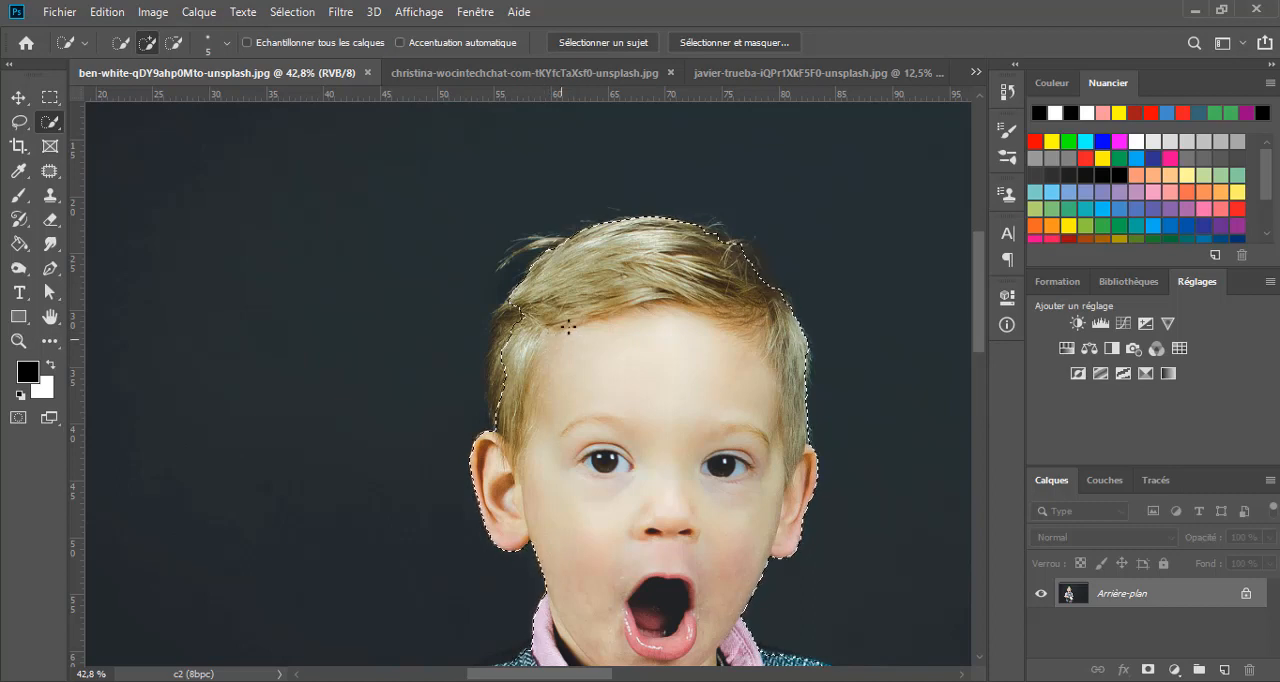
drag(520, 306, 502, 308)
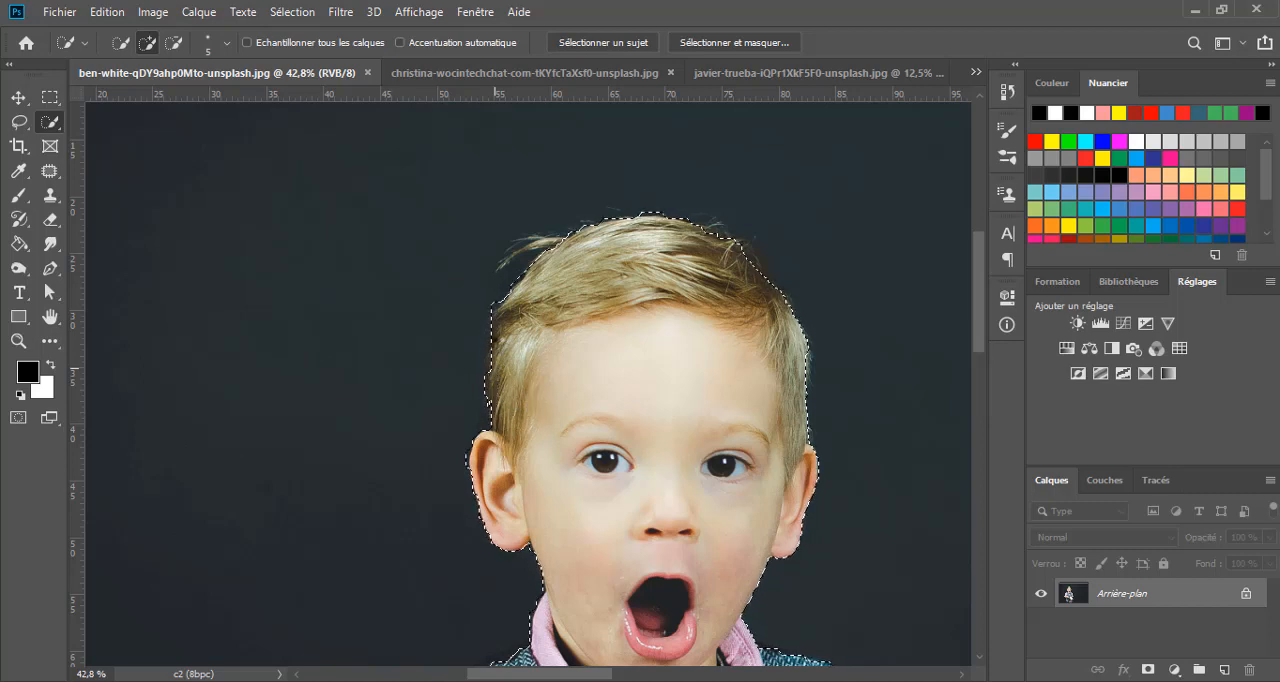
drag(498, 376, 493, 404)
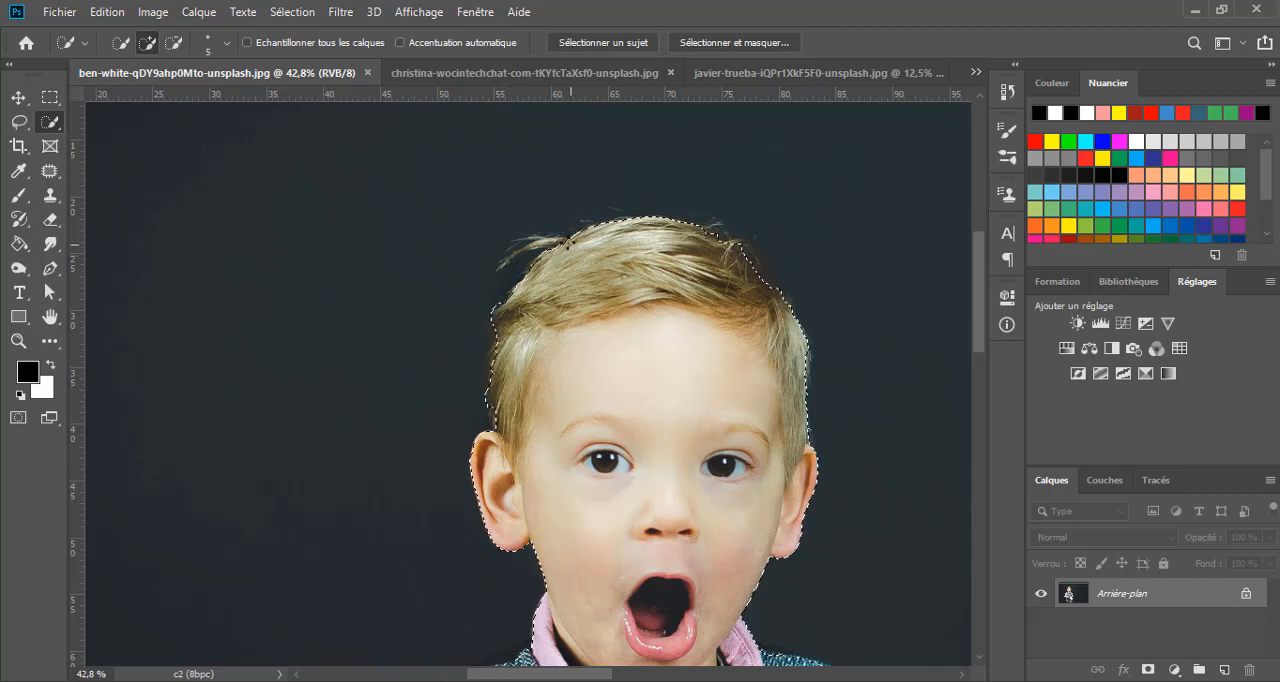
mouse_move(570, 245)
mouse_down()
mouse_move(528, 244)
mouse_move(492, 266)
mouse_up()
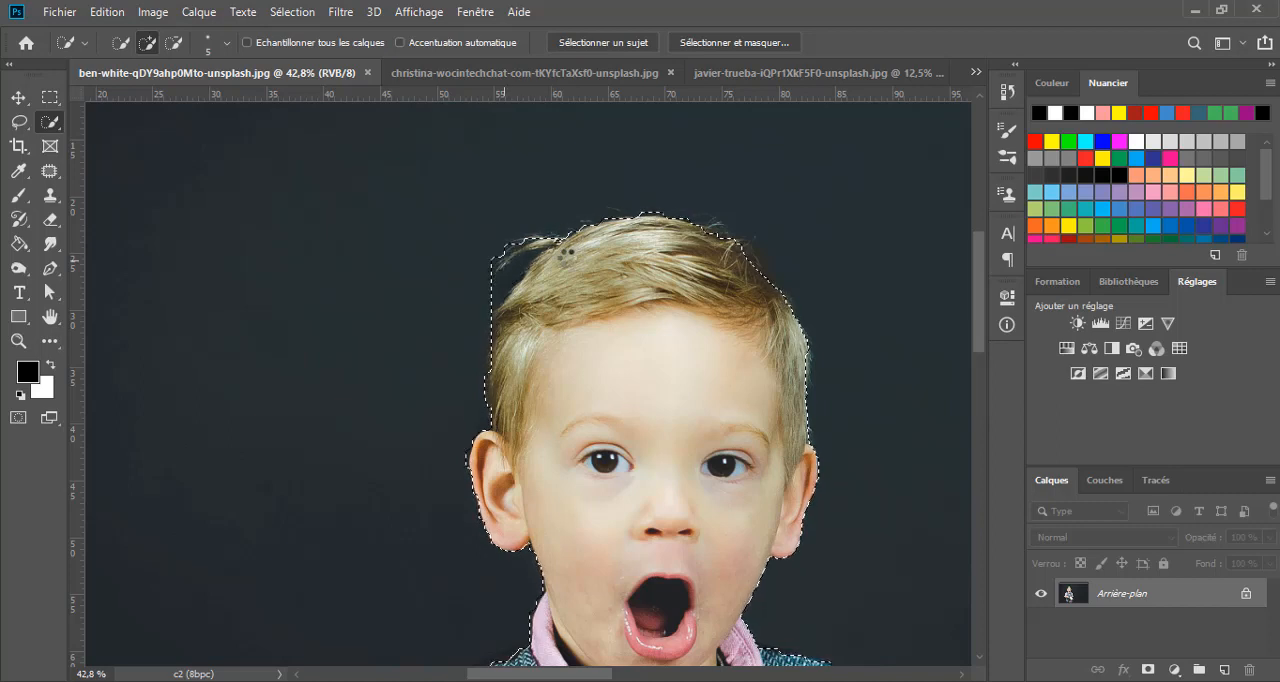
- Subtract the dark background enclosed between the loose hair strand and the head from the selection
scroll(487, 252, up, 1)
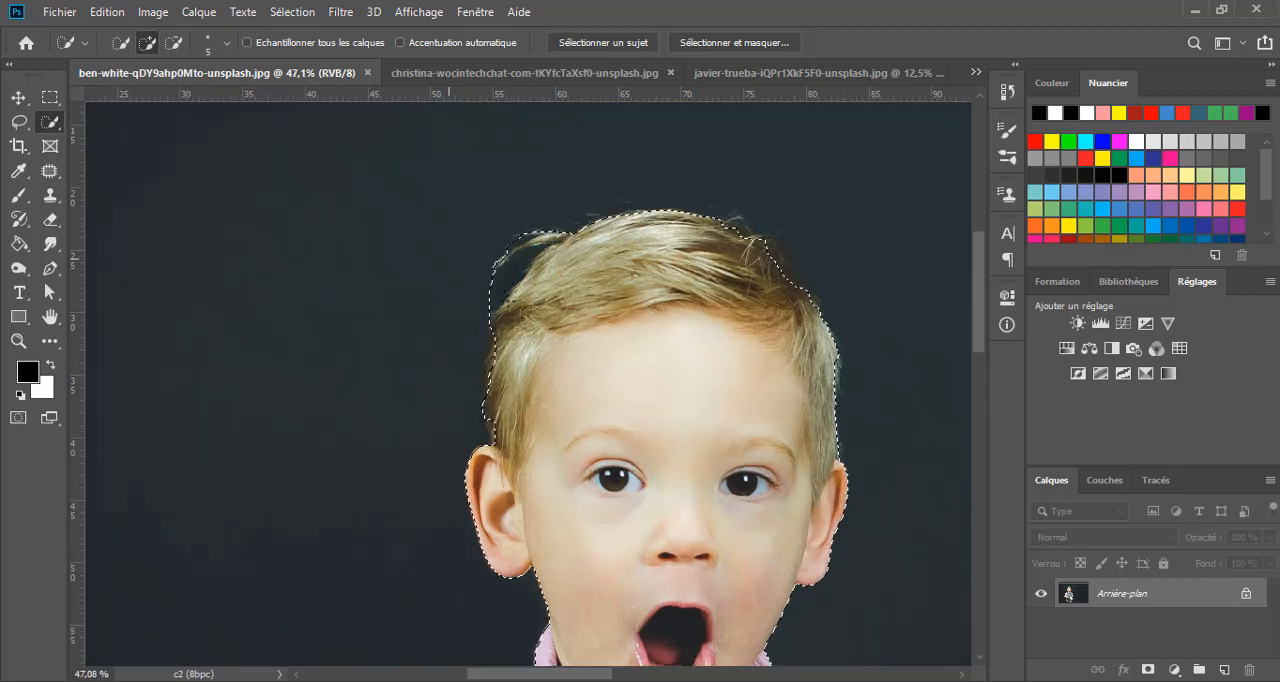
scroll(505, 275, up, 2)
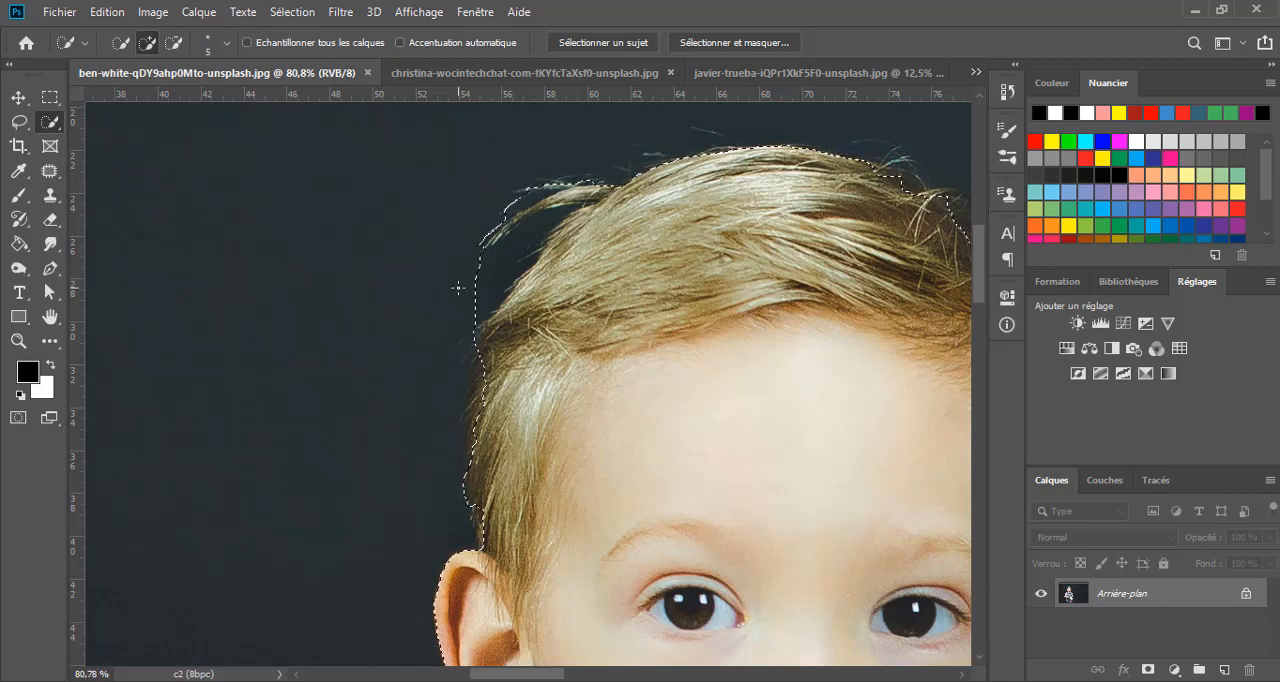
key(alt)
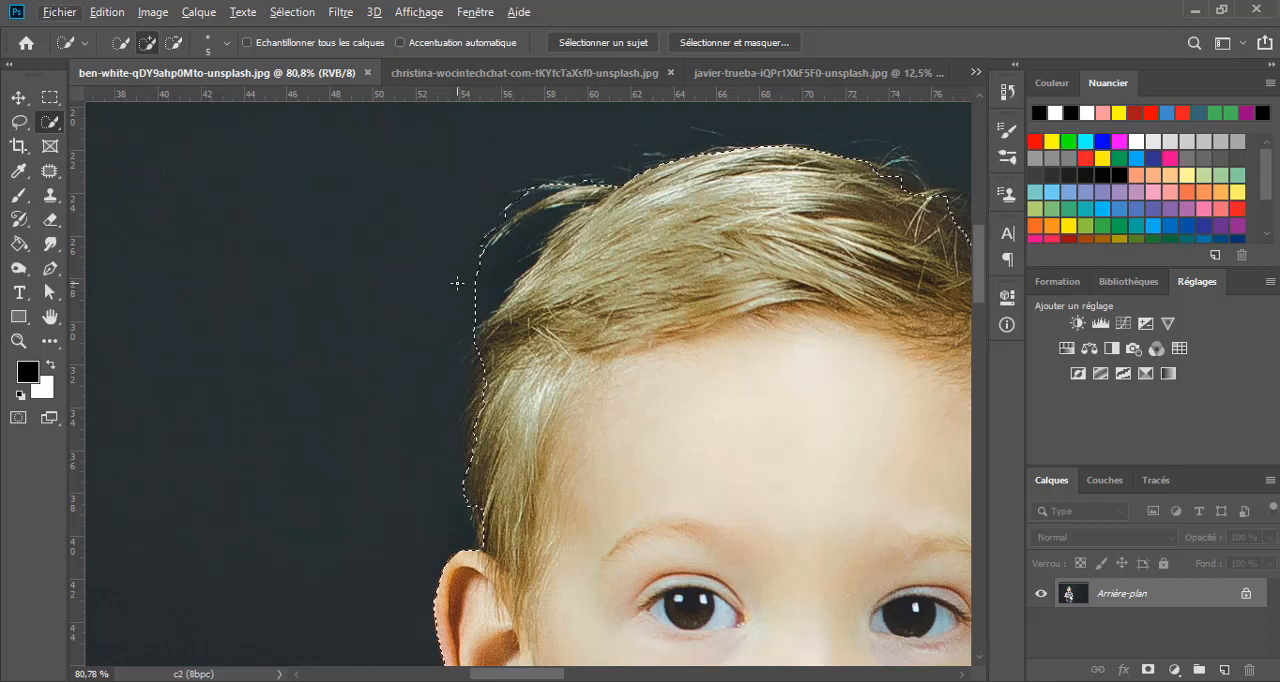
key(alt)
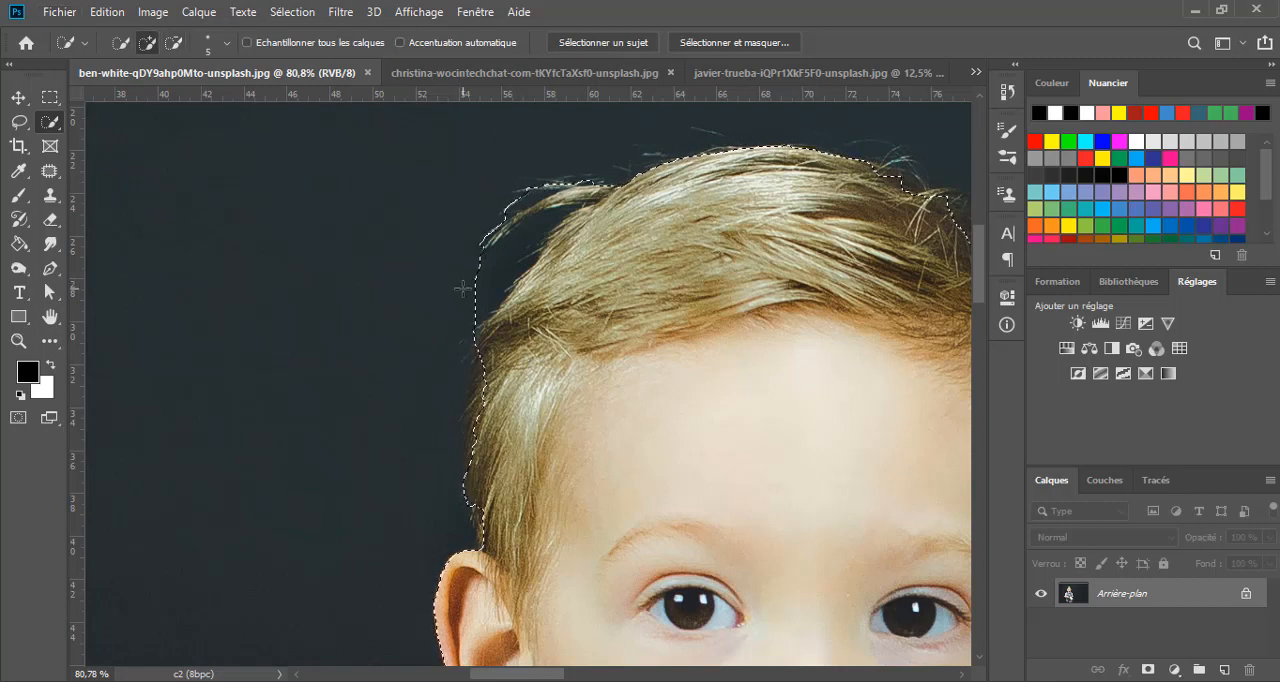
key(alt)
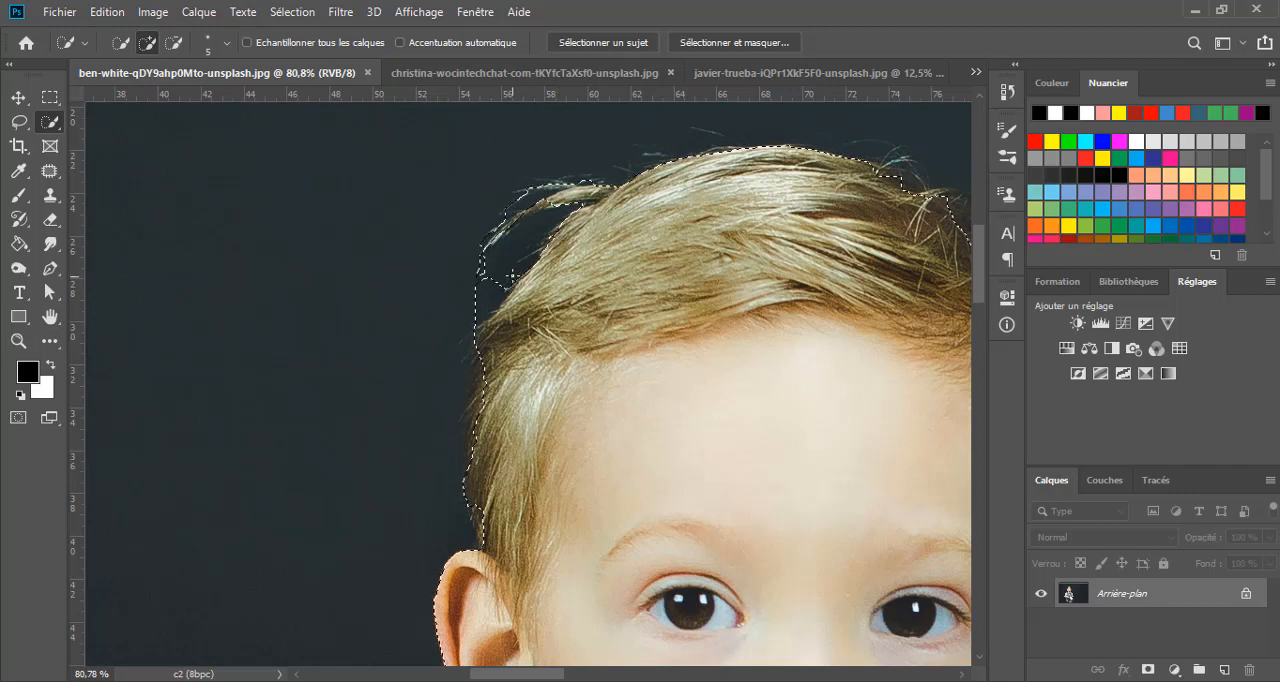
key(alt)
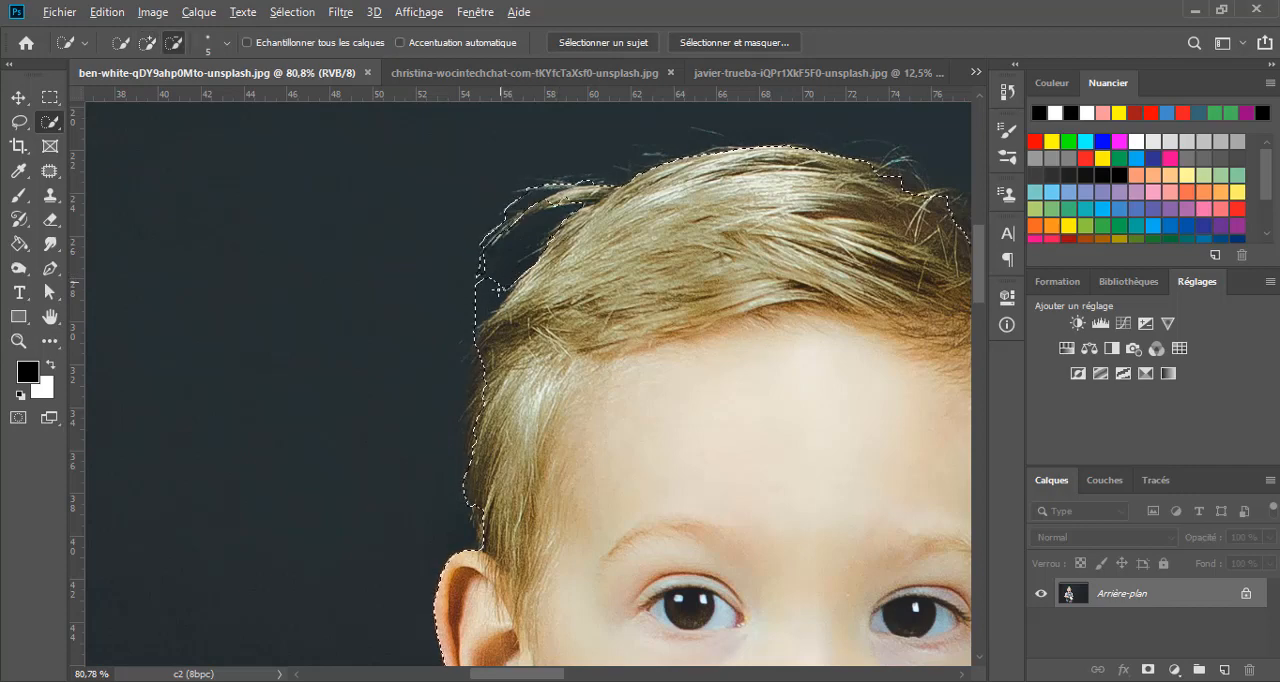
drag(496, 298, 464, 332)
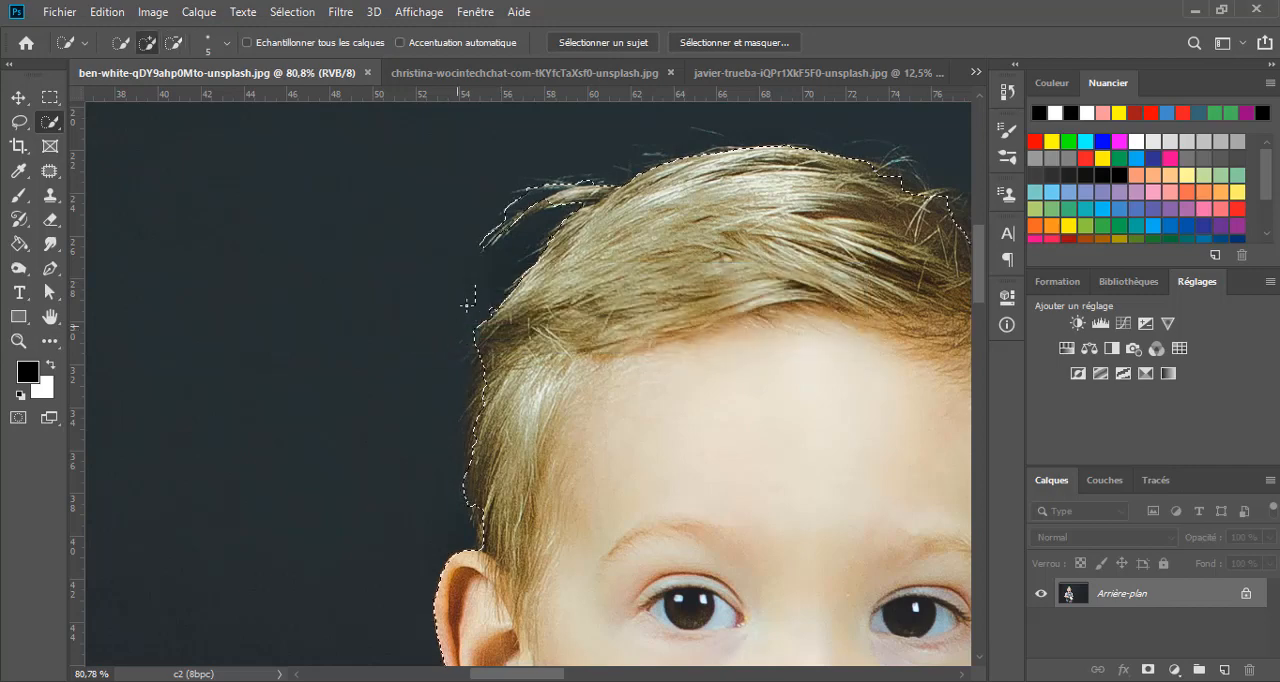
key(alt)
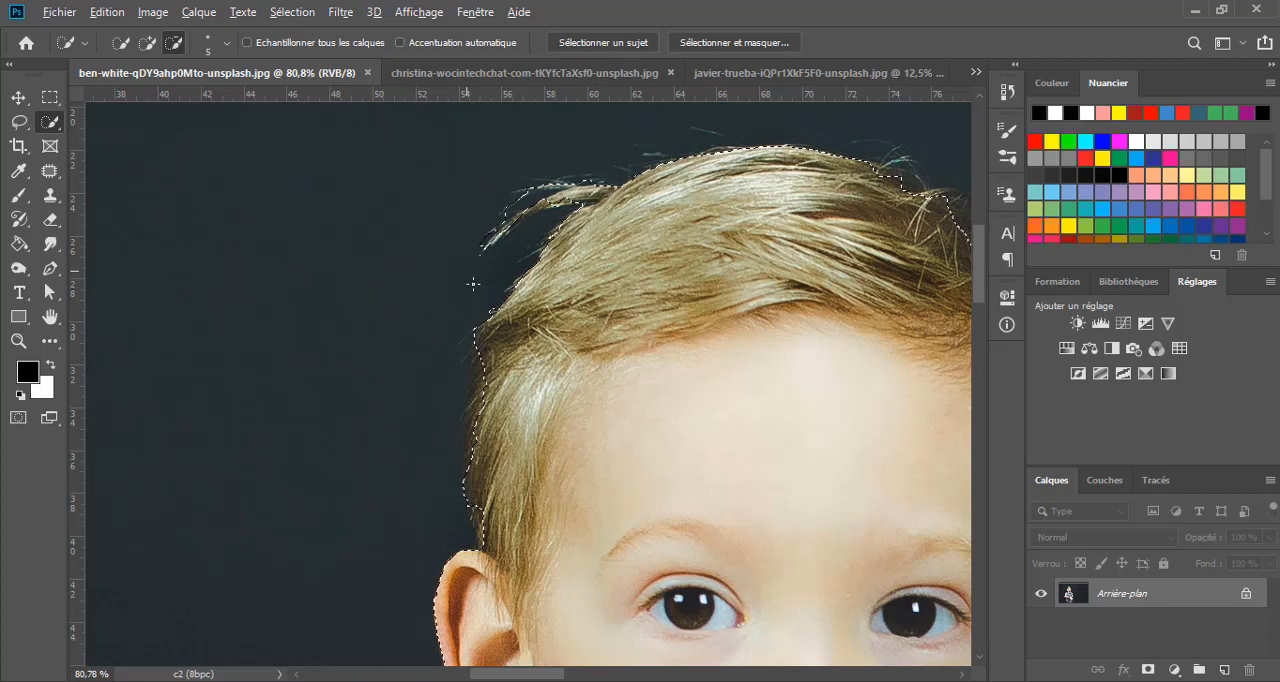
click(470, 287)
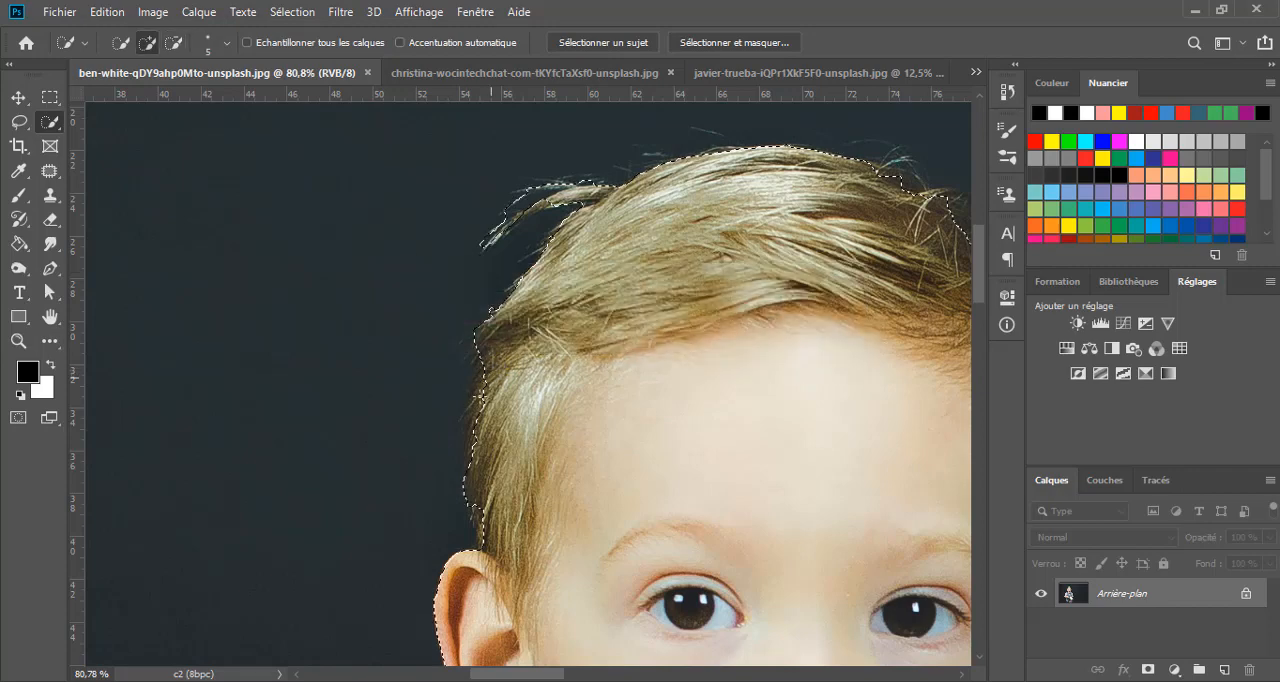
- Refine the selection edge along the hair above the ear, the loose strand and the dark hair on the opposite side of the head
drag(479, 394, 471, 422)
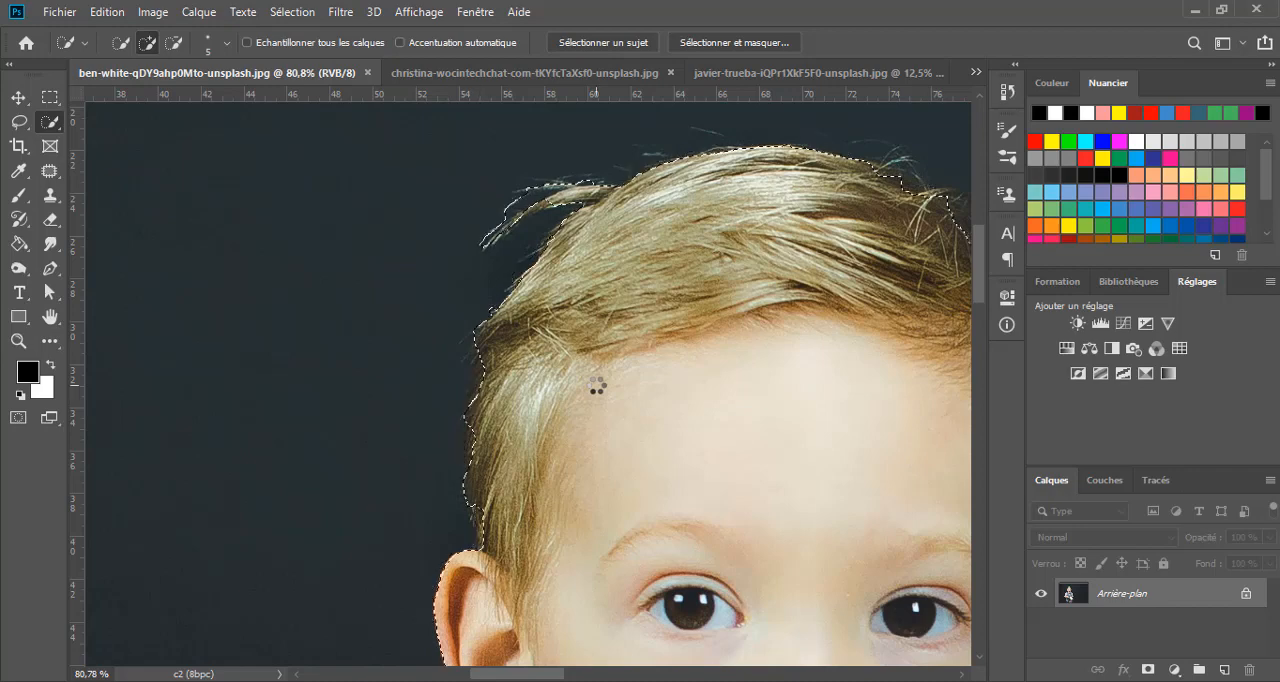
drag(667, 349, 461, 330)
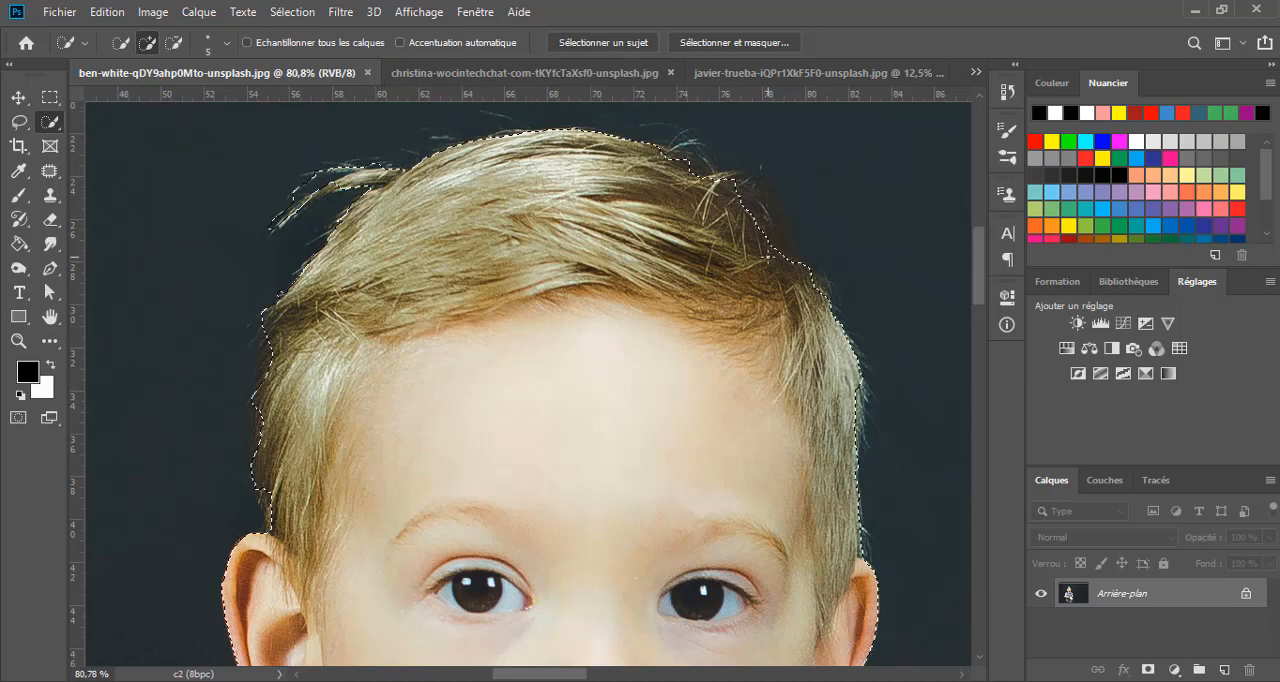
scroll(350, 170, up, 3)
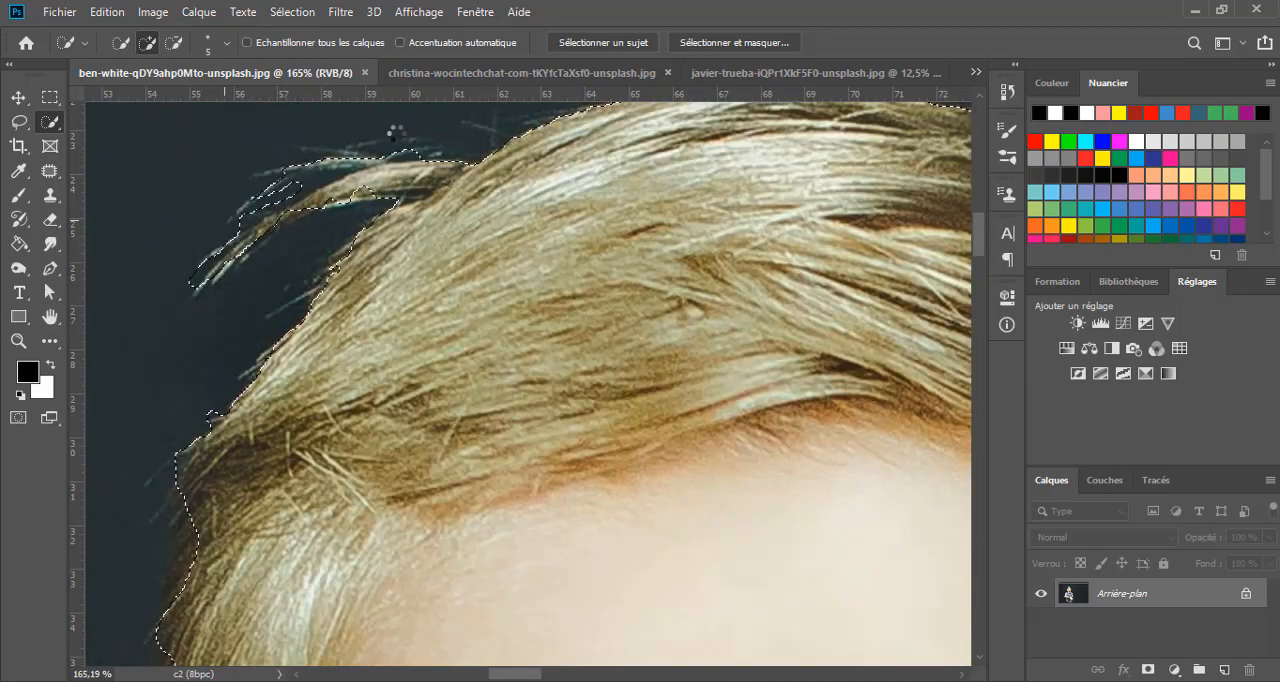
alt+drag(290, 180, 261, 204)
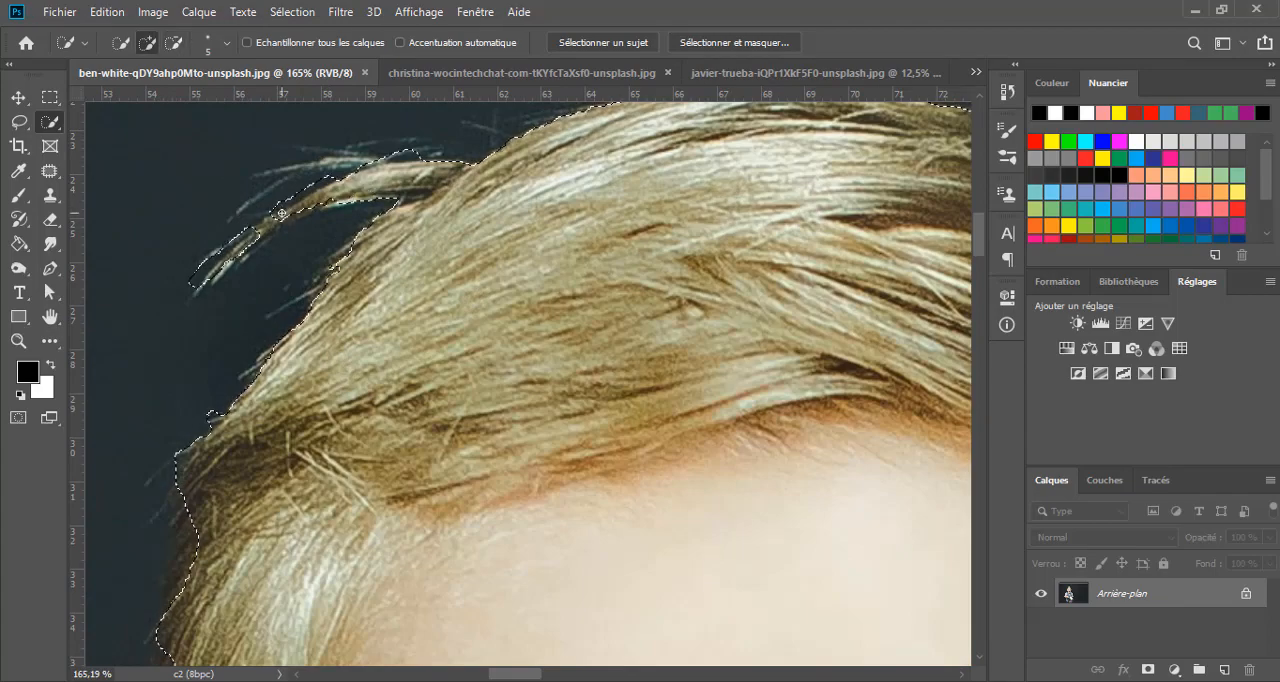
scroll(568, 228, right, 5)
drag(568, 223, 392, 198)
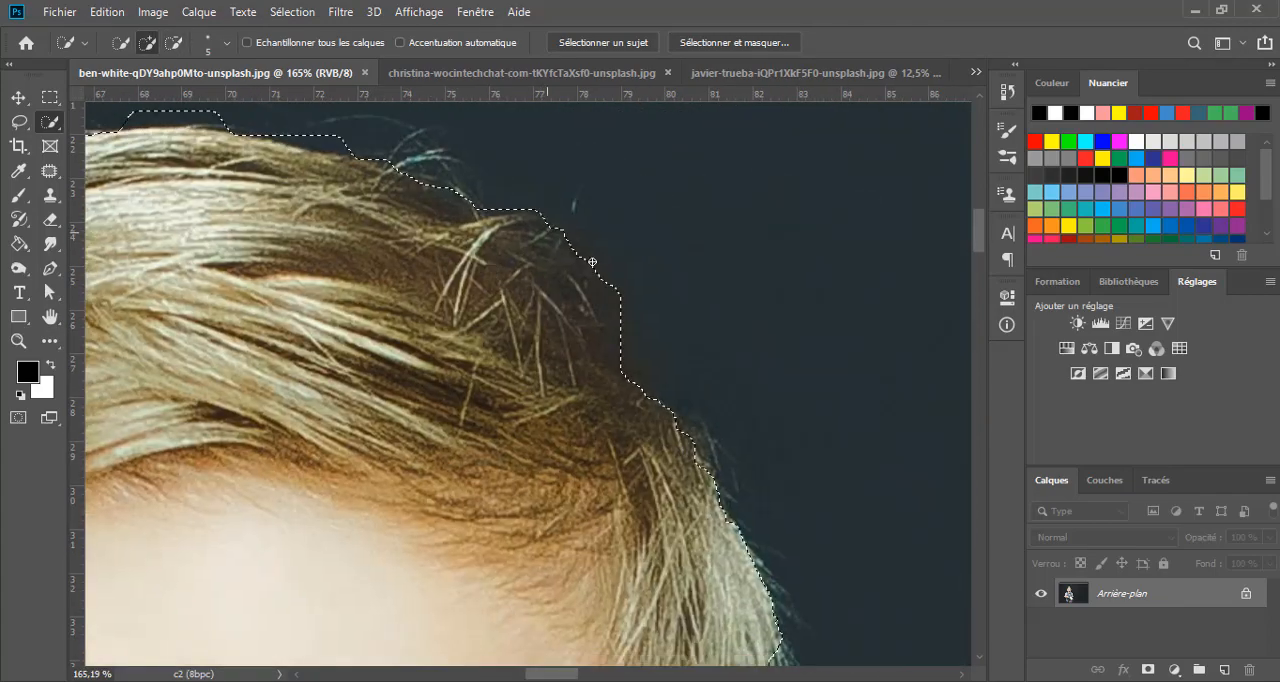
drag(549, 247, 415, 130)
- Tighten the selection edge along the shirt collar, vest shoulder and pink sleeve on the left of the photo
scroll(443, 197, down, 4)
drag(300, 600, 460, 165)
scroll(272, 312, up, 2)
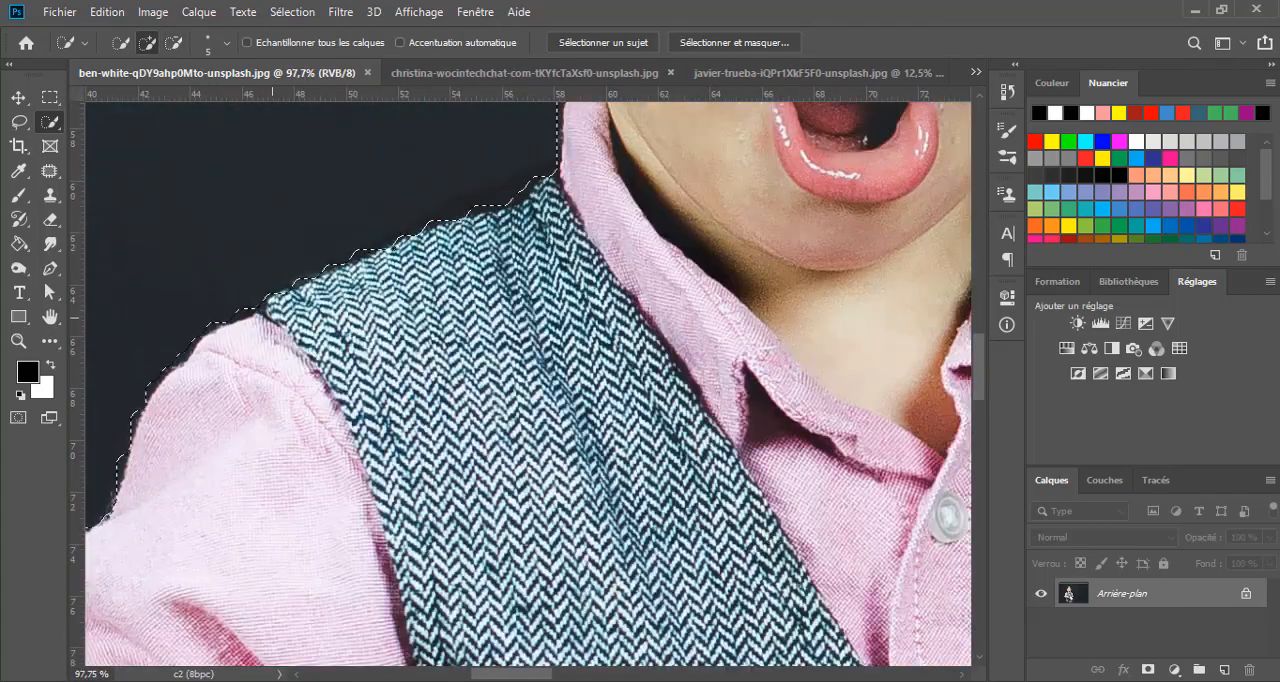
scroll(500, 196, up, 2)
scroll(417, 207, down, 3)
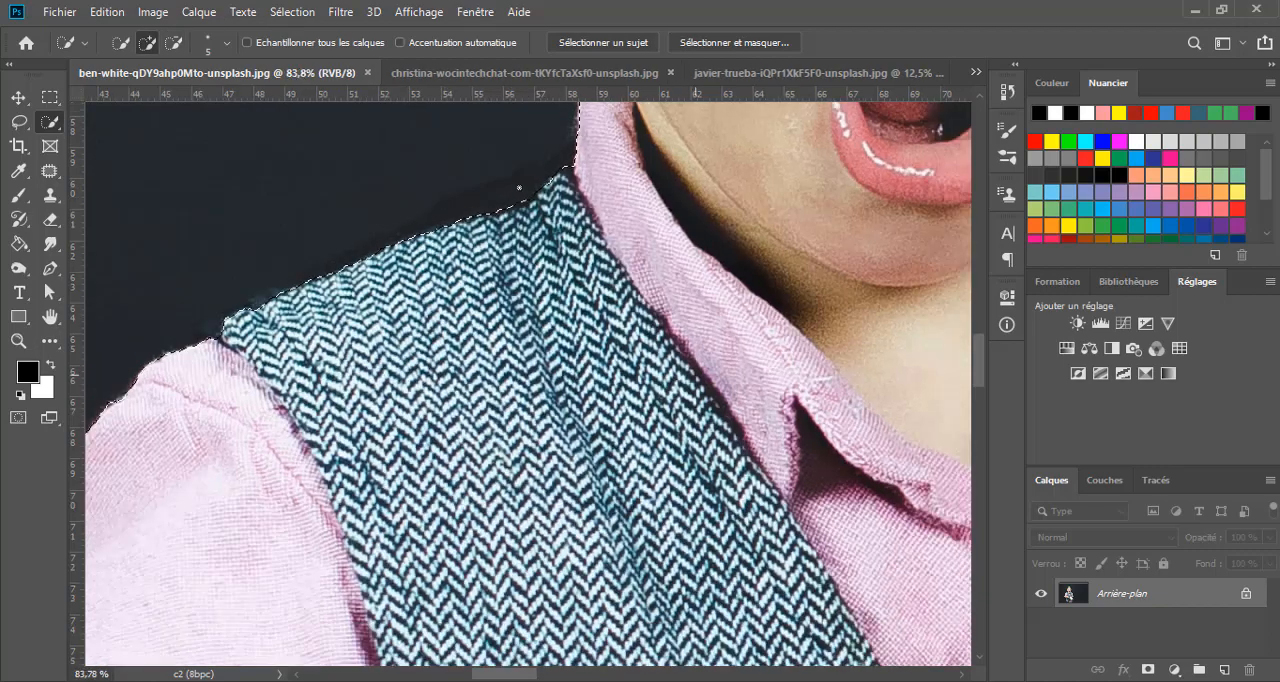
- Set the selection brush size to 15 and refine the selection along the vest's side, shirt hem and jeans
drag(370, 560, 450, 180)
scroll(330, 390, up, 3)
alt+right_click(323, 383)
scroll(490, 505, down, 4)
drag(617, 610, 568, 155)
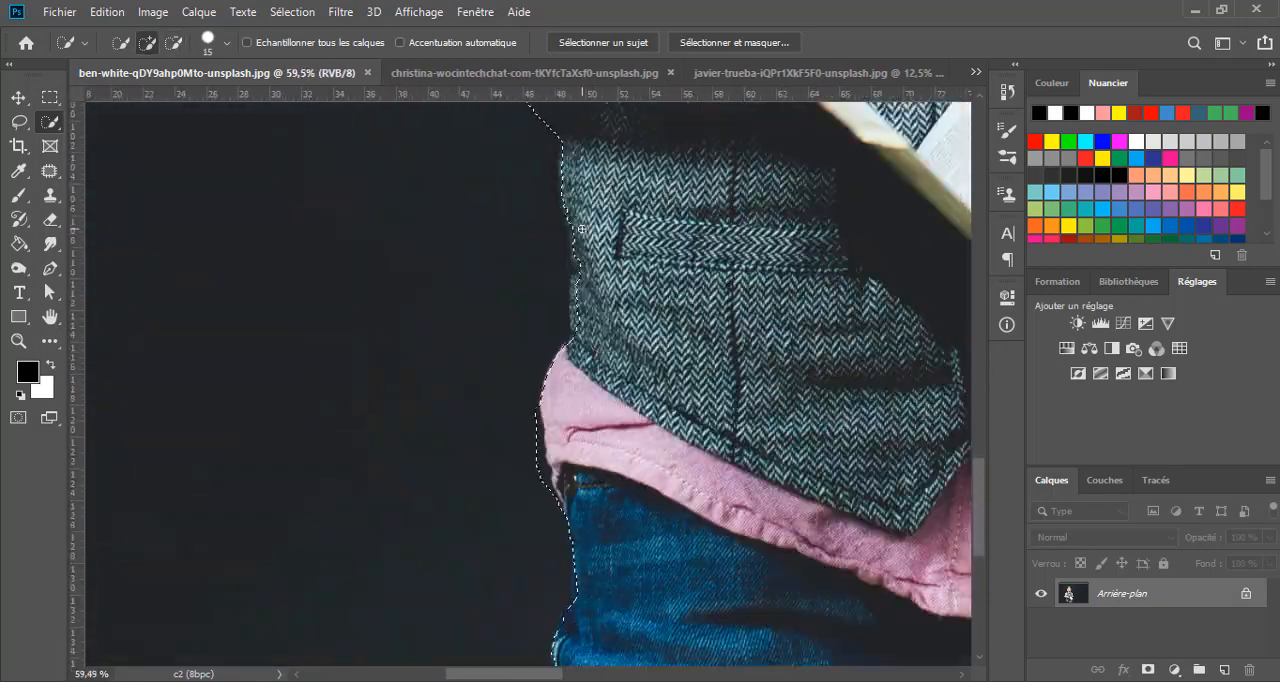
scroll(567, 205, up, 3)
drag(546, 459, 447, 176)
drag(441, 270, 461, 310)
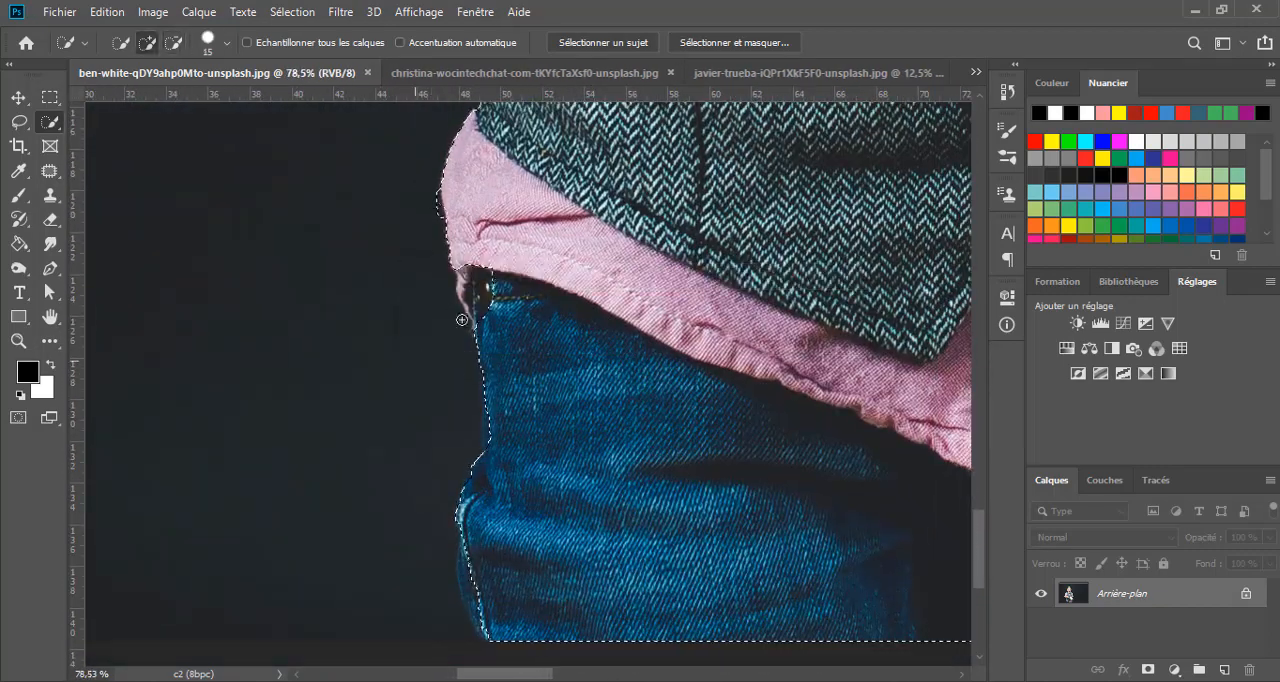
alt+click(463, 314)
drag(512, 480, 474, 294)
drag(441, 375, 446, 428)
- Extend the selection over the dark cover at the book's outer corner and subtract the surplus background around it
scroll(506, 381, down, 3)
drag(880, 180, 500, 440)
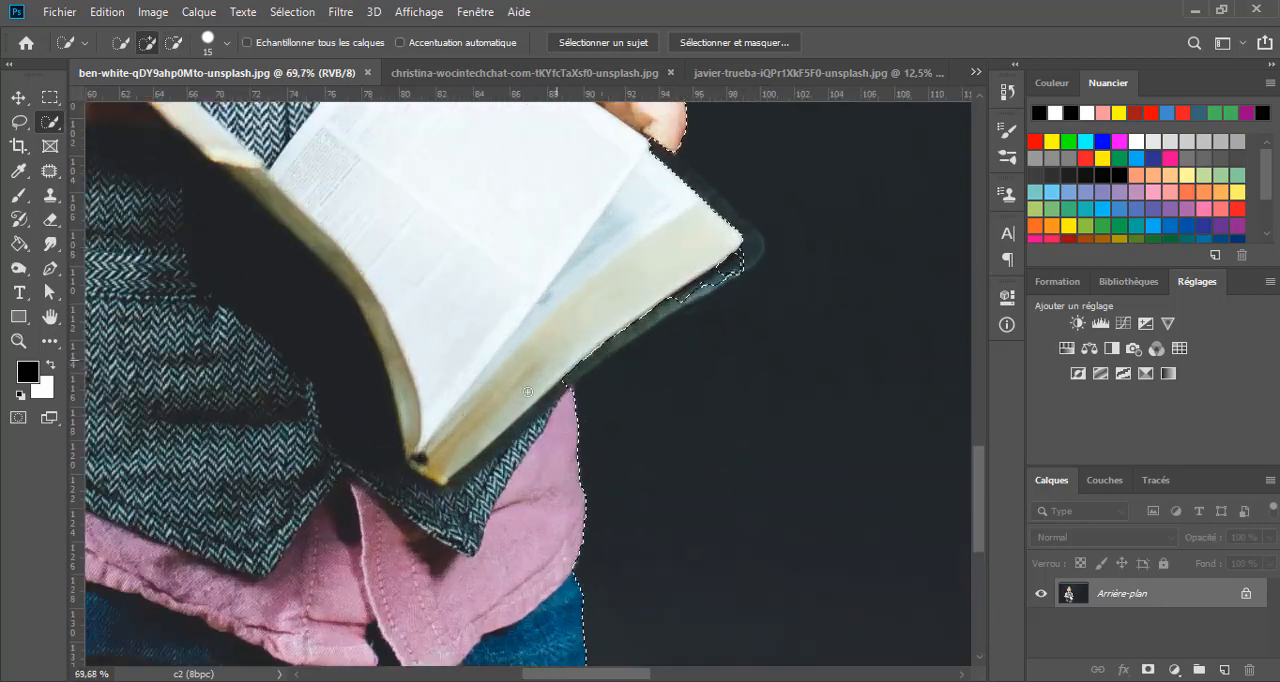
scroll(710, 400, up, 1)
drag(735, 238, 722, 192)
alt+click(731, 160)
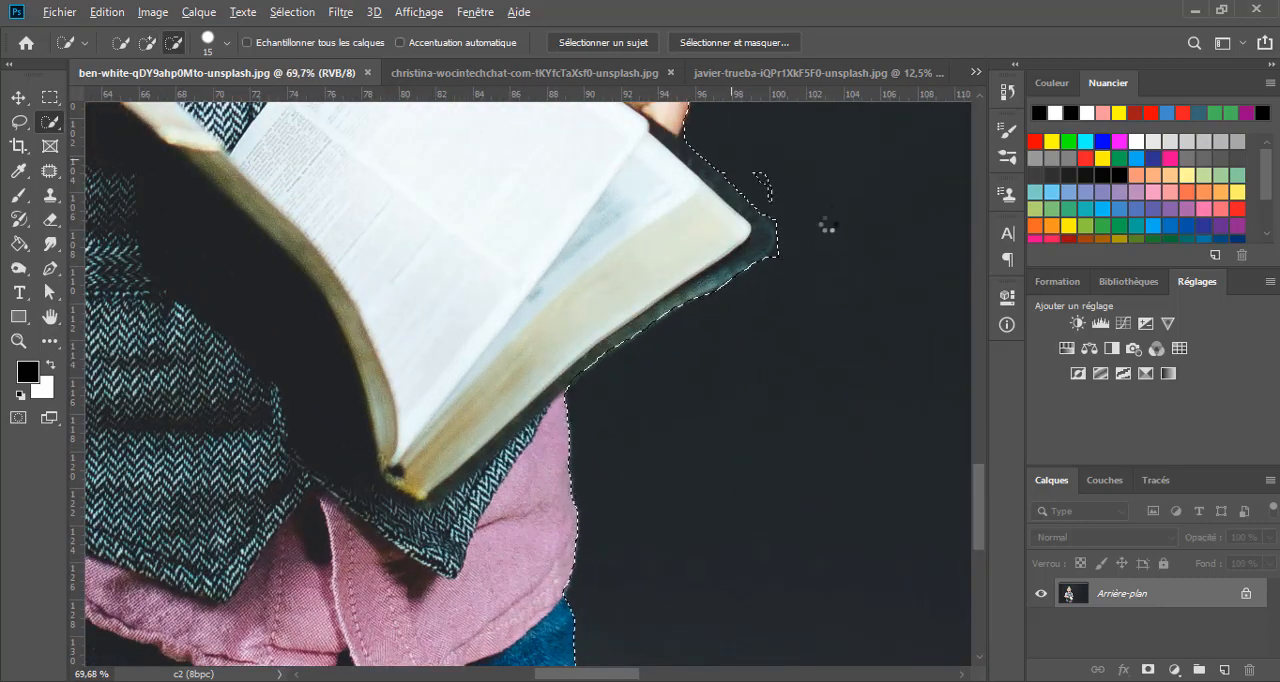
alt+click(768, 187)
alt+click(774, 270)
scroll(486, 115, up, 3)
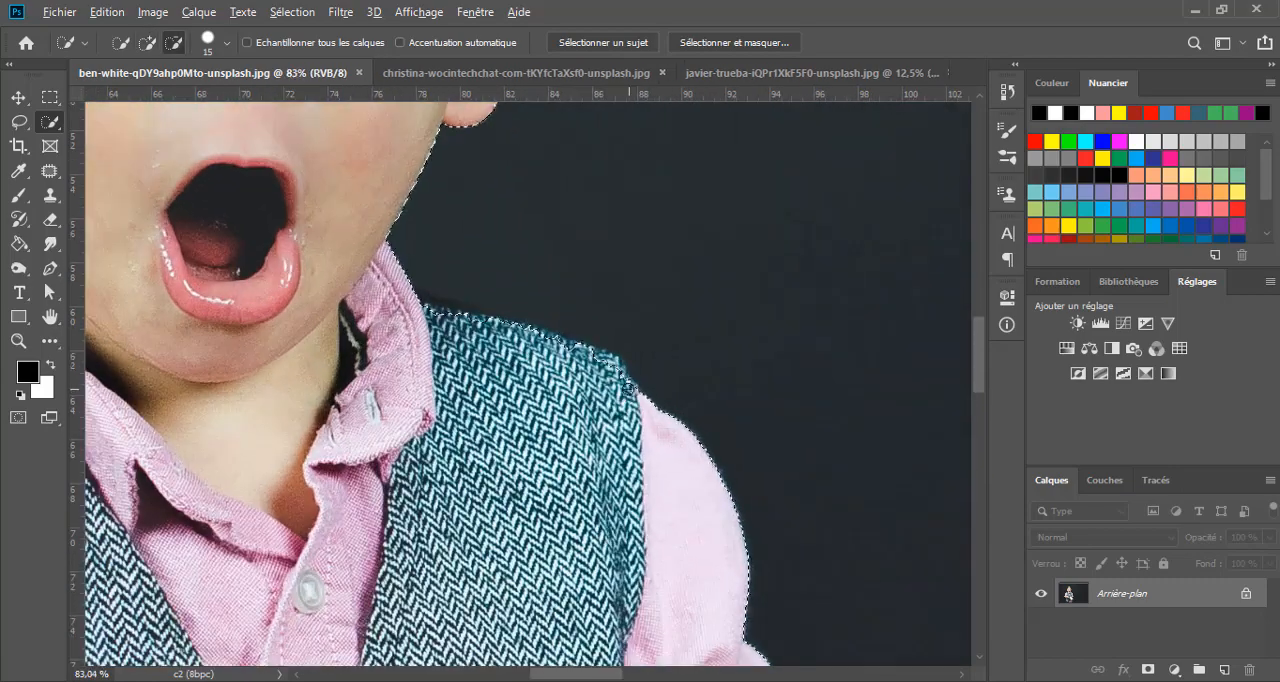
- Check the selection around the whole boy and turn it into a layer mask that hides the background
scroll(474, 300, down, 10)
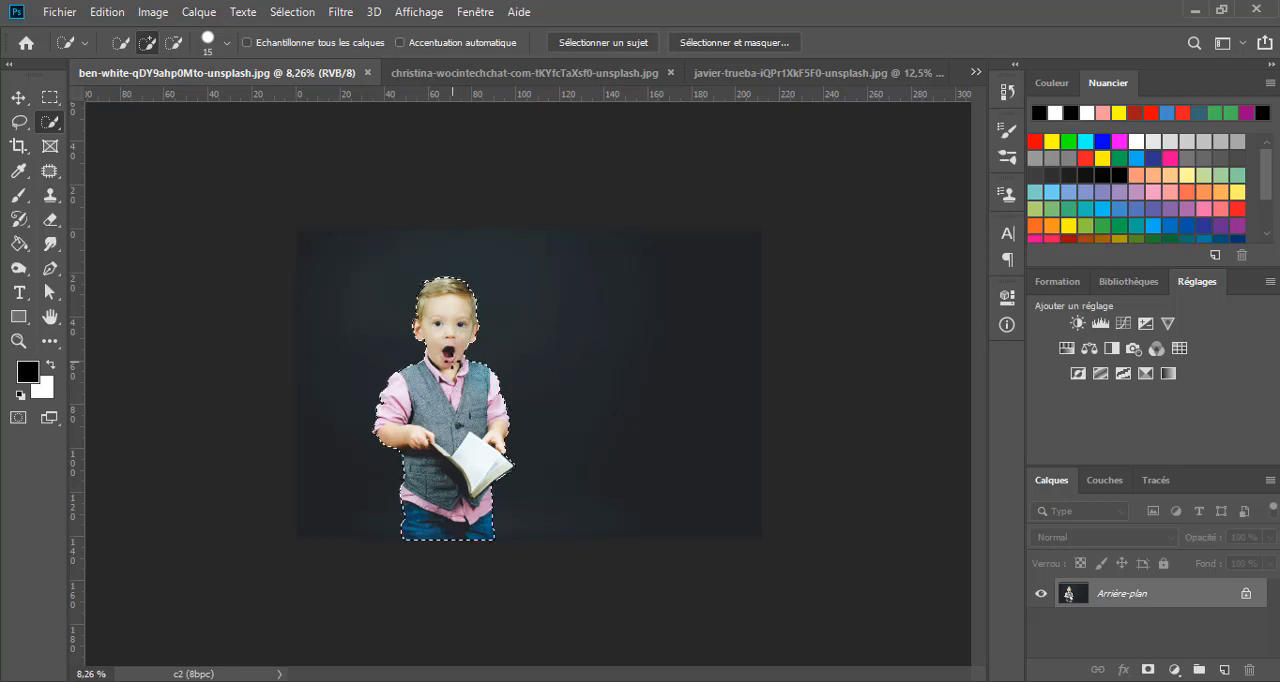
scroll(447, 365, up, 3)
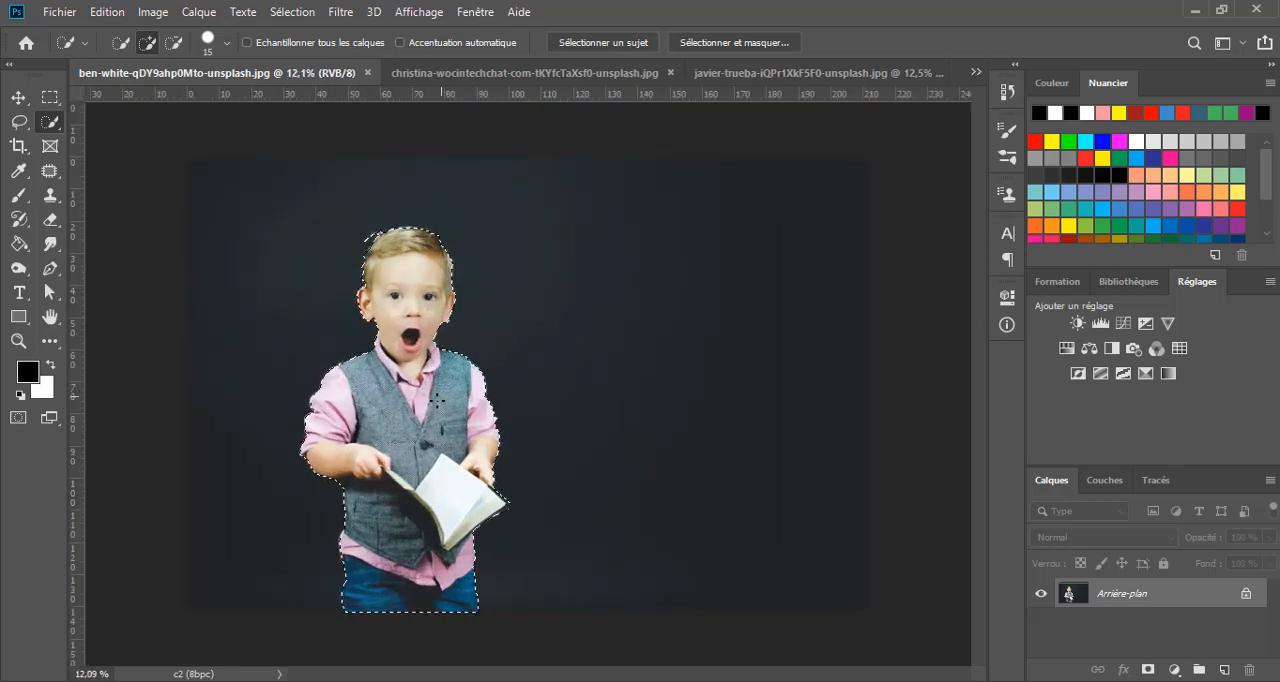
scroll(424, 407, up, 2)
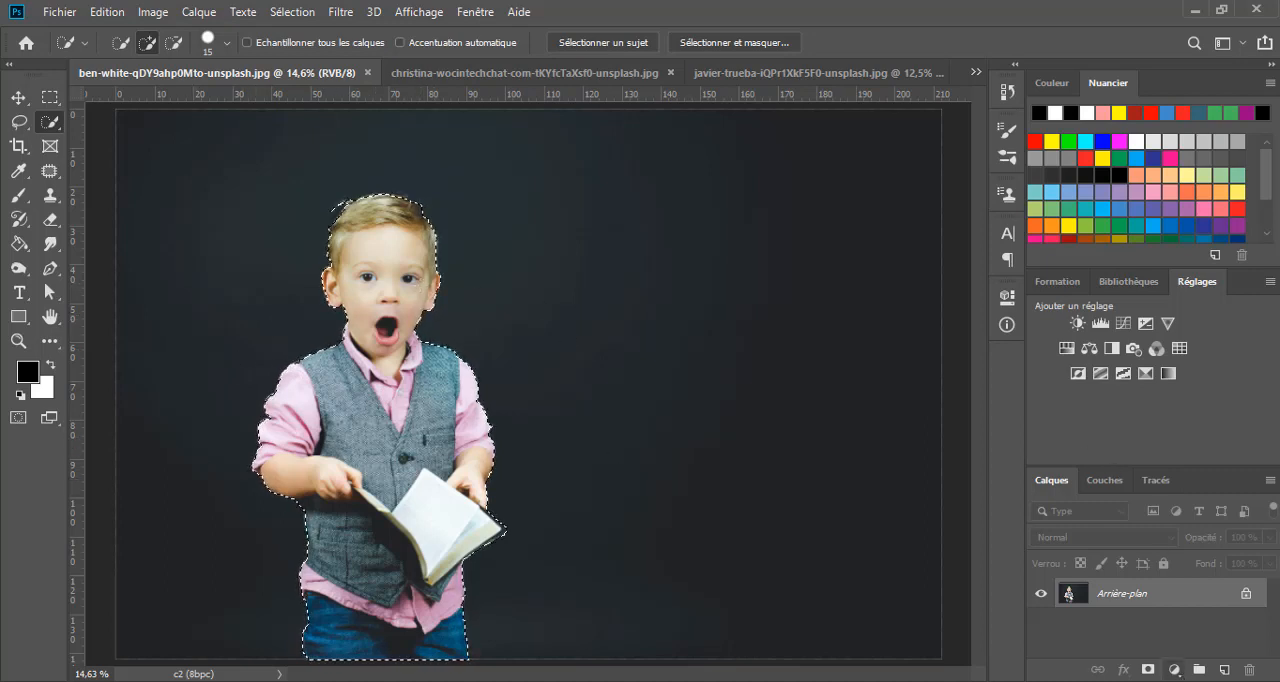
scroll(372, 205, up, 5)
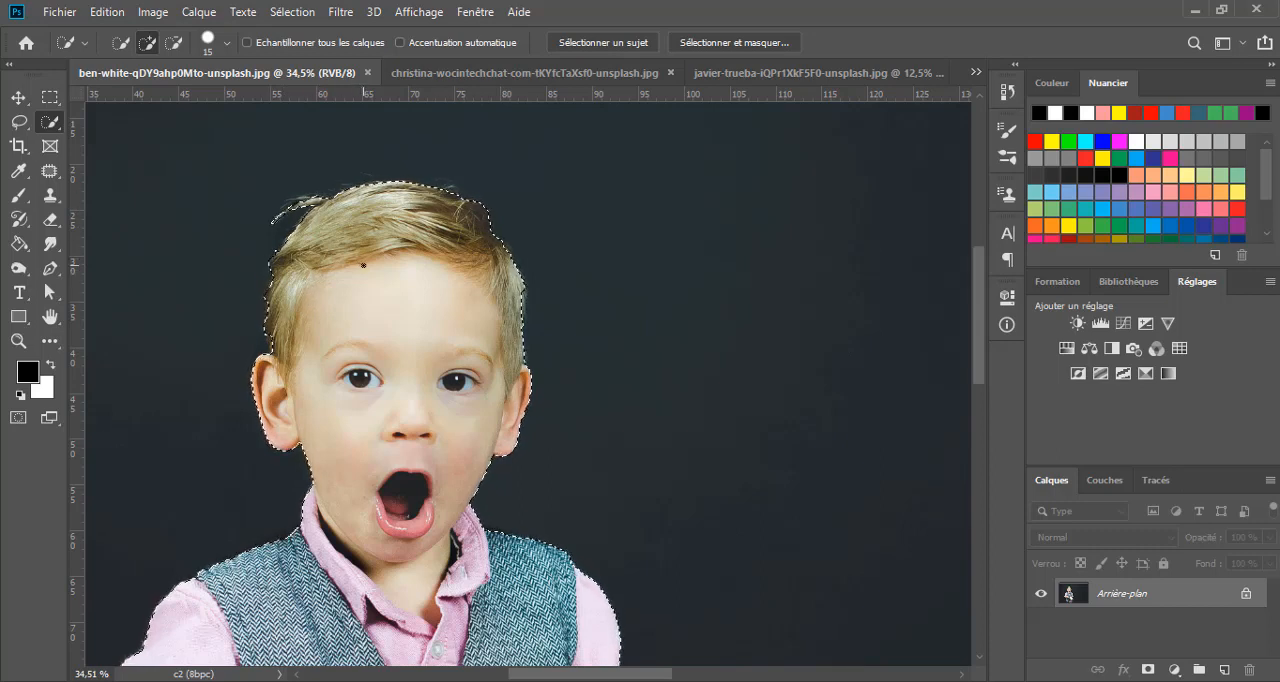
scroll(370, 262, down, 1)
scroll(382, 262, down, 3)
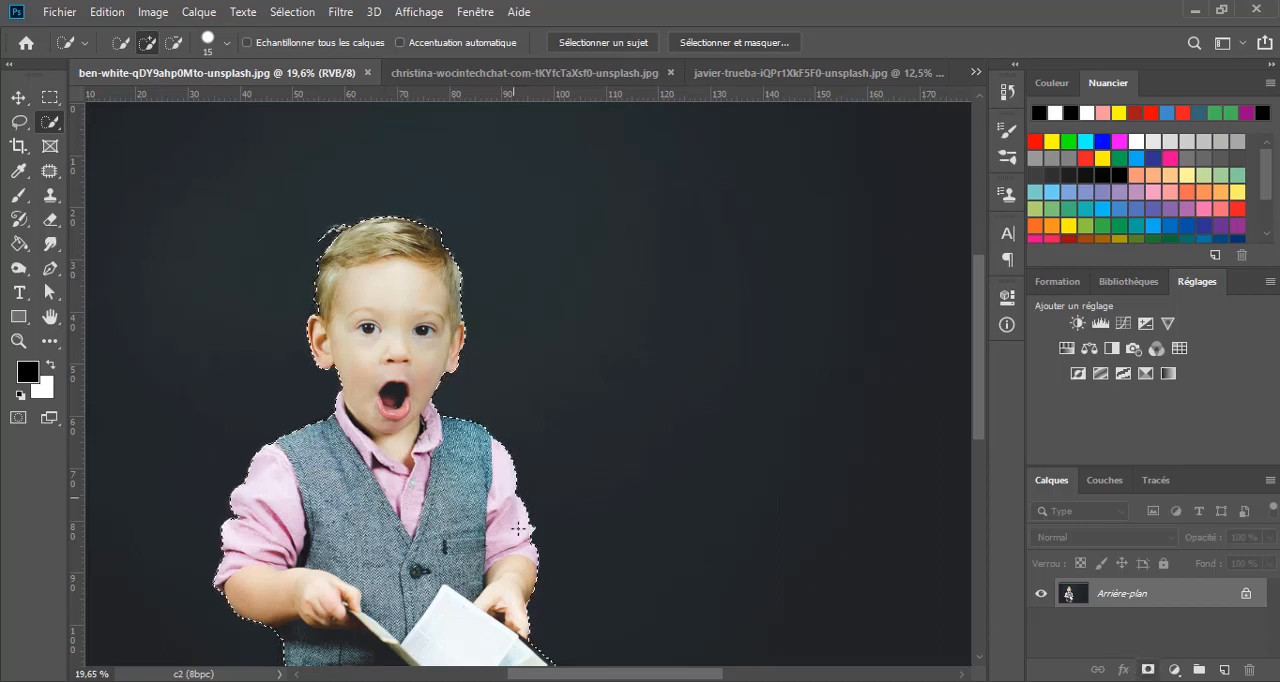
click(1148, 669)
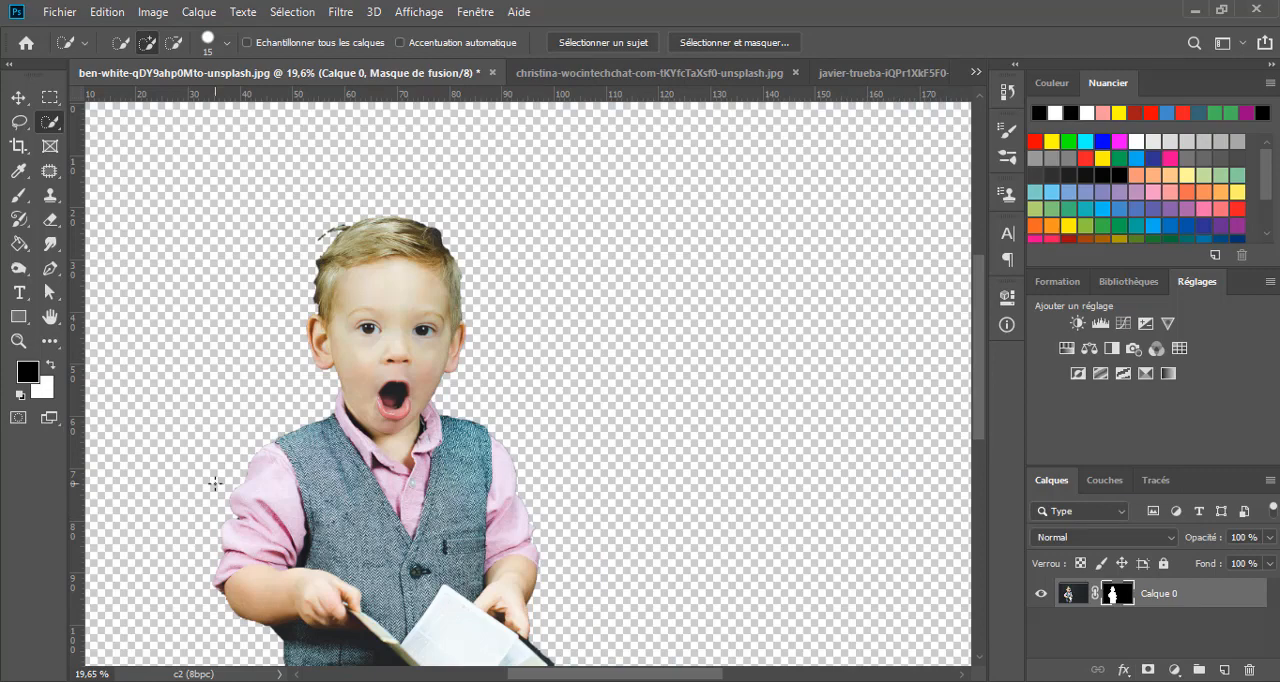
scroll(214, 483, down, 3)
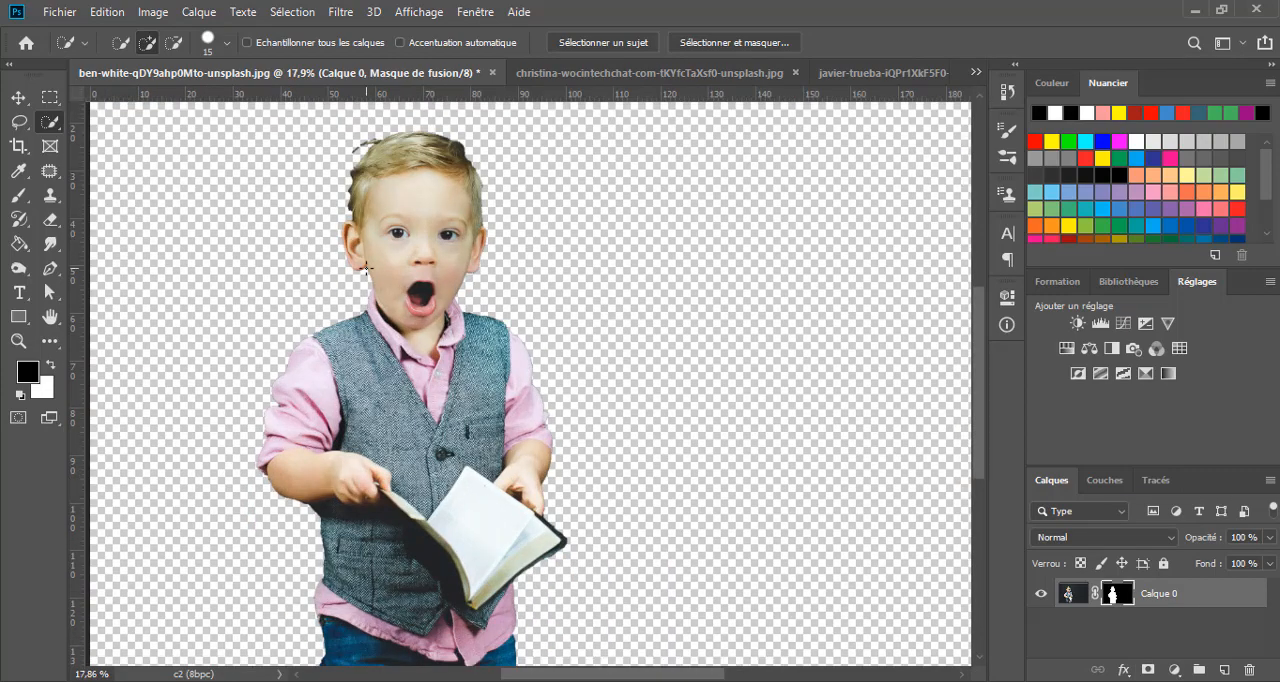
scroll(334, 140, up, 2)
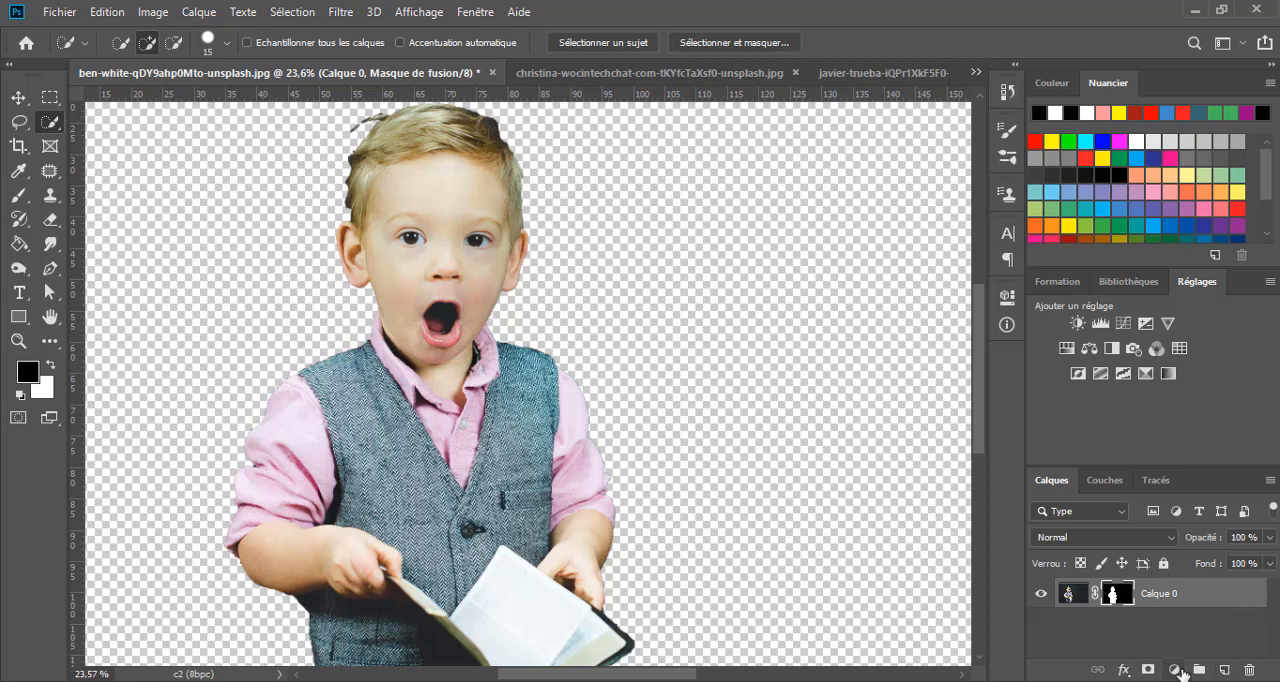
- Add a solid colour fill layer in black (000000) and place it beneath the masked boy layer
click(1182, 667)
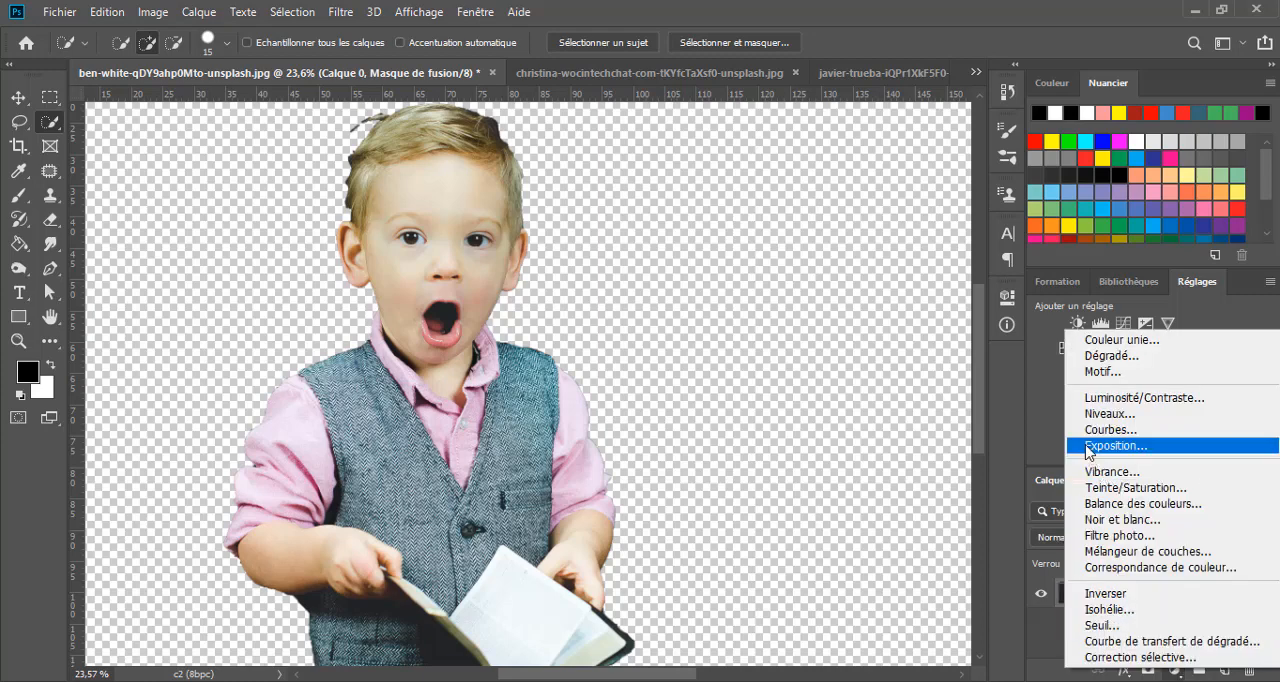
click(1118, 356)
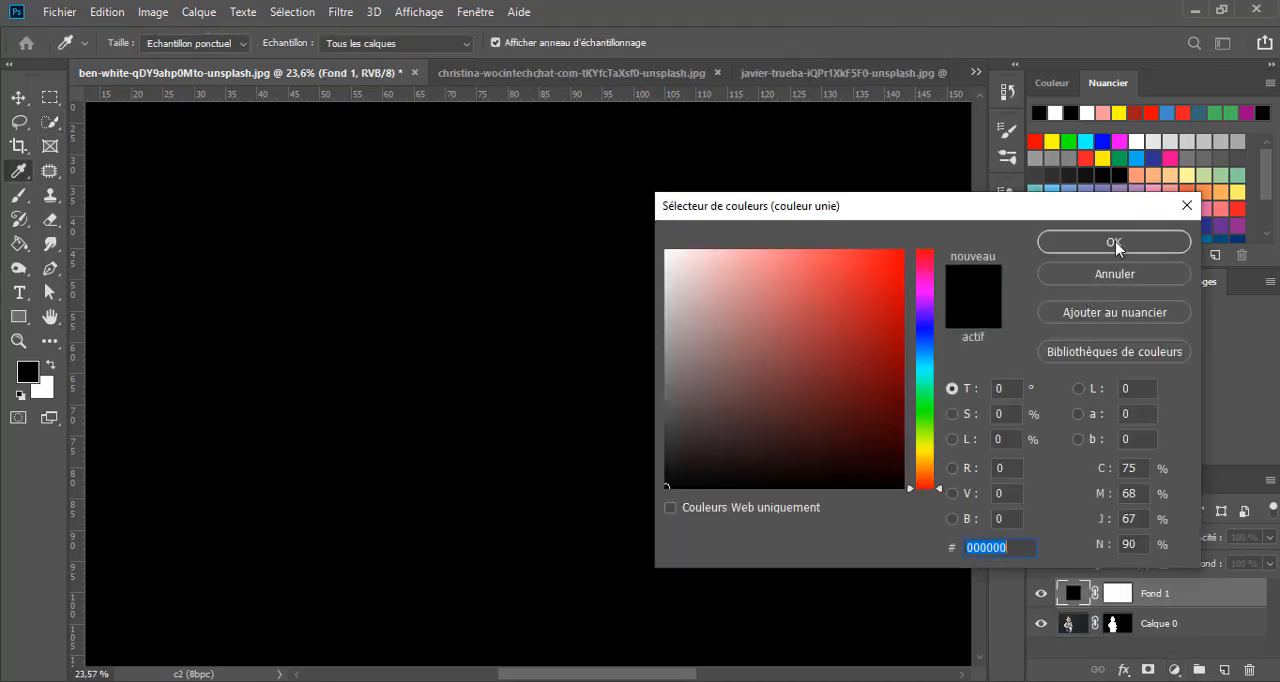
click(1061, 245)
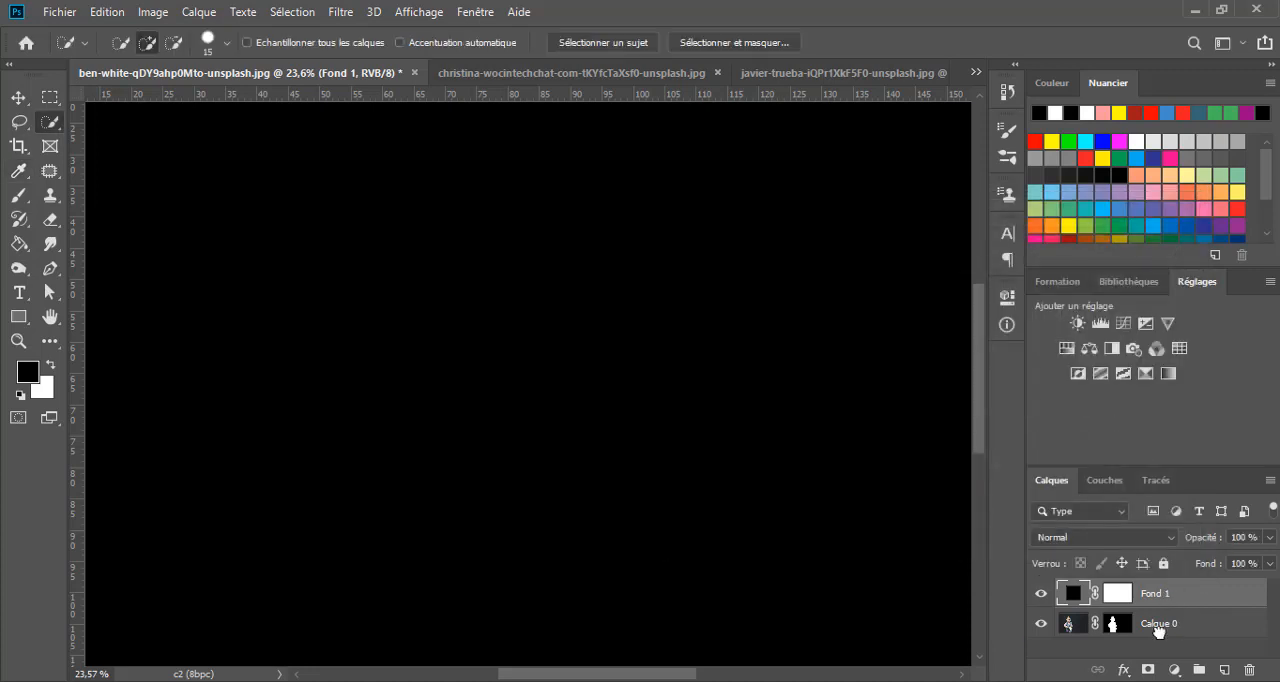
drag(1158, 628, 1158, 640)
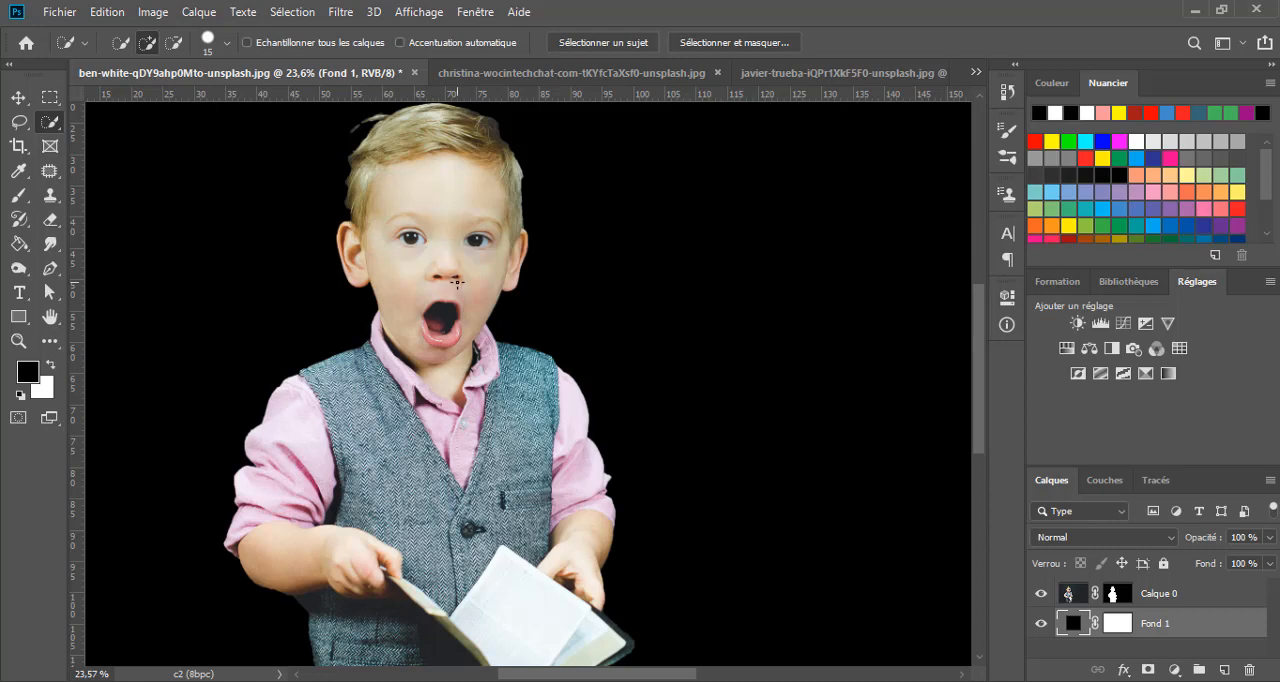
- Examine the cutout's edges against the black fill around the clothing, hands and book
scroll(456, 283, down, 3)
drag(431, 340, 431, 178)
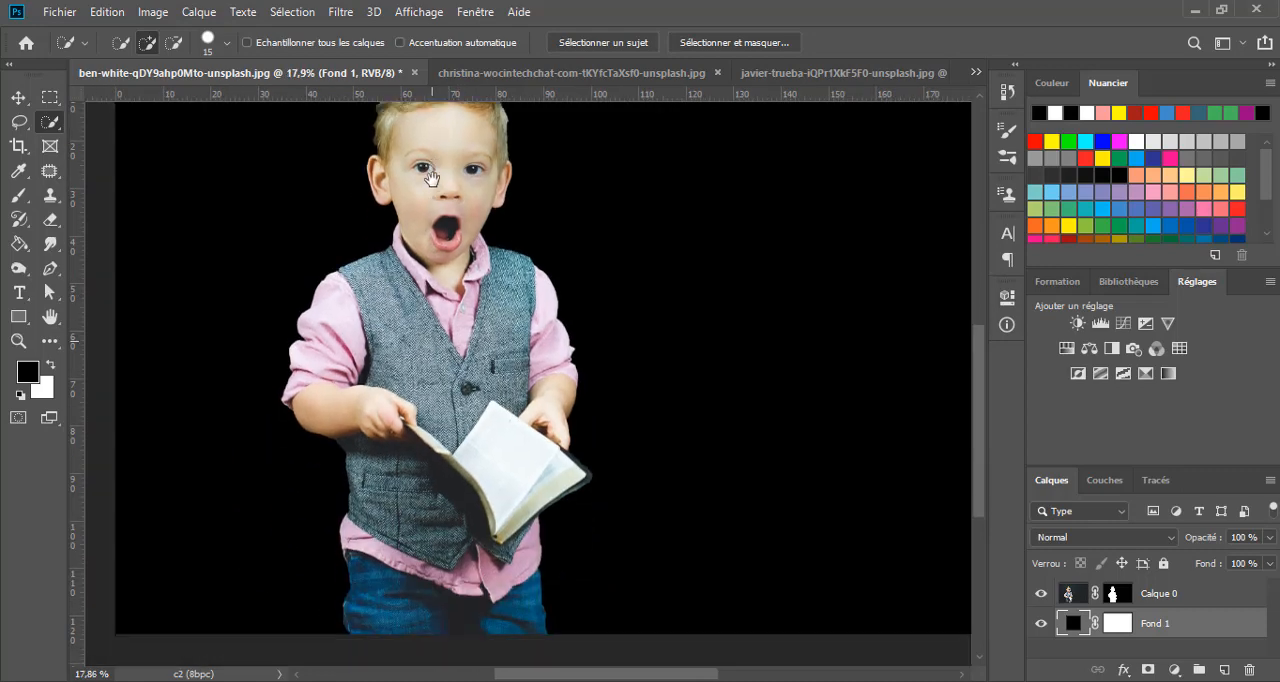
scroll(431, 178, down, 3)
scroll(322, 350, up, 1)
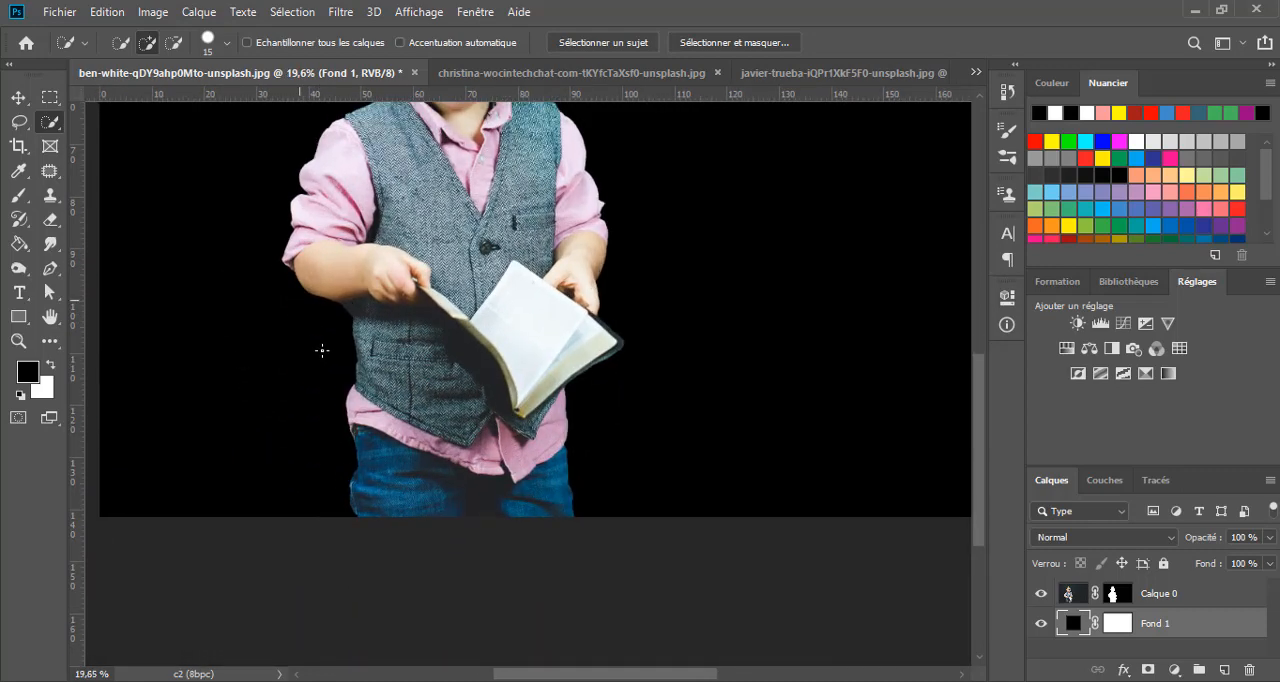
scroll(322, 350, up, 5)
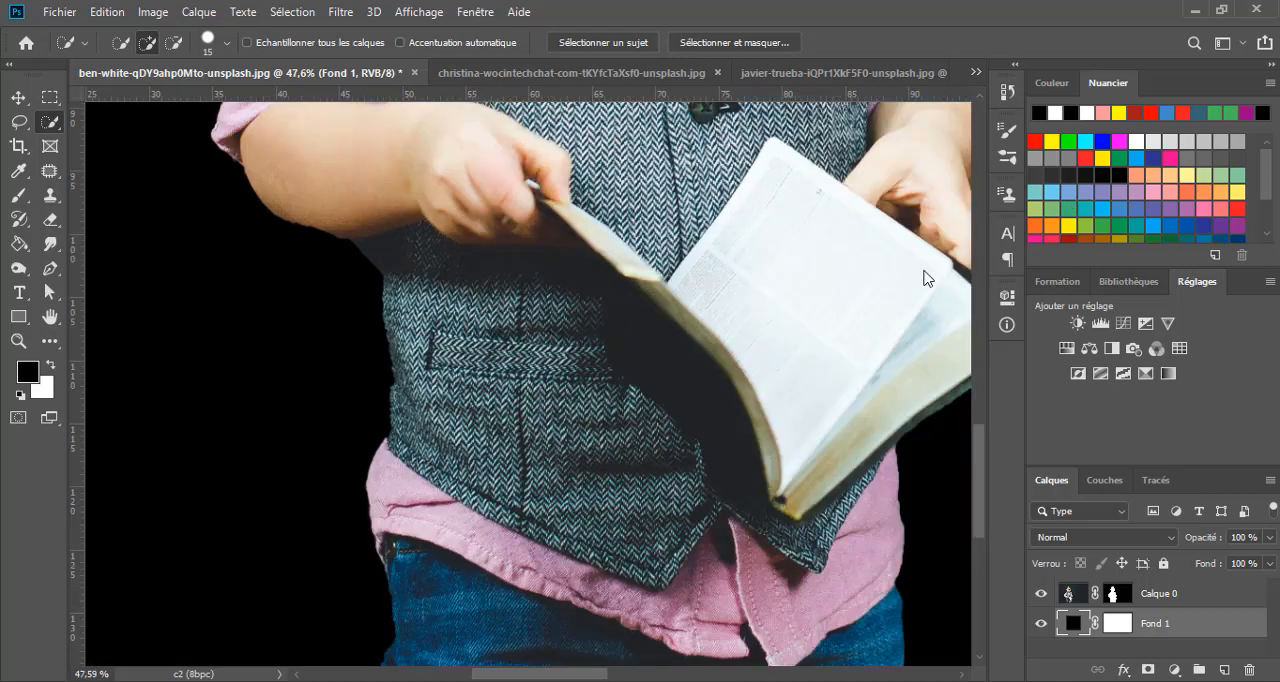
drag(750, 326, 467, 338)
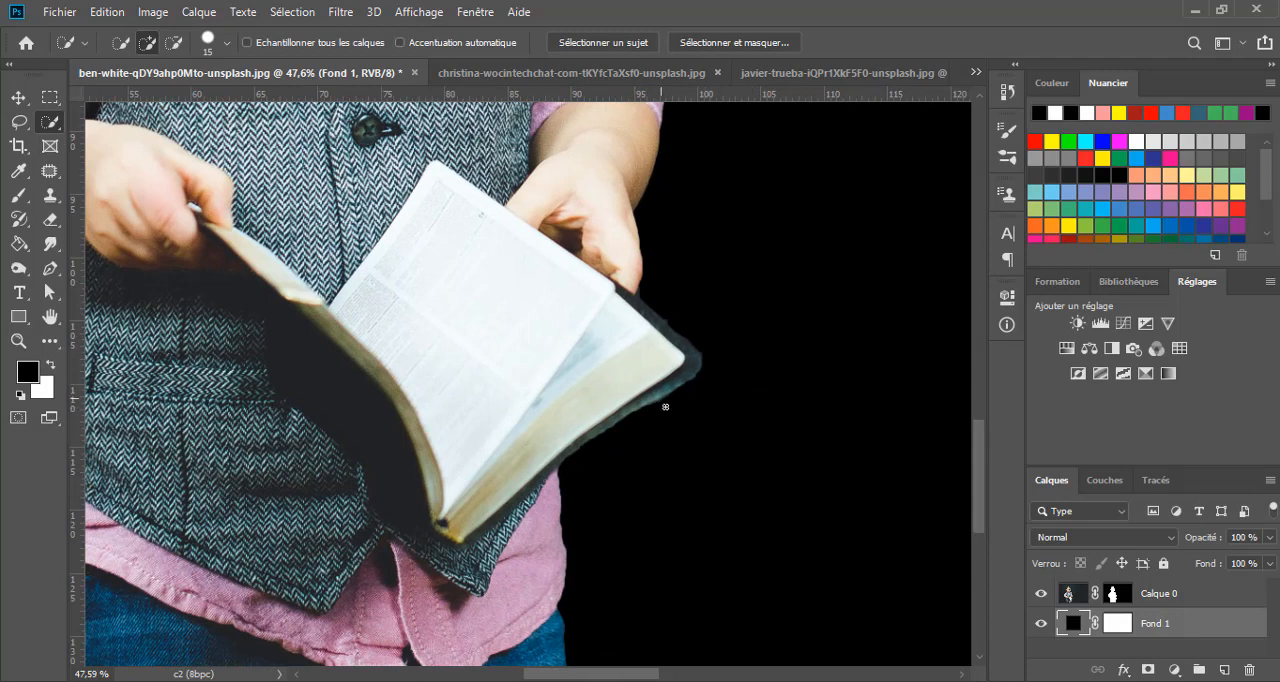
scroll(460, 295, down, 5)
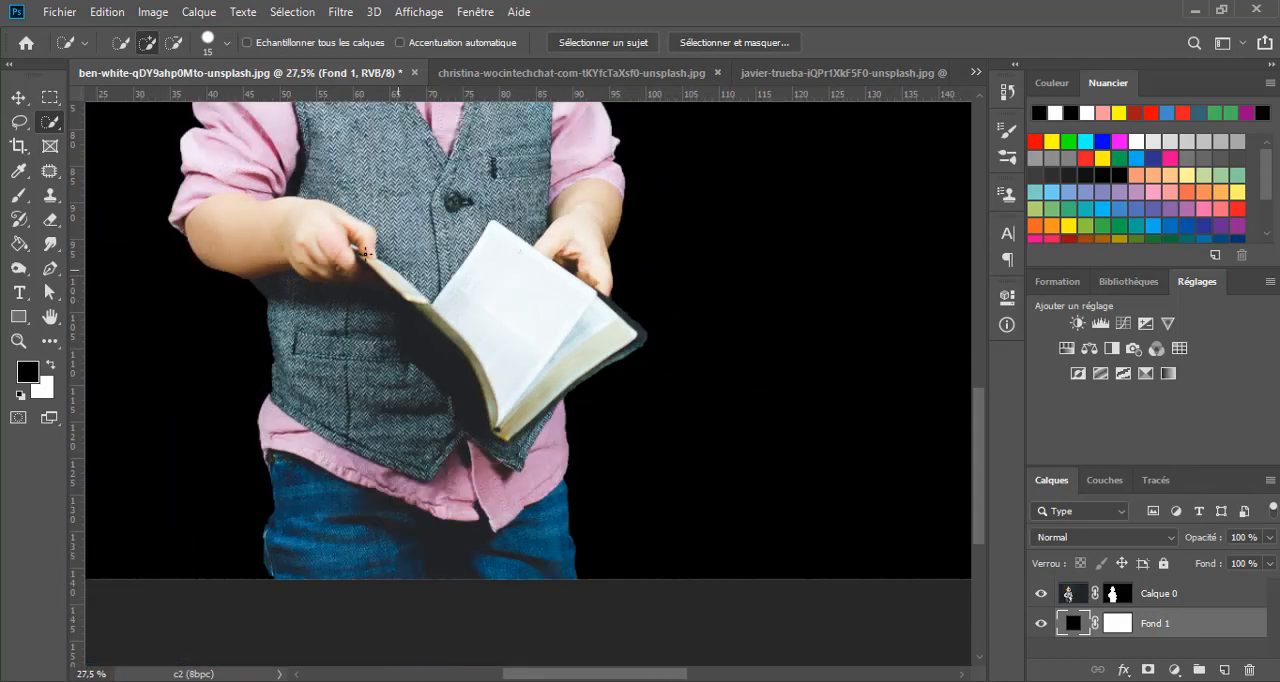
drag(467, 305, 711, 425)
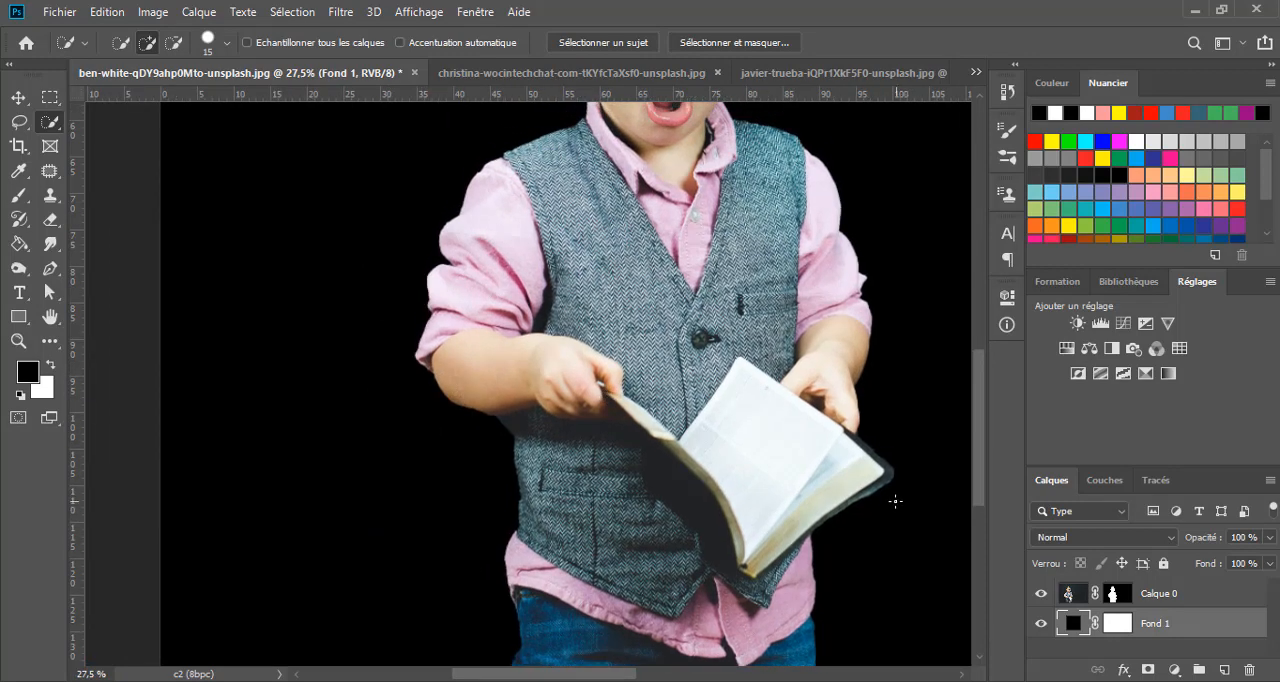
drag(755, 370, 686, 415)
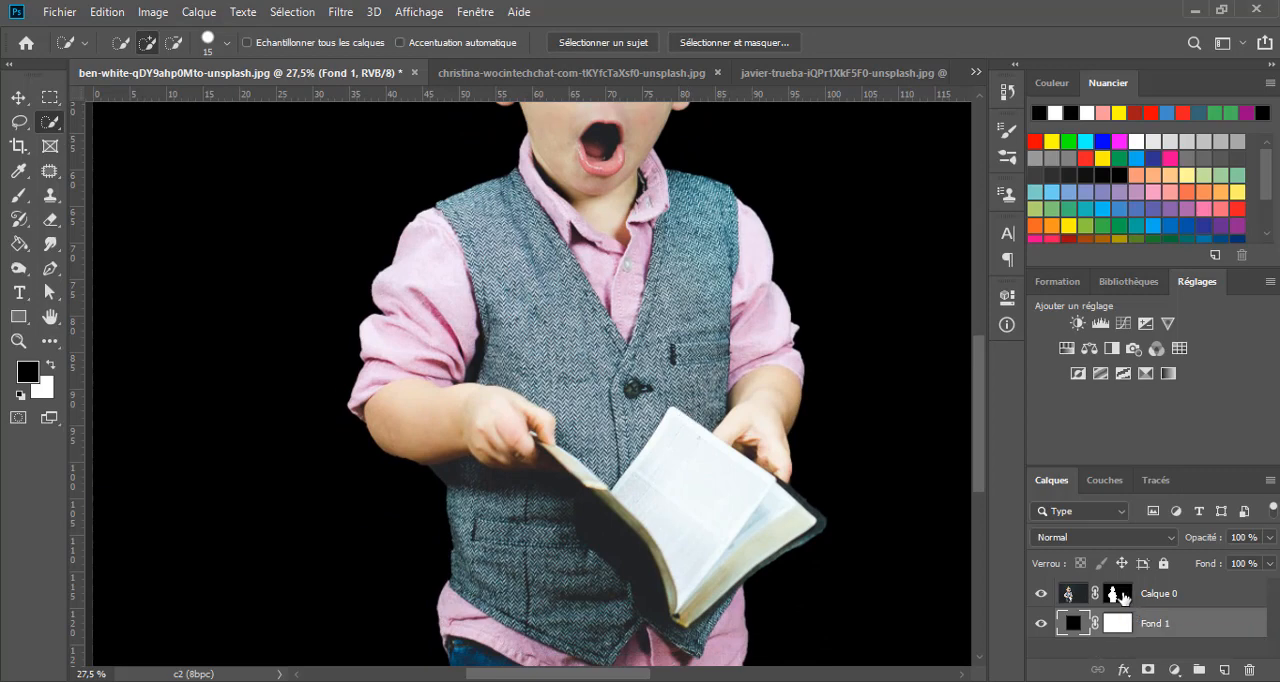
- Activate the boy layer's mask and brush along the forearm's lower edge with a 7 px black brush
click(1122, 597)
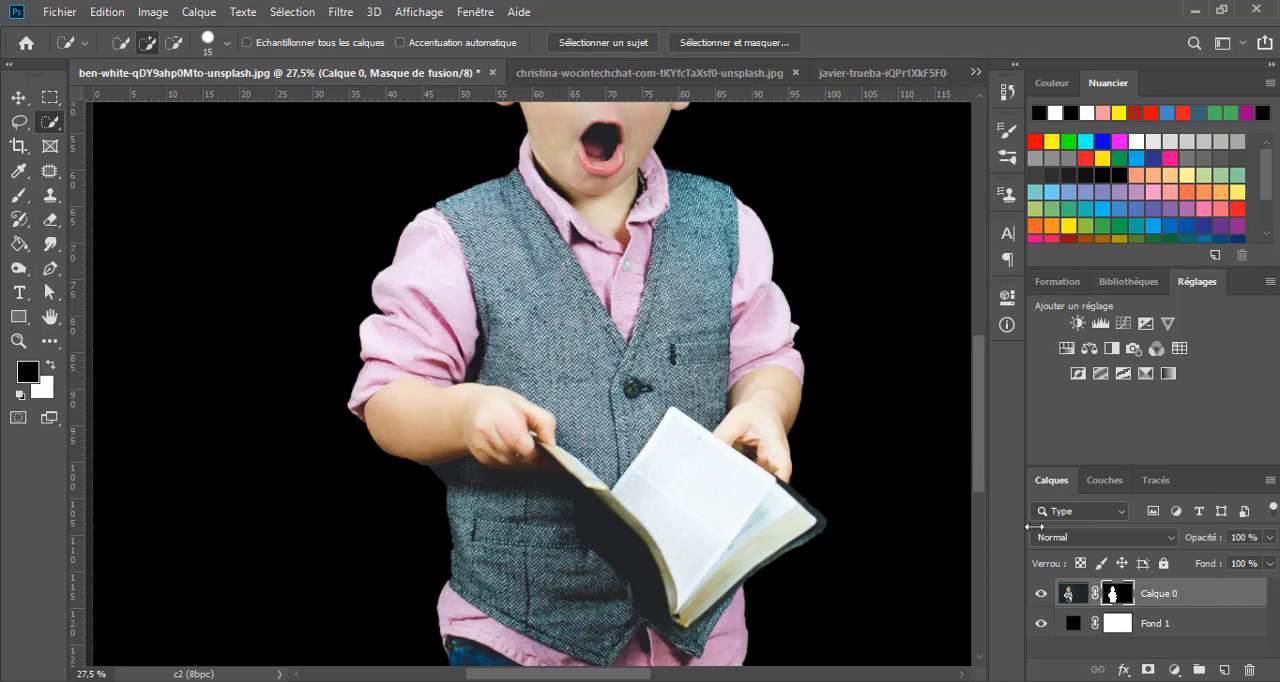
scroll(405, 431, up, 1)
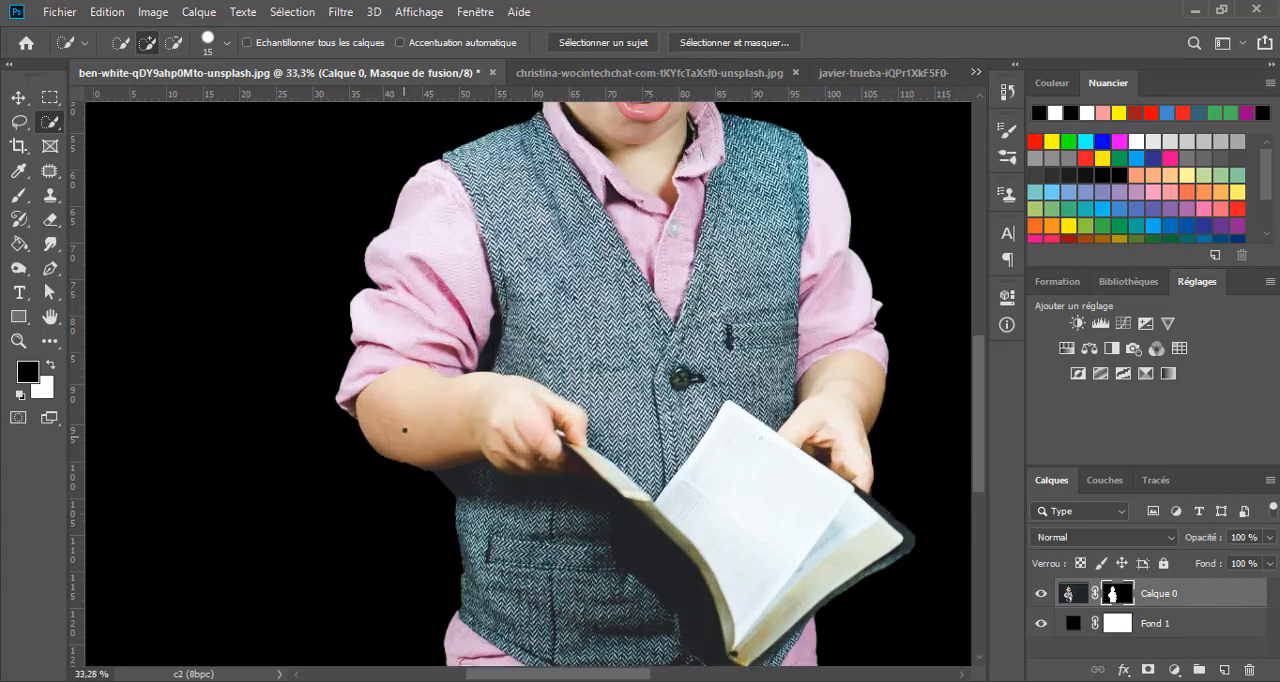
scroll(405, 431, up, 2)
key(v)
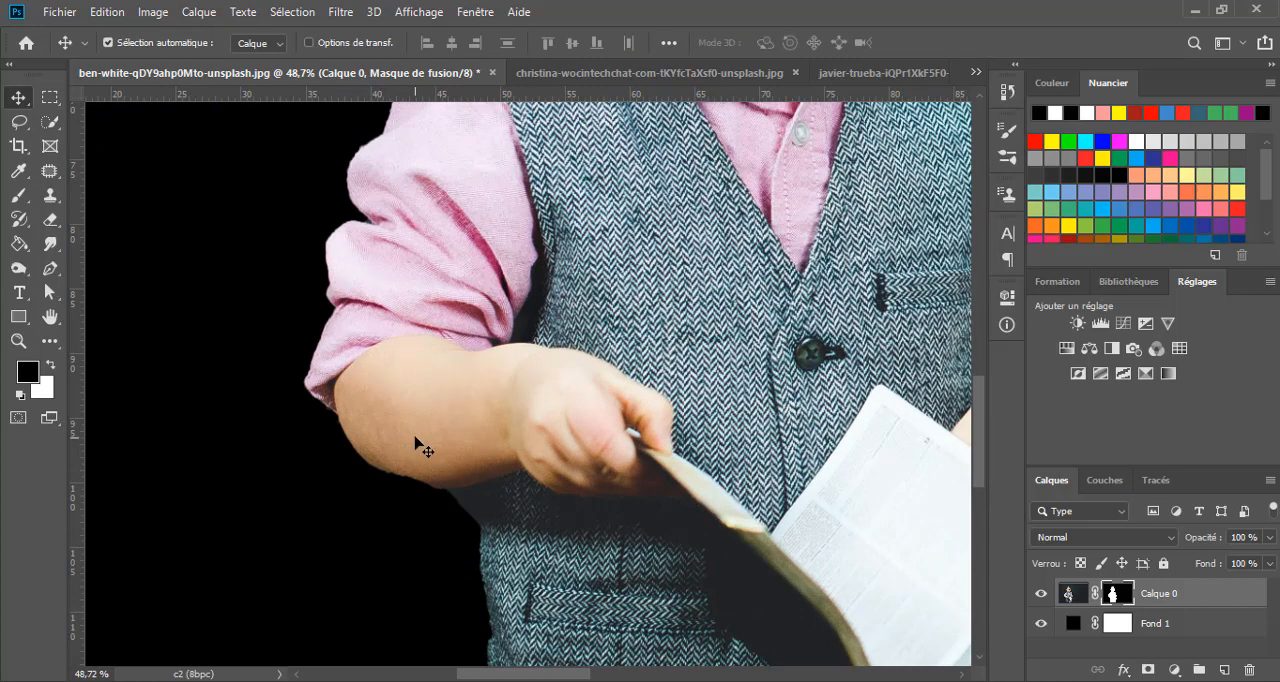
key(b)
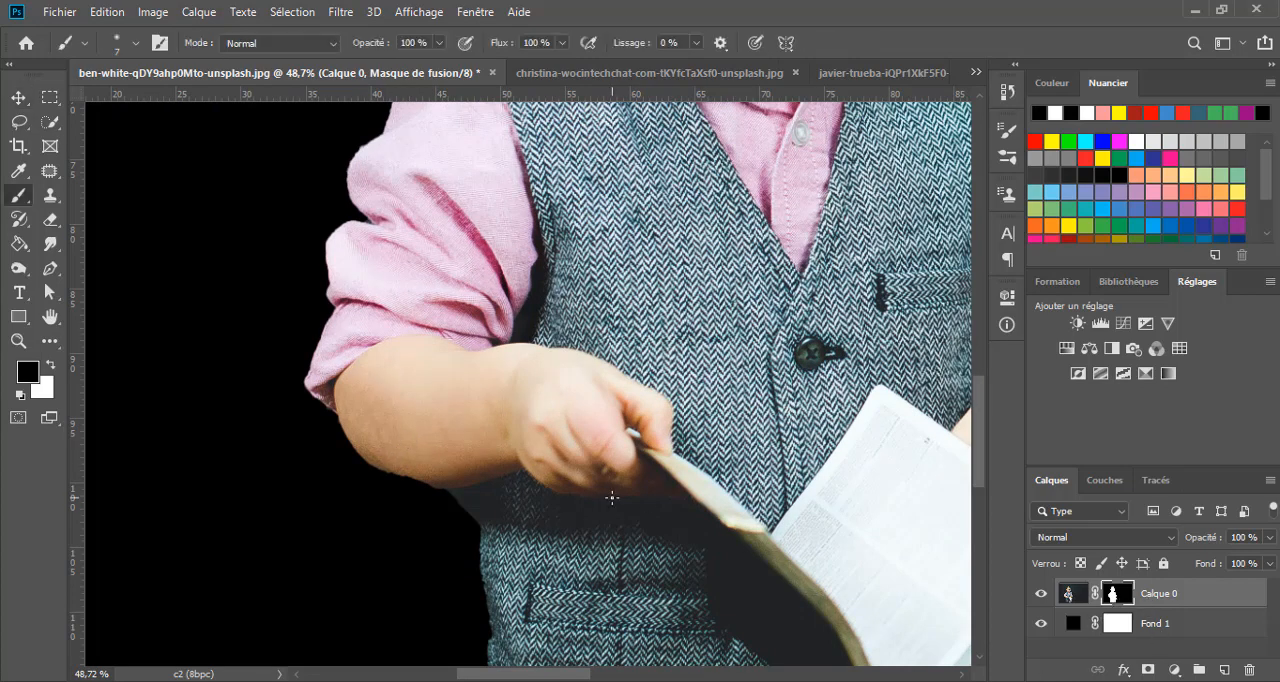
scroll(407, 481, up, 2)
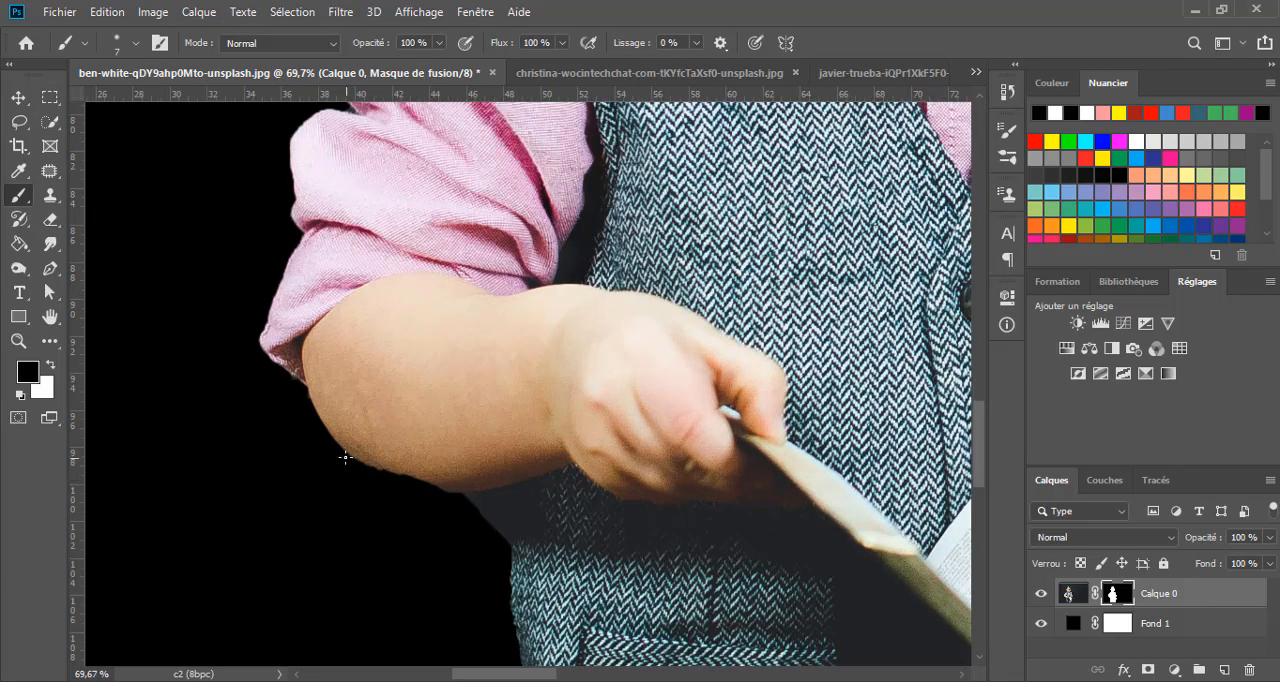
drag(345, 457, 360, 457)
key(w)
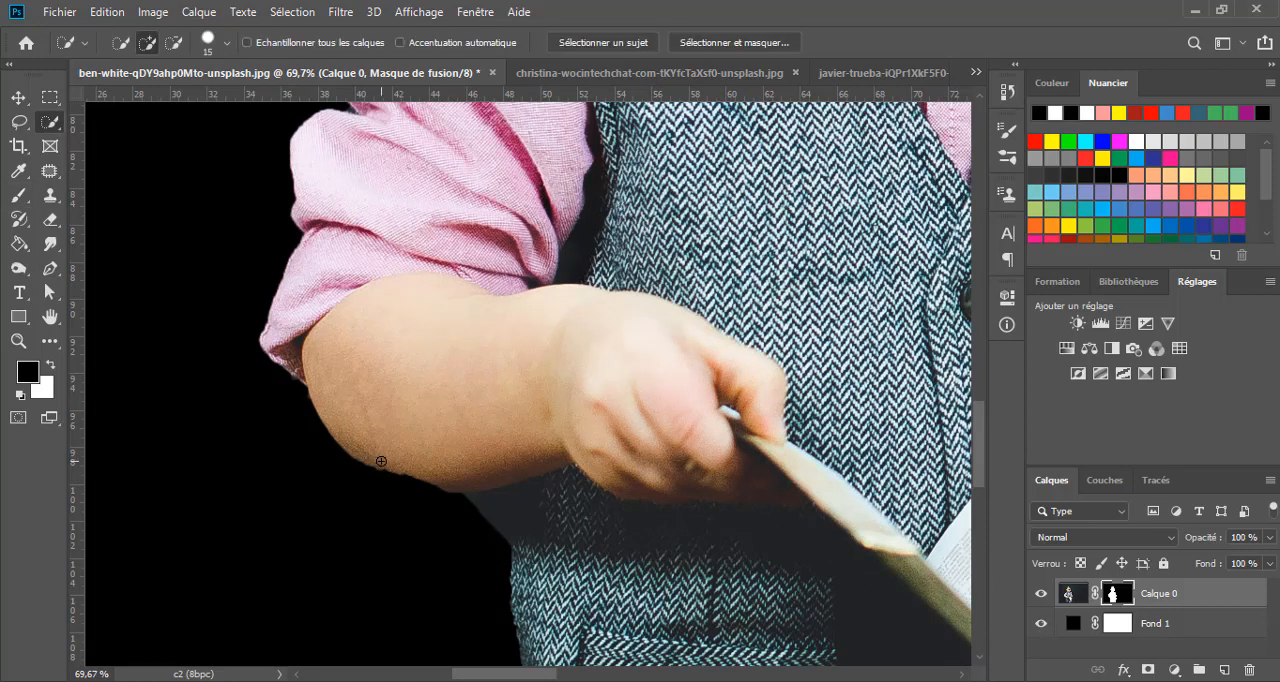
drag(378, 463, 396, 472)
key(ctrl+d)
- Paint white on the mask with a 36 px brush along the underside of the forearm to restore its edge
key(b)
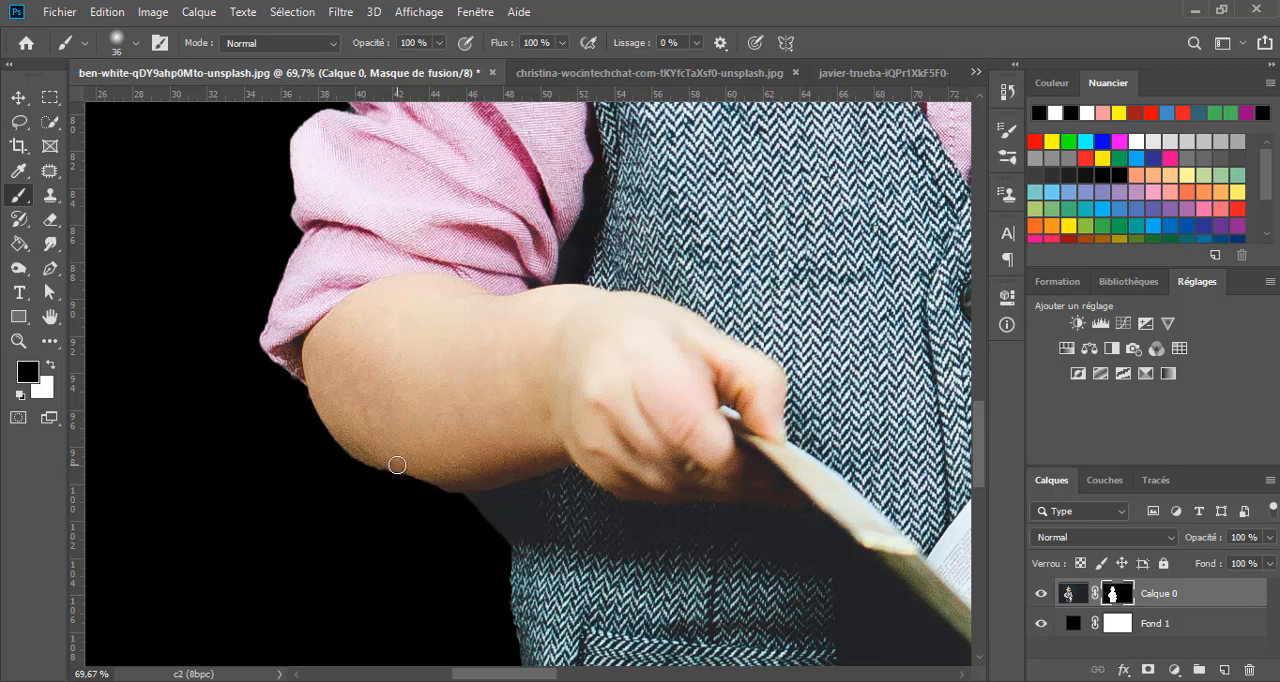
key(x)
mouse_move(397, 465)
mouse_down()
mouse_move(463, 490)
mouse_move(378, 466)
mouse_move(345, 419)
mouse_up()
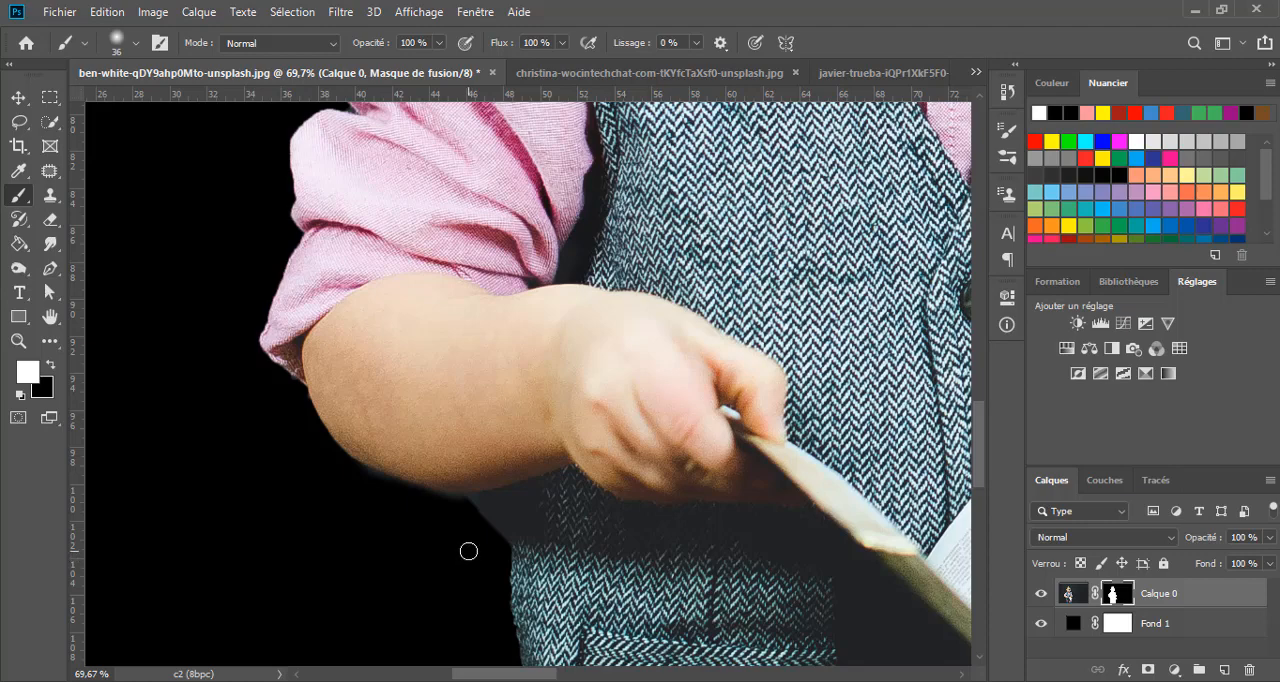
scroll(490, 493, down, 1)
scroll(492, 496, down, 6)
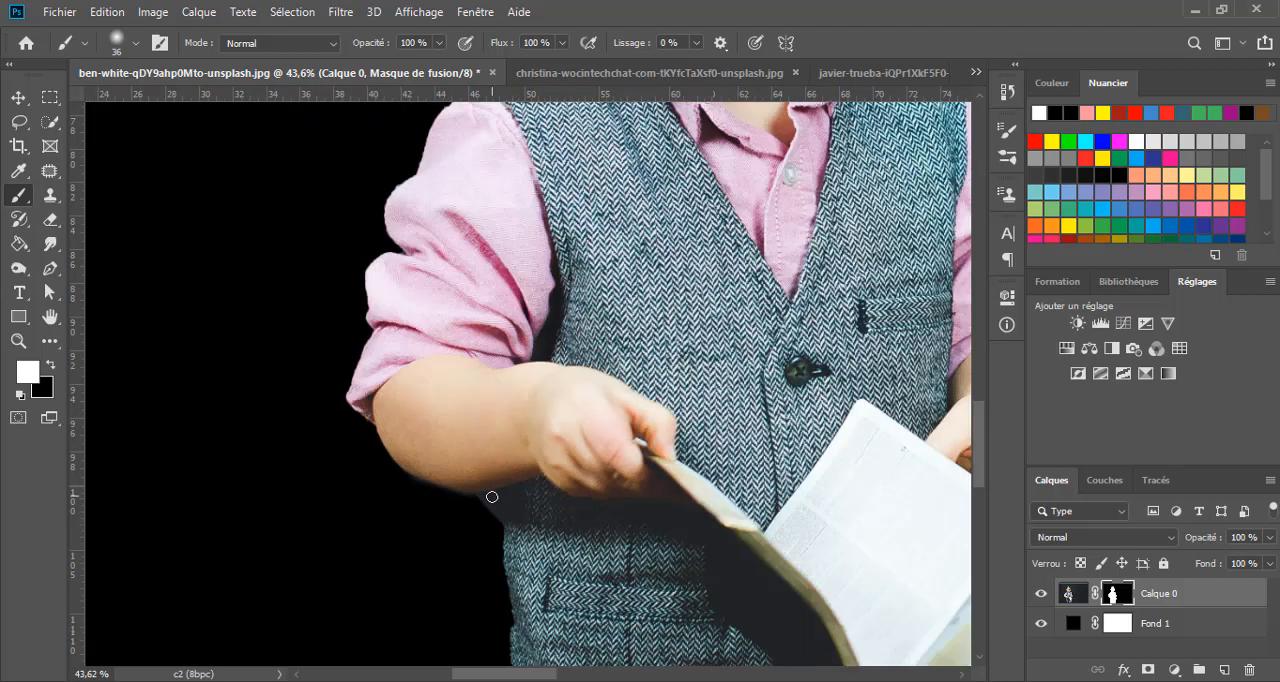
scroll(492, 496, down, 5)
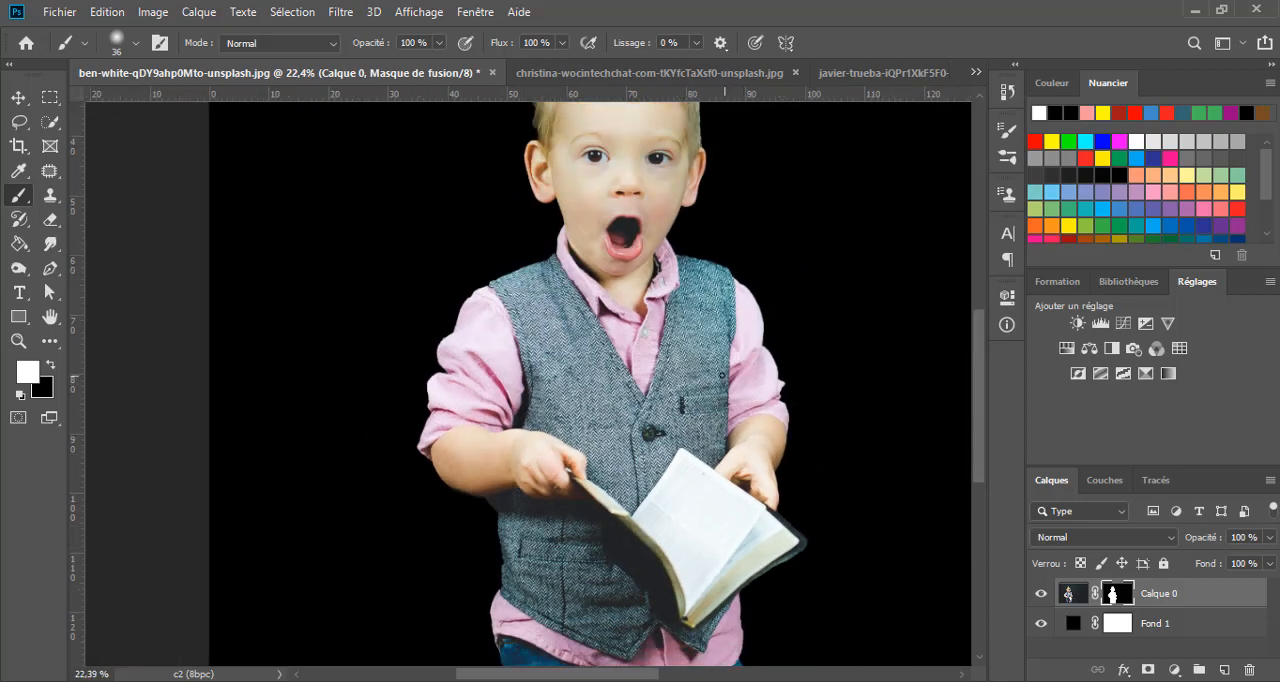
scroll(681, 320, down, 2)
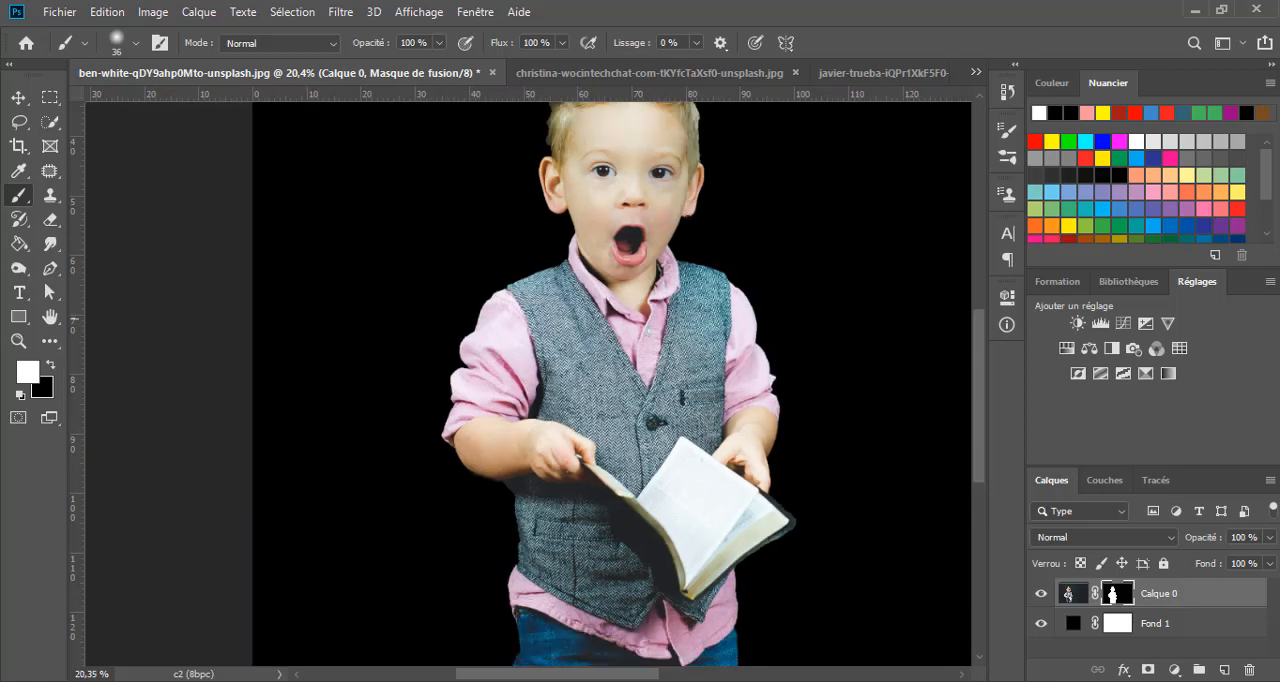
- View the photo of the woman holding a blue tablet and the photo of the students in a classroom
click(651, 74)
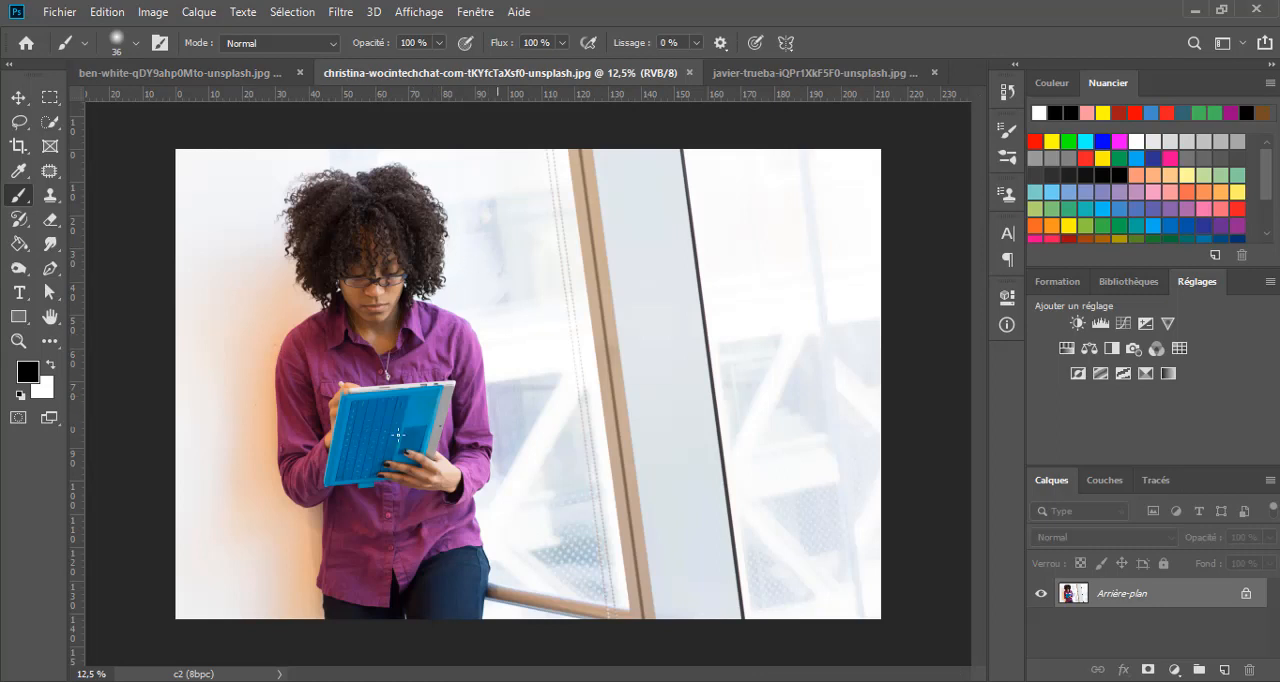
click(795, 79)
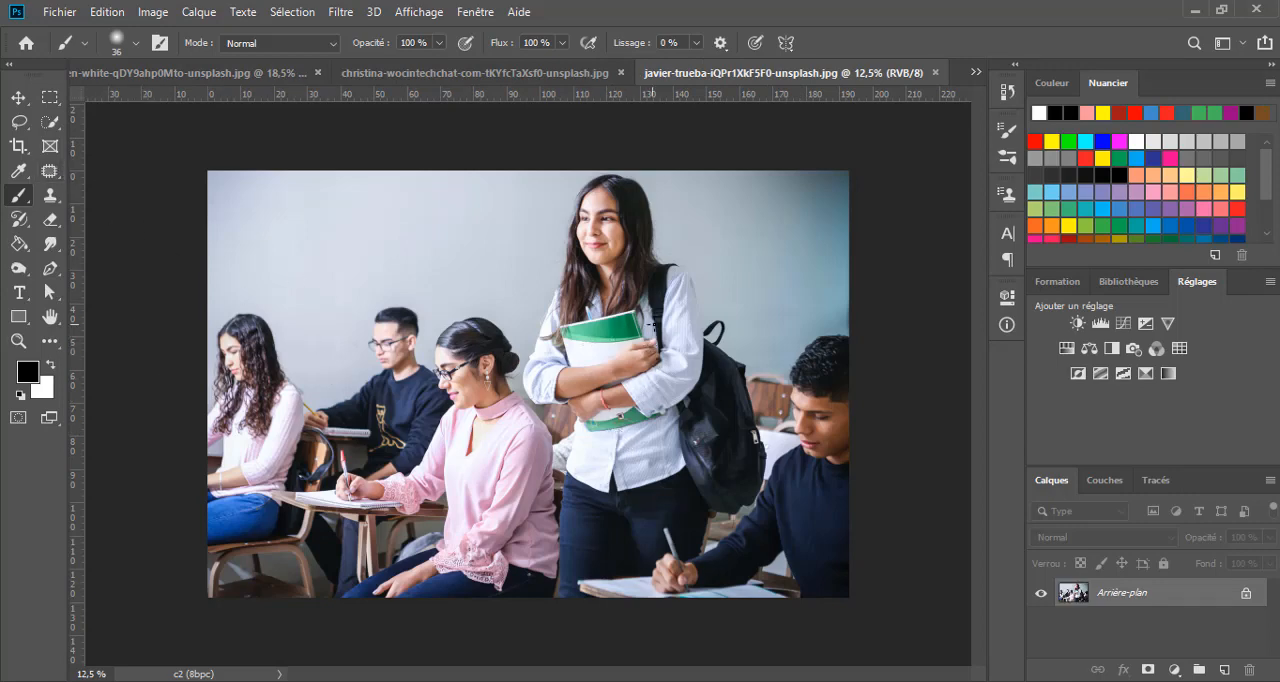
- Activate the Quick Selection tool on the classroom photo and set its brush size to 5 px
key(ctrl+plus)
click(50, 121)
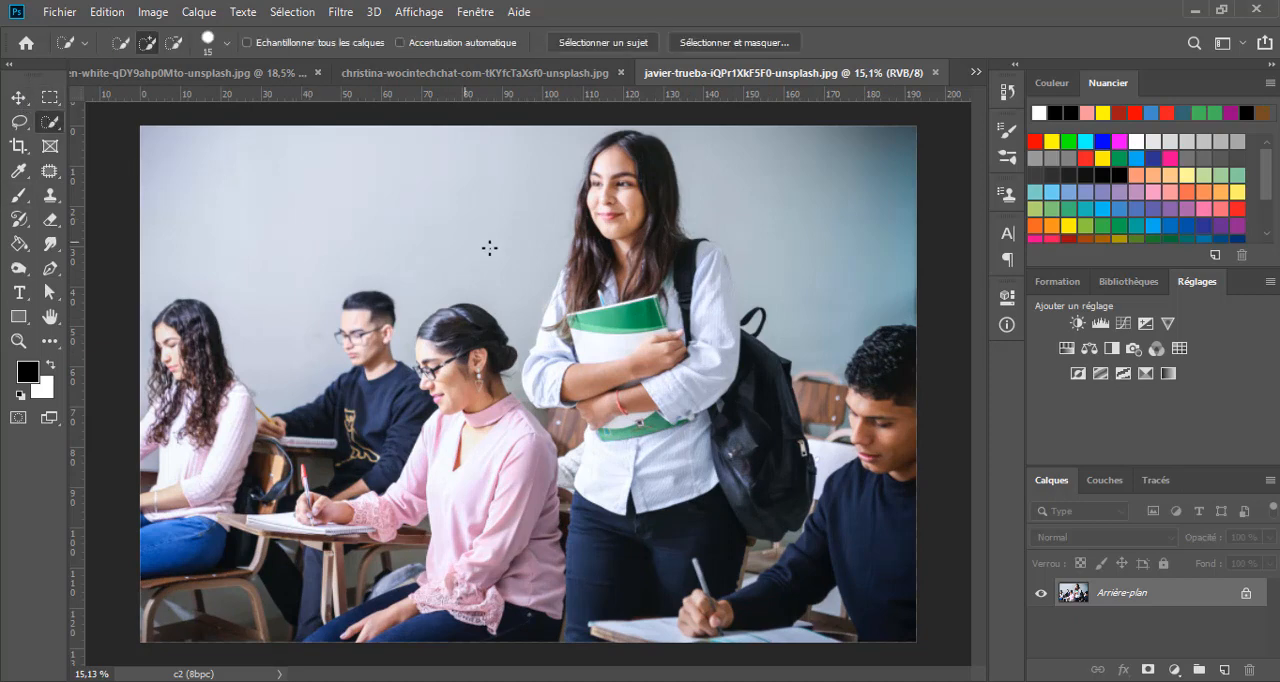
scroll(582, 270, up, 1)
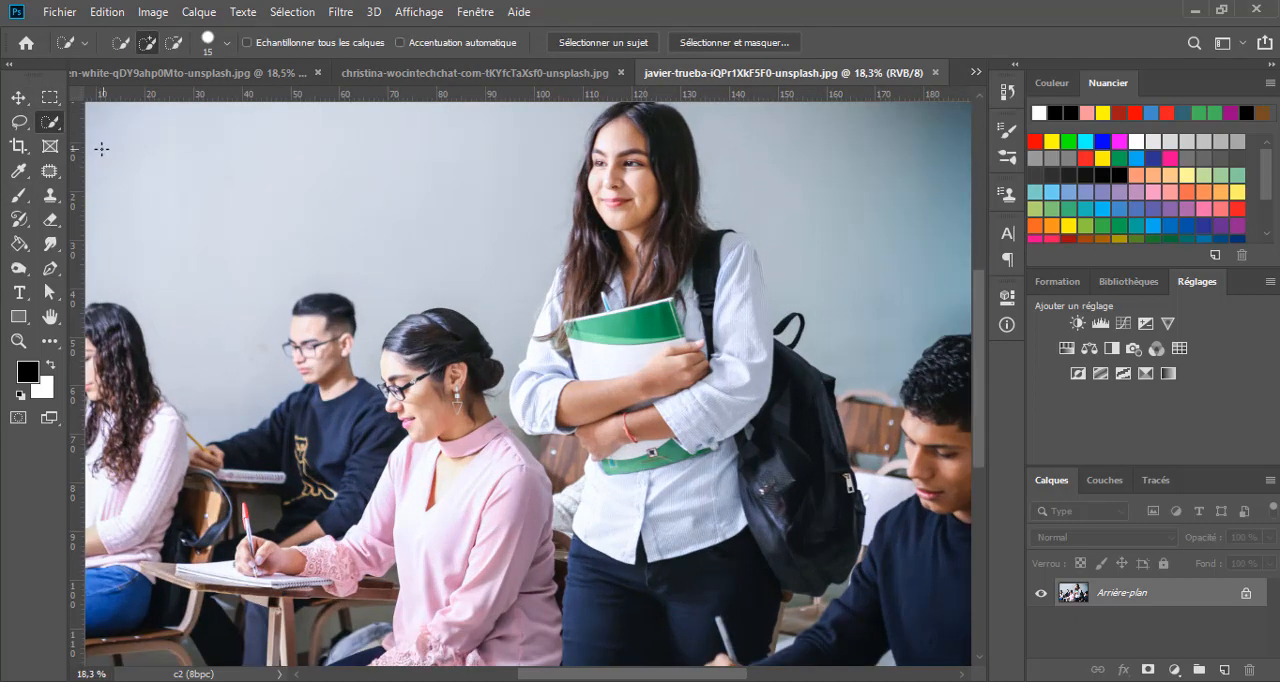
click(227, 43)
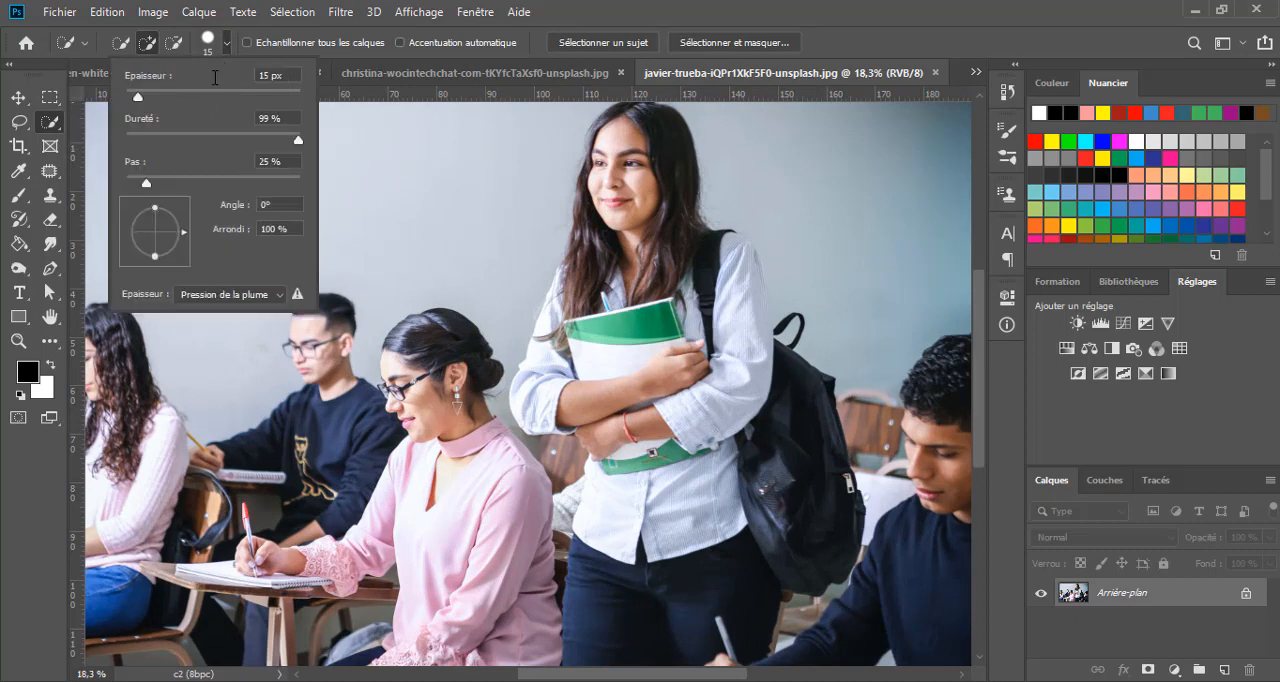
click(214, 77)
text(5)
key(Return)
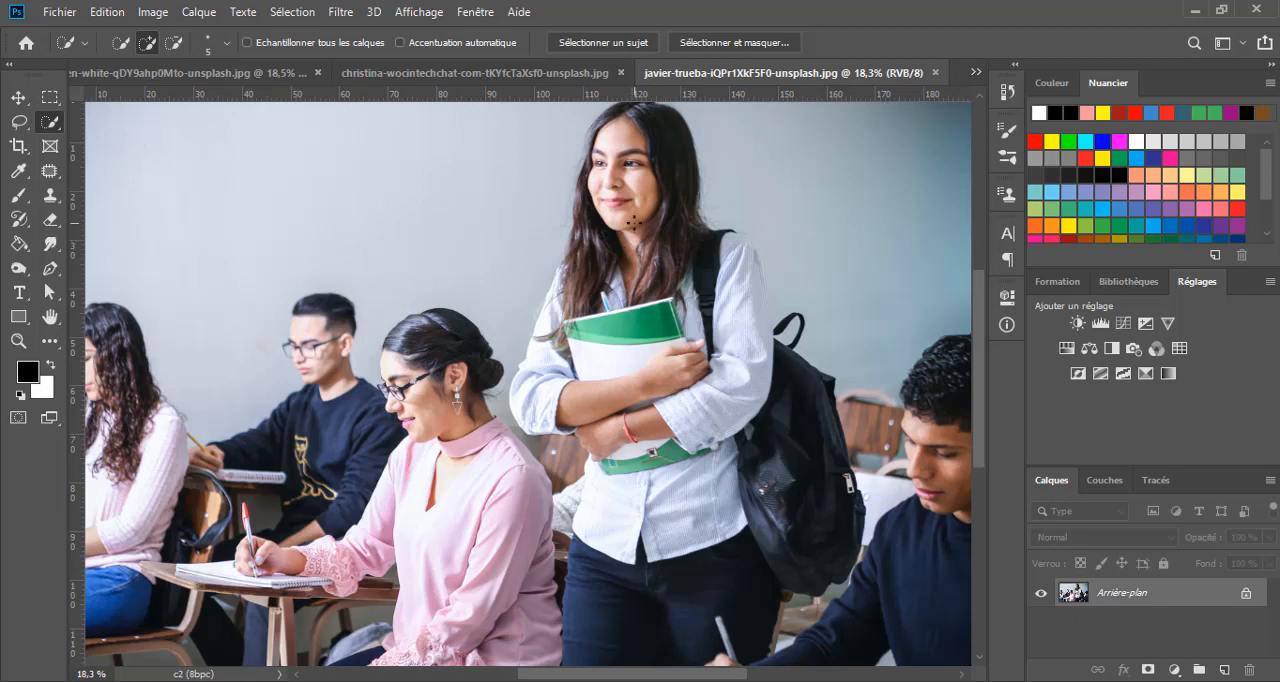
- Enlarge the Quick Selection brush to 42 px and then to 86 px
click(229, 43)
drag(131, 100, 161, 98)
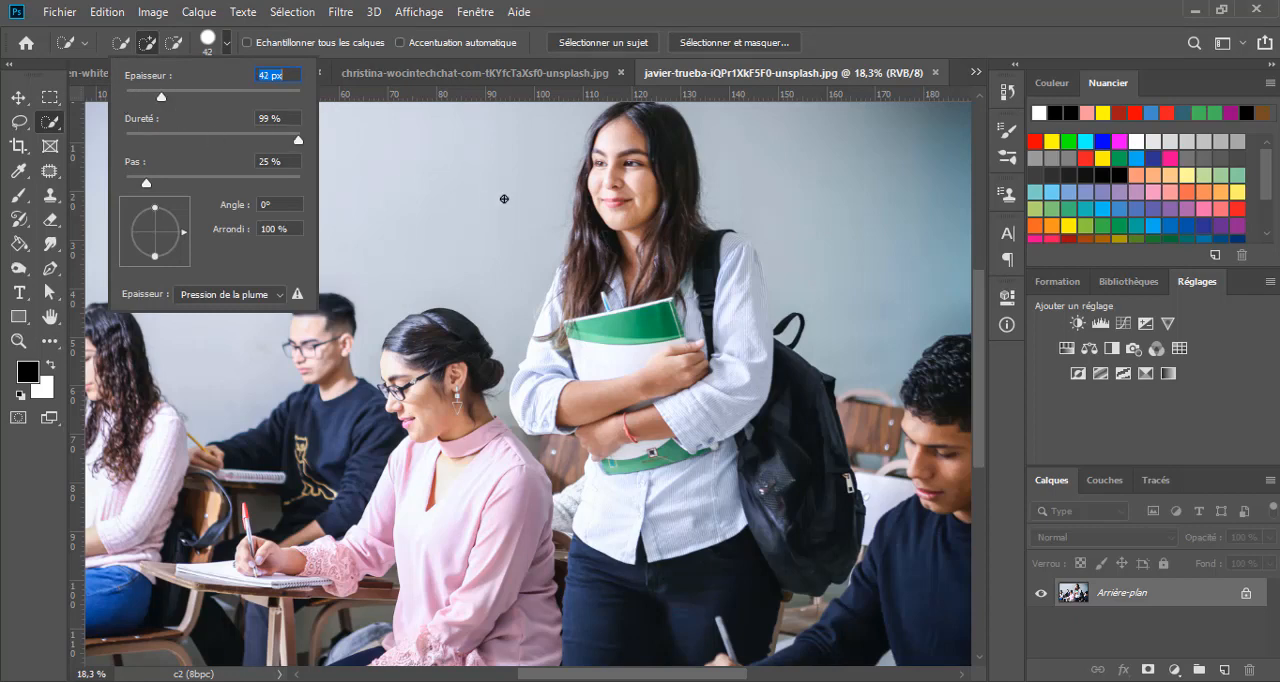
click(665, 5)
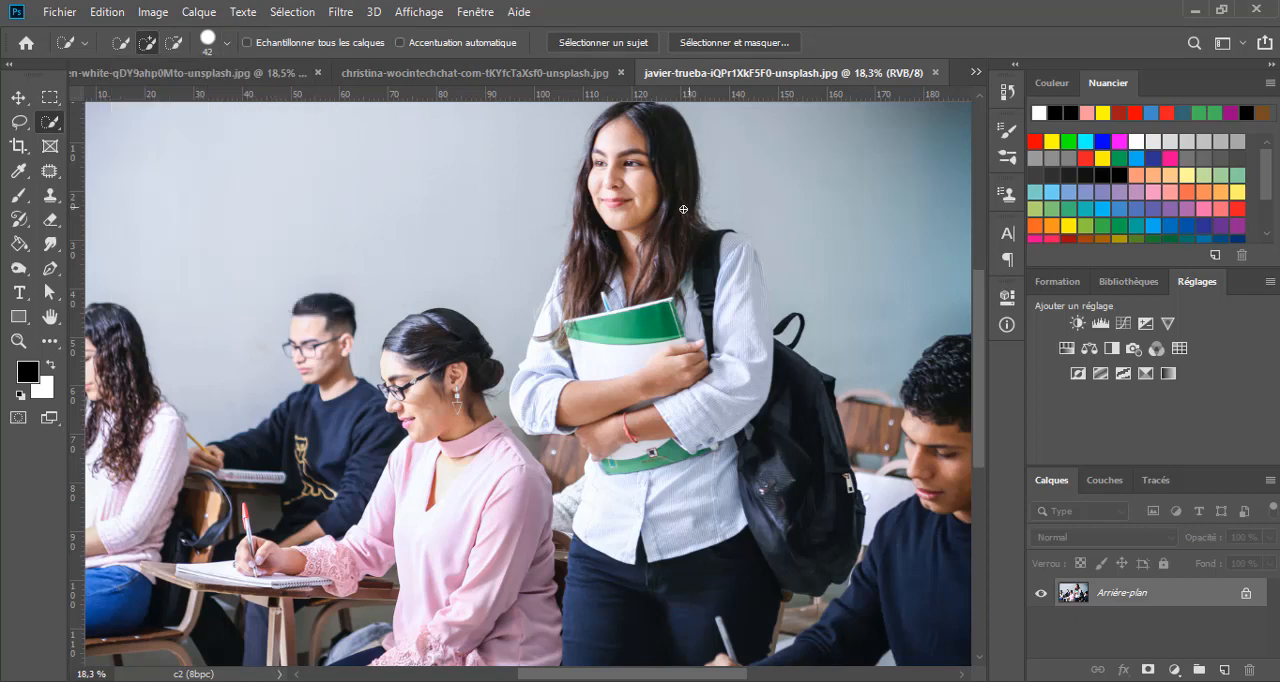
alt+right_click(627, 225)
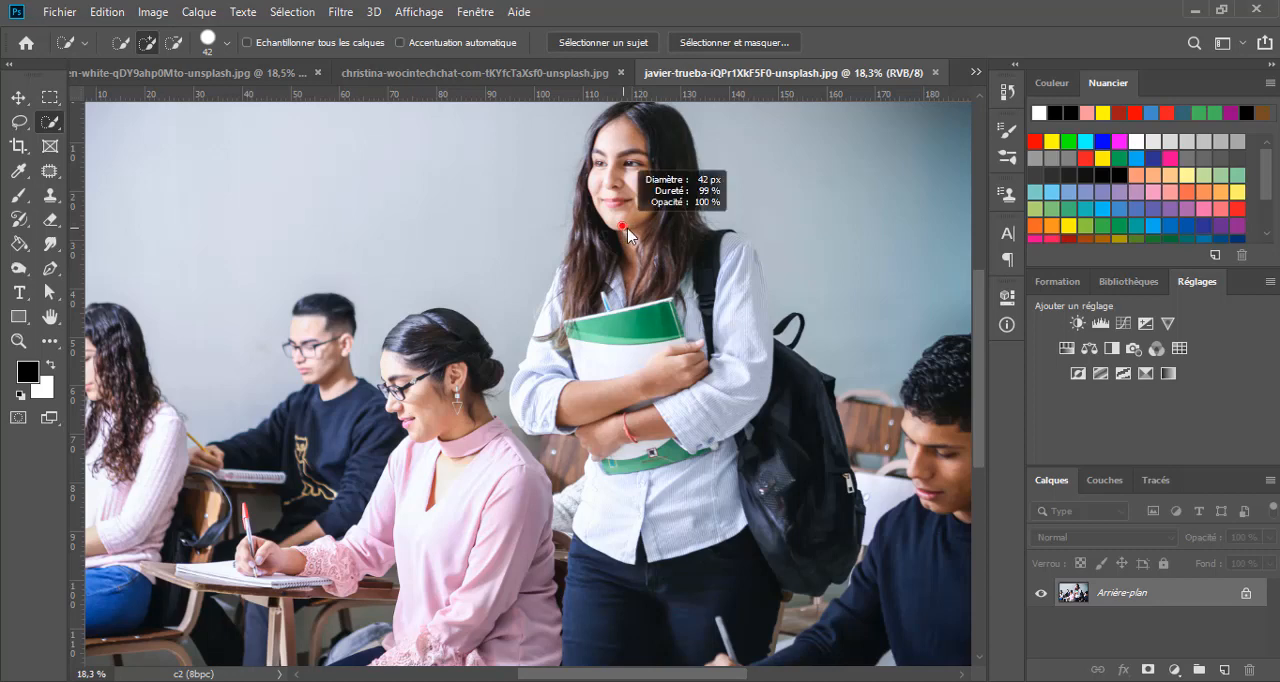
drag(628, 230, 633, 234)
mouse_move(632, 232)
mouse_down()
mouse_move(641, 238)
mouse_move(630, 238)
mouse_up()
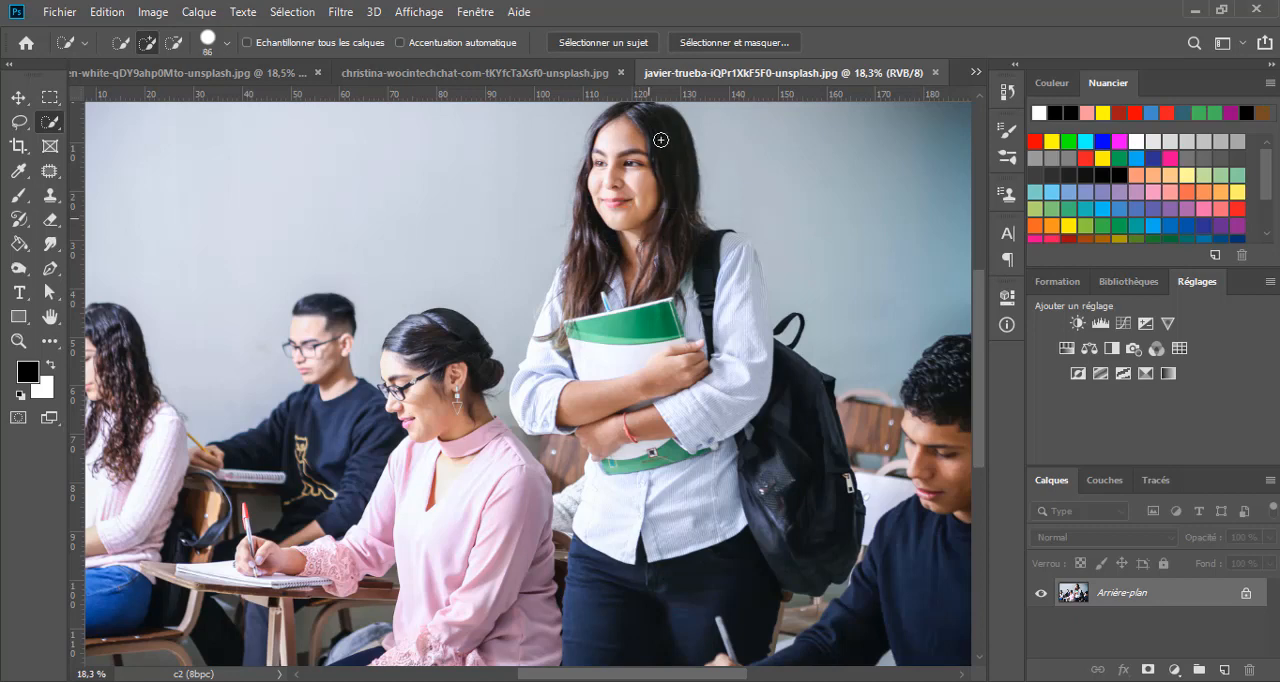
- Paint a Quick Selection over the standing woman, covering her hair, shirt, trousers and backpack
mouse_move(649, 163)
mouse_down()
mouse_move(616, 175)
mouse_move(611, 151)
mouse_move(592, 168)
mouse_move(572, 298)
mouse_move(520, 420)
mouse_move(578, 426)
mouse_move(729, 298)
mouse_move(727, 274)
mouse_move(750, 339)
mouse_move(688, 487)
mouse_move(657, 504)
mouse_move(638, 446)
mouse_move(648, 404)
mouse_move(700, 342)
mouse_move(642, 497)
mouse_move(610, 529)
mouse_move(575, 487)
mouse_move(576, 509)
mouse_move(597, 510)
mouse_move(582, 589)
mouse_up()
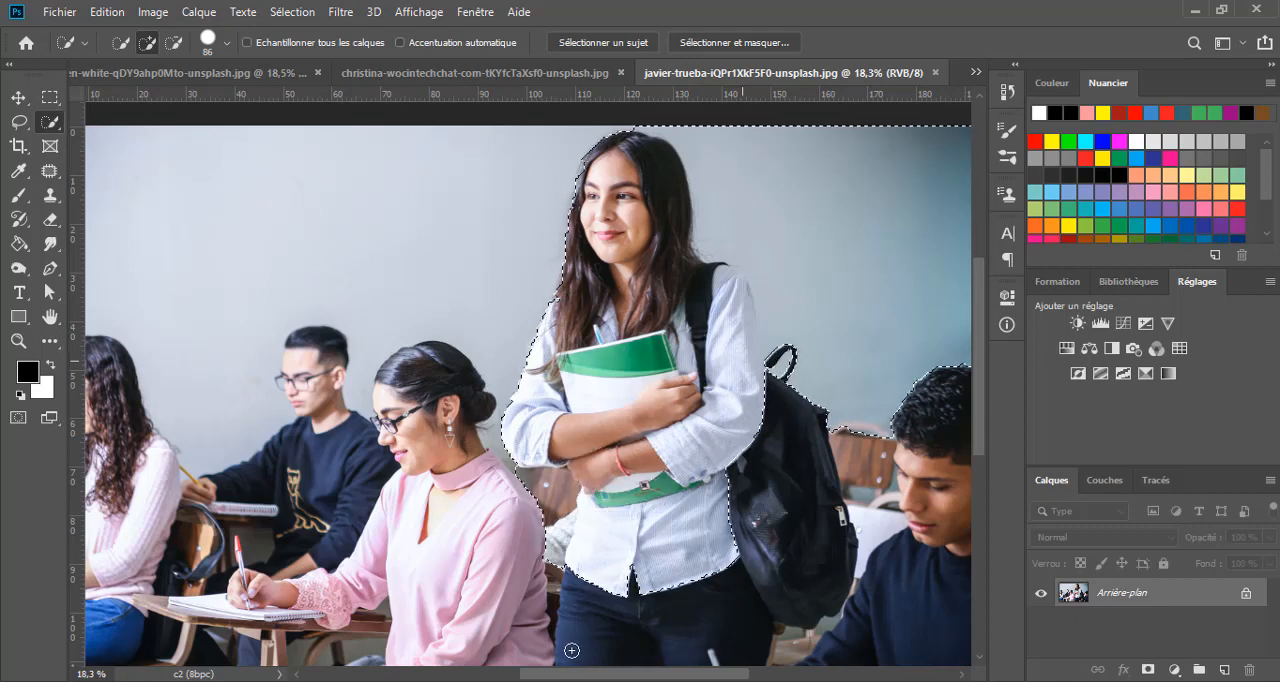
mouse_move(593, 651)
mouse_down()
mouse_move(686, 617)
mouse_move(755, 545)
mouse_move(779, 485)
mouse_move(781, 396)
mouse_move(781, 464)
mouse_up()
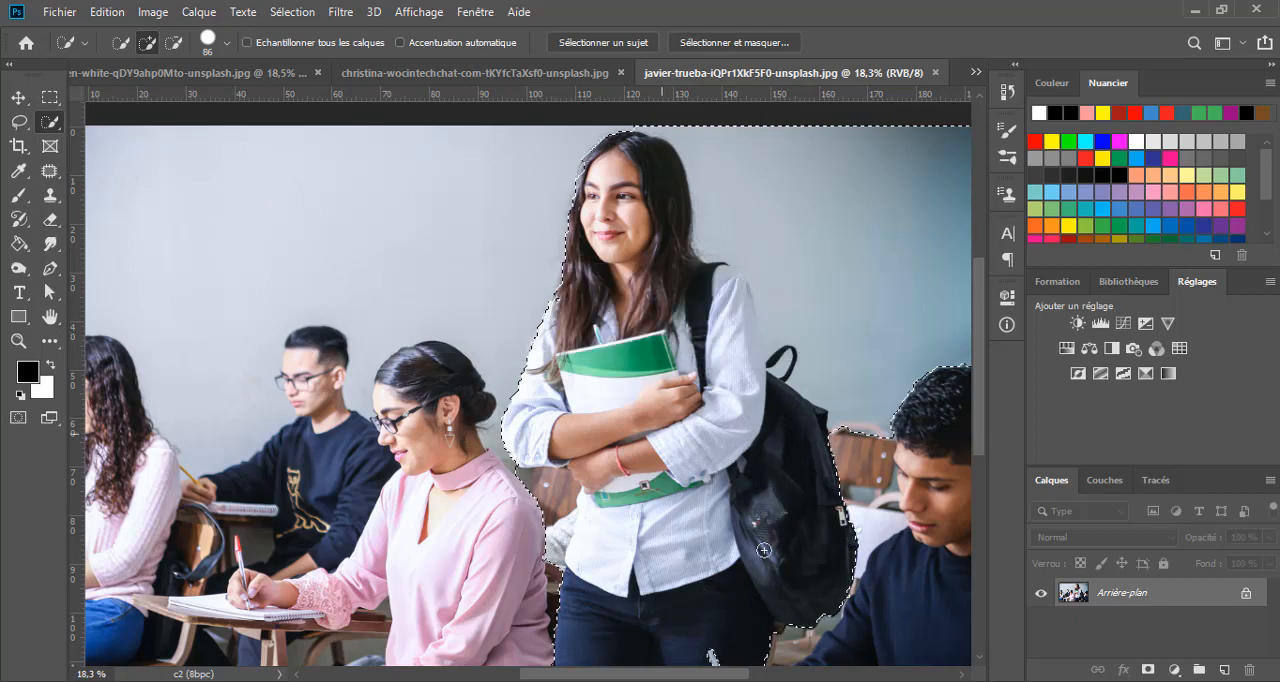
mouse_move(731, 467)
mouse_down()
mouse_move(616, 308)
mouse_move(619, 282)
mouse_up()
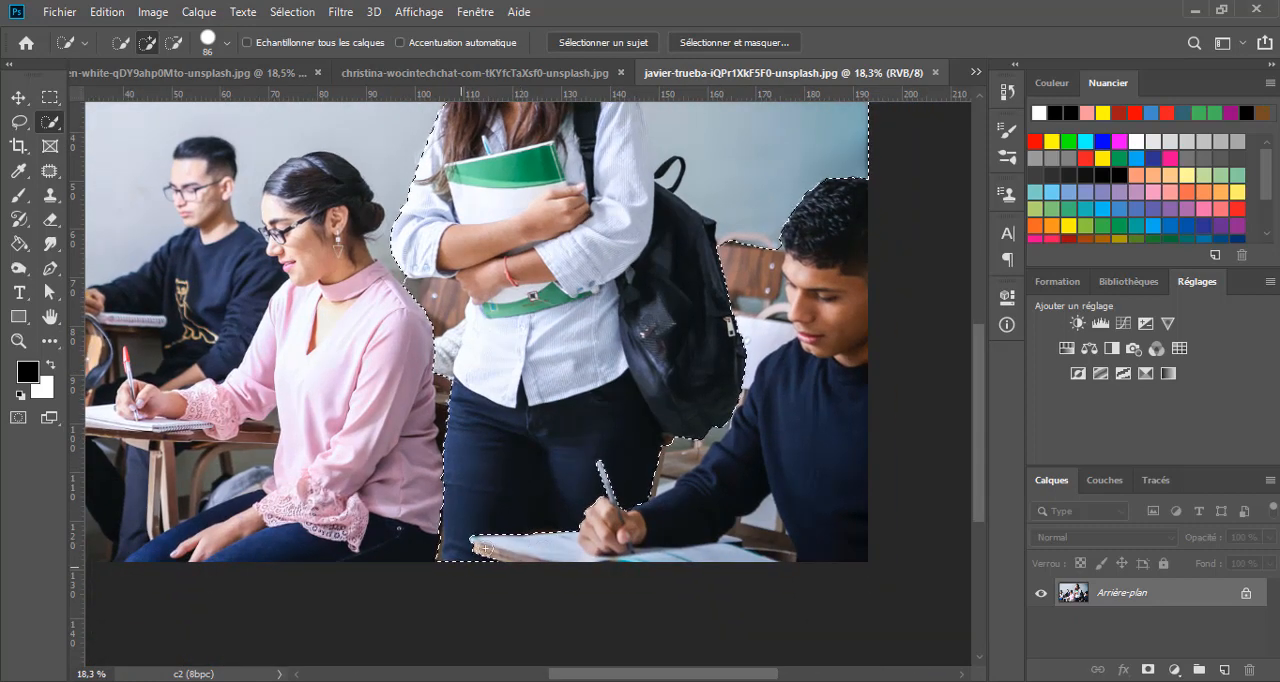
- Subtract the wall beside the standing woman and above the seated boy from the selection
key(ctrl+d)
drag(638, 256, 572, 330)
key(ctrl+z)
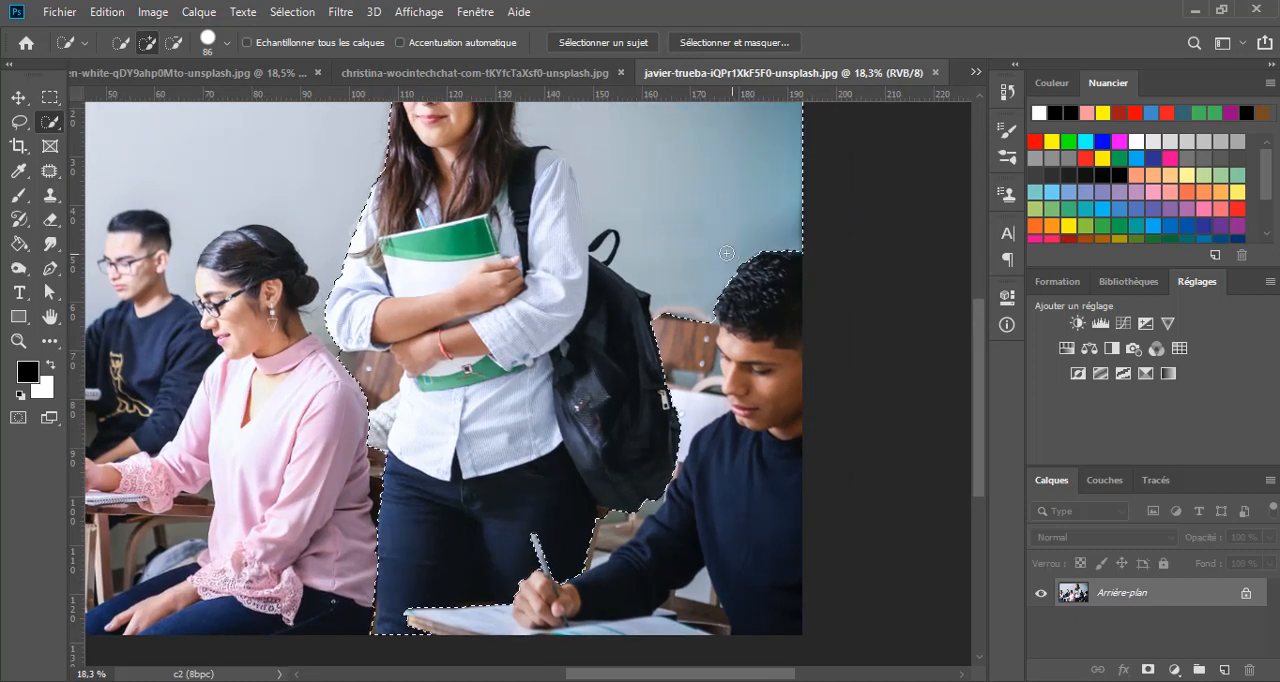
drag(663, 277, 612, 333)
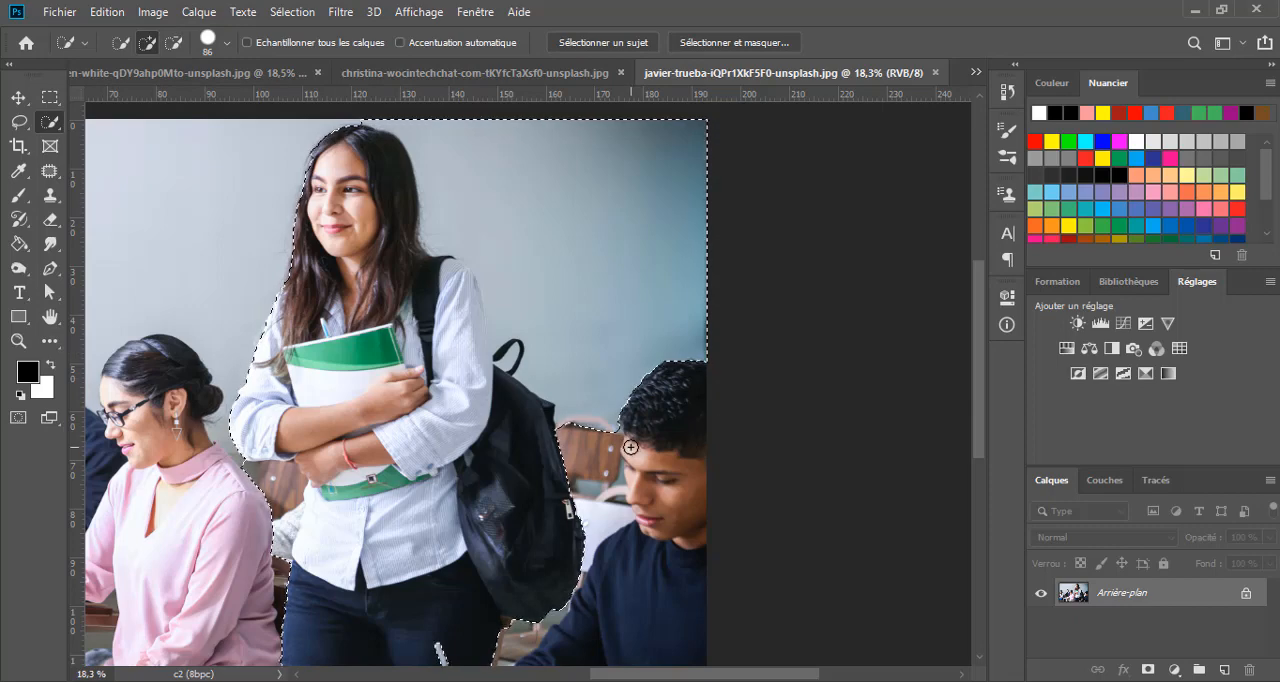
click(173, 42)
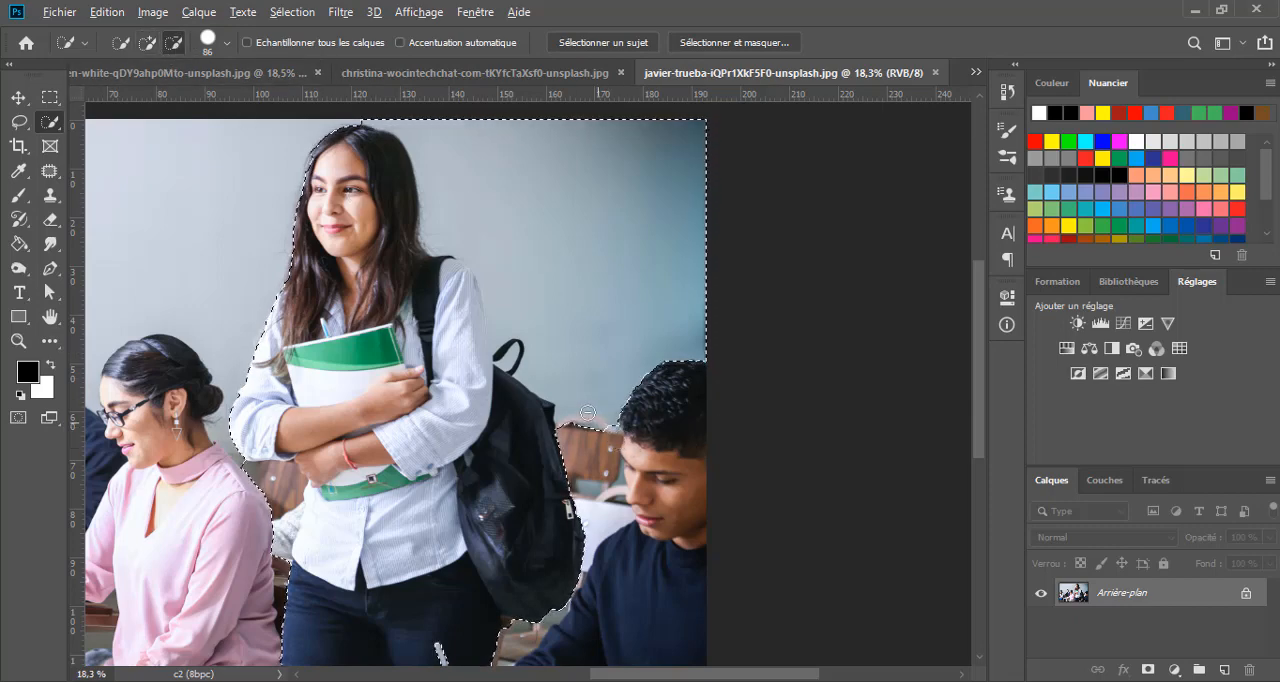
drag(555, 376, 500, 305)
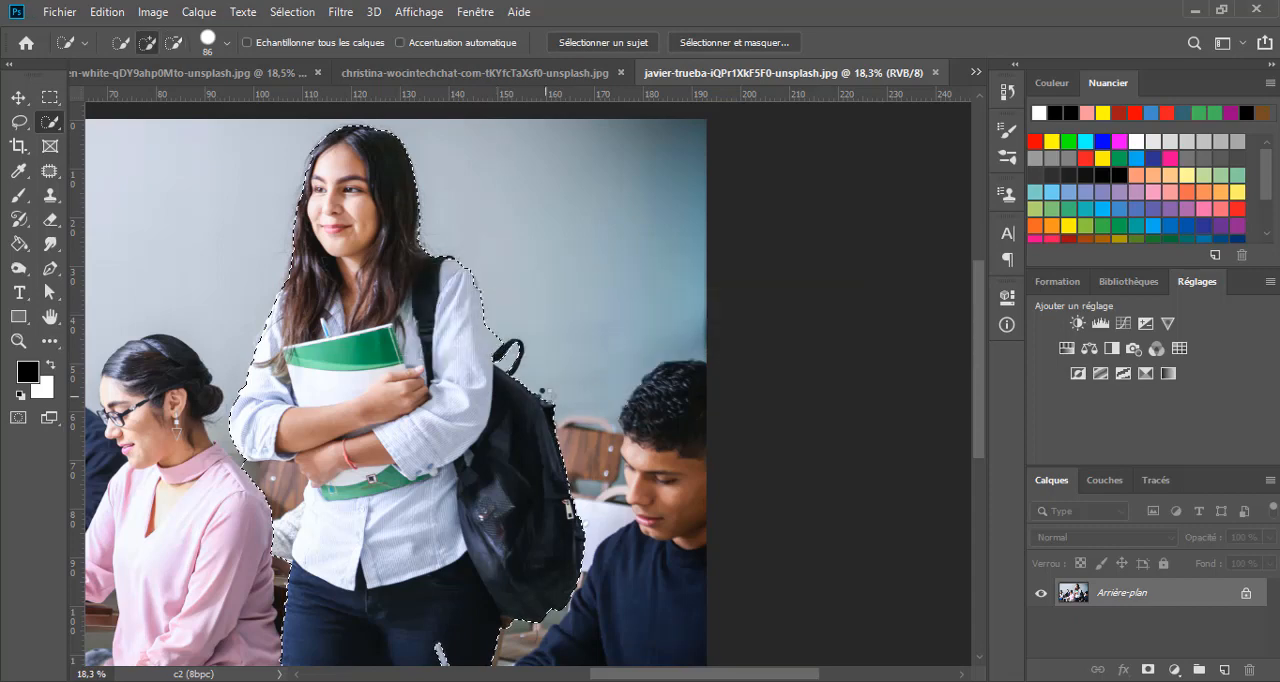
- Subtract the wall around the outside of the backpack's handle from the selection with a 41 px brush
scroll(503, 382, up, 3)
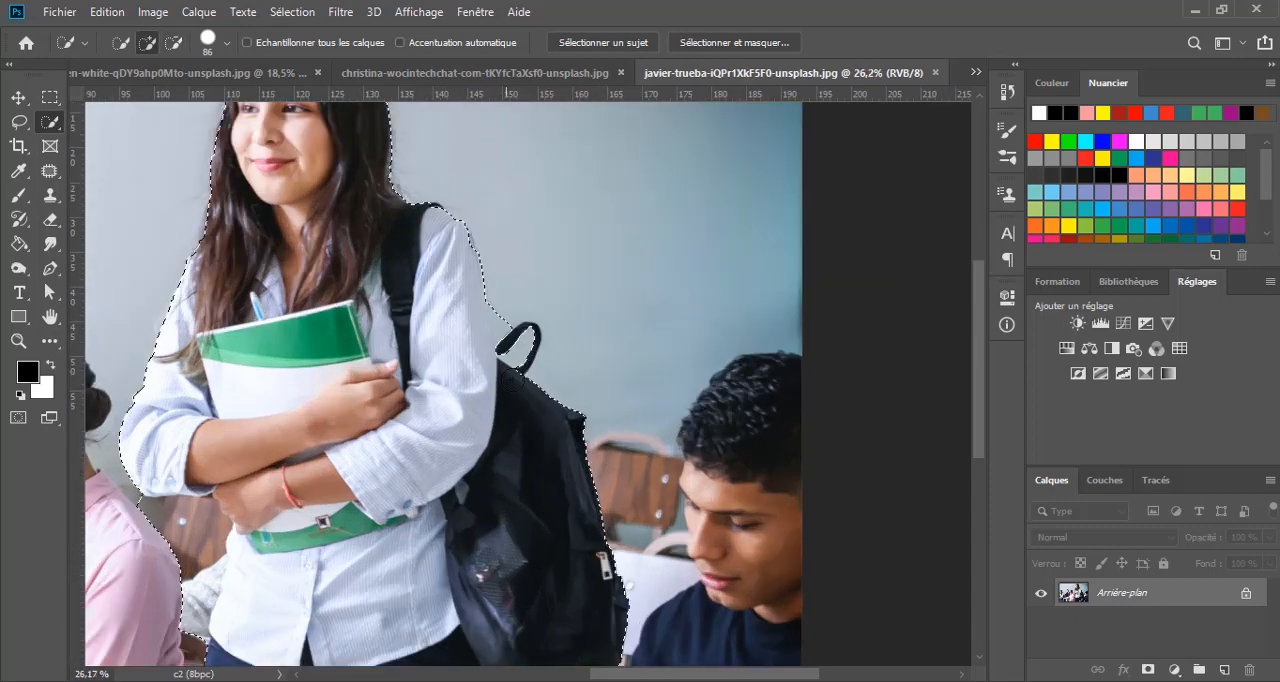
scroll(538, 374, up, 2)
drag(549, 331, 541, 334)
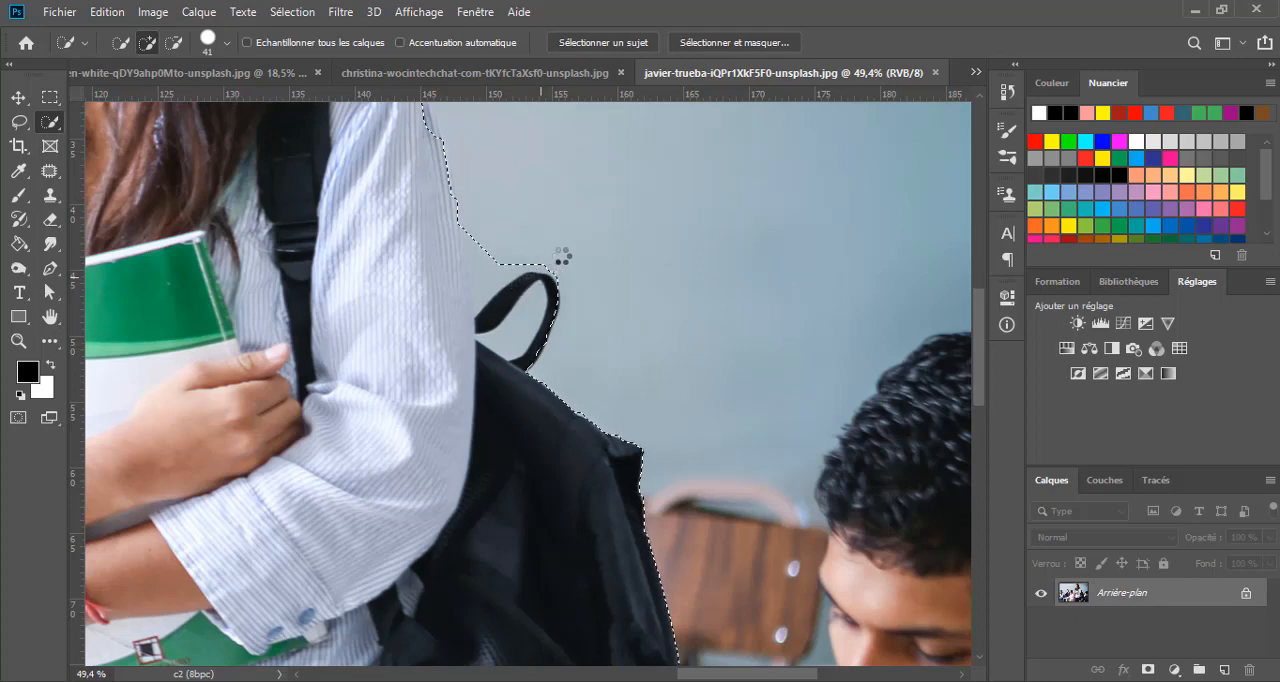
key(alt)
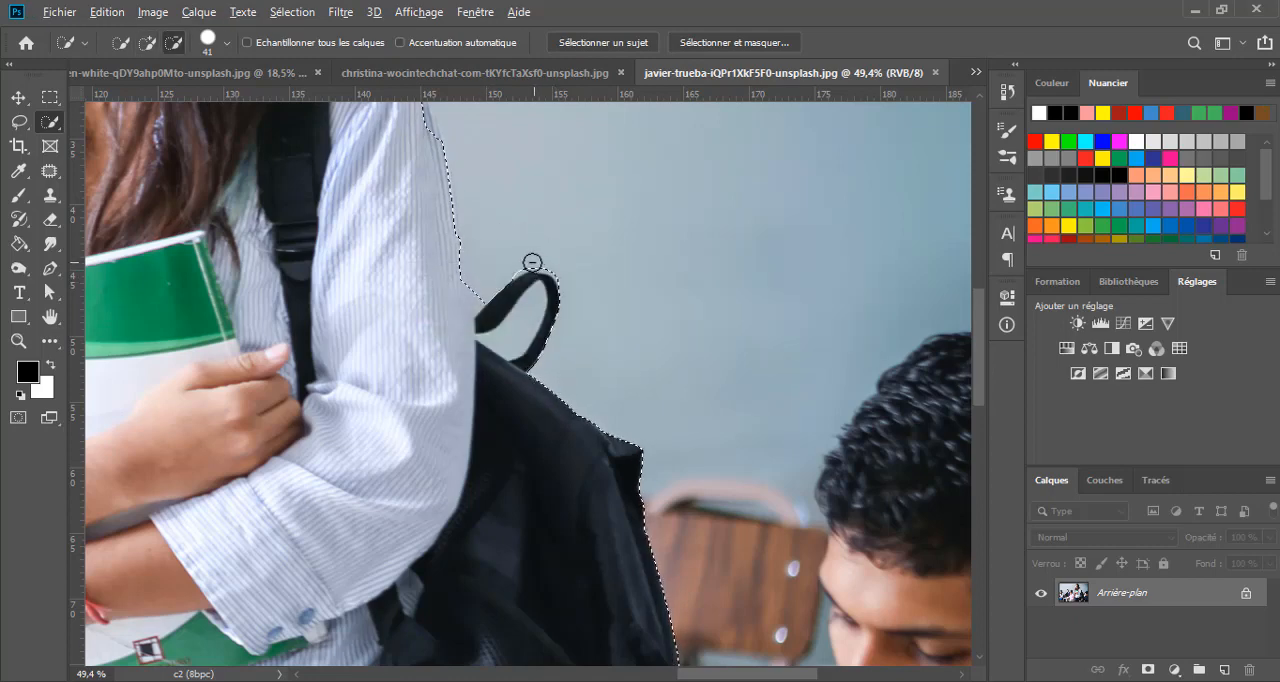
click(528, 262)
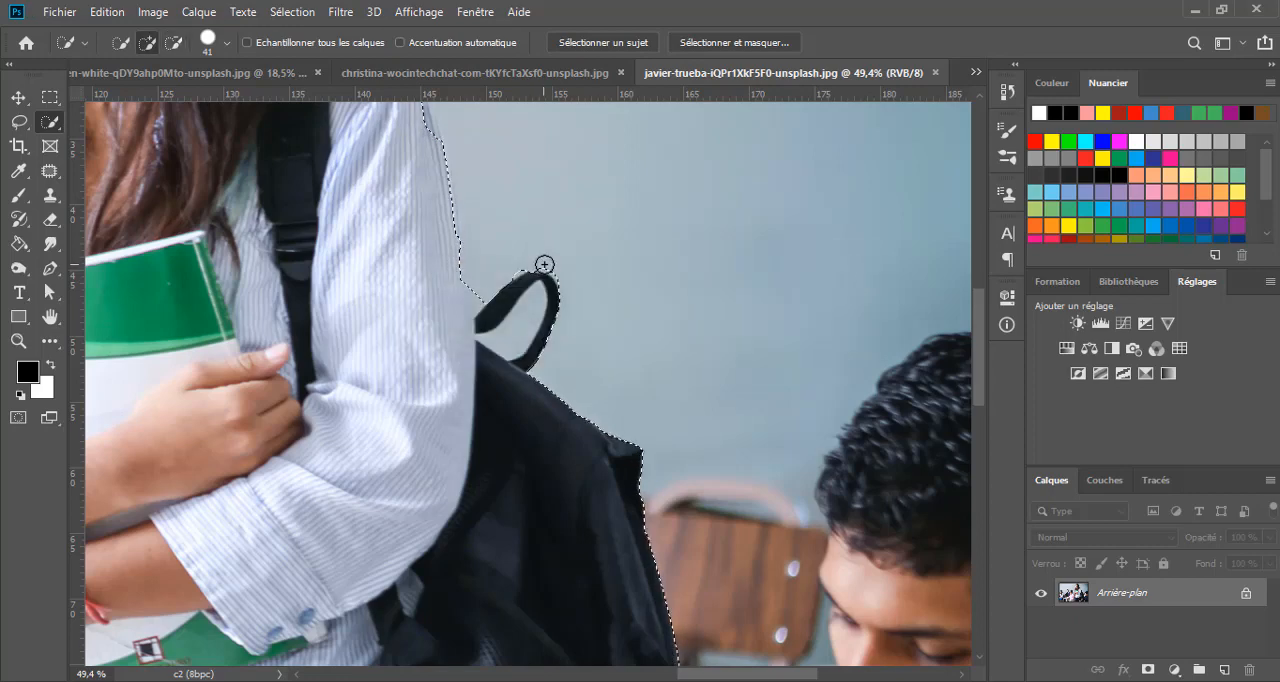
drag(553, 265, 589, 339)
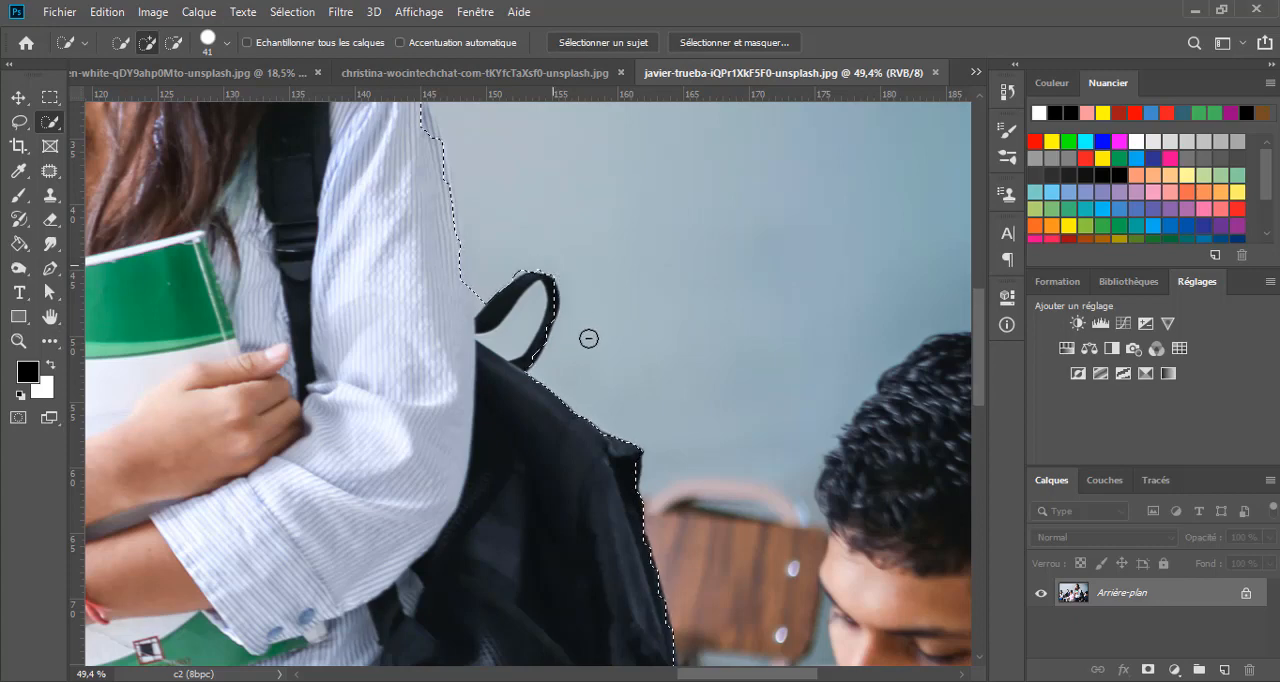
- Tighten the selection between the sleeve and the backpack handle and along the handle's top with a 12 px brush
scroll(498, 337, up, 4)
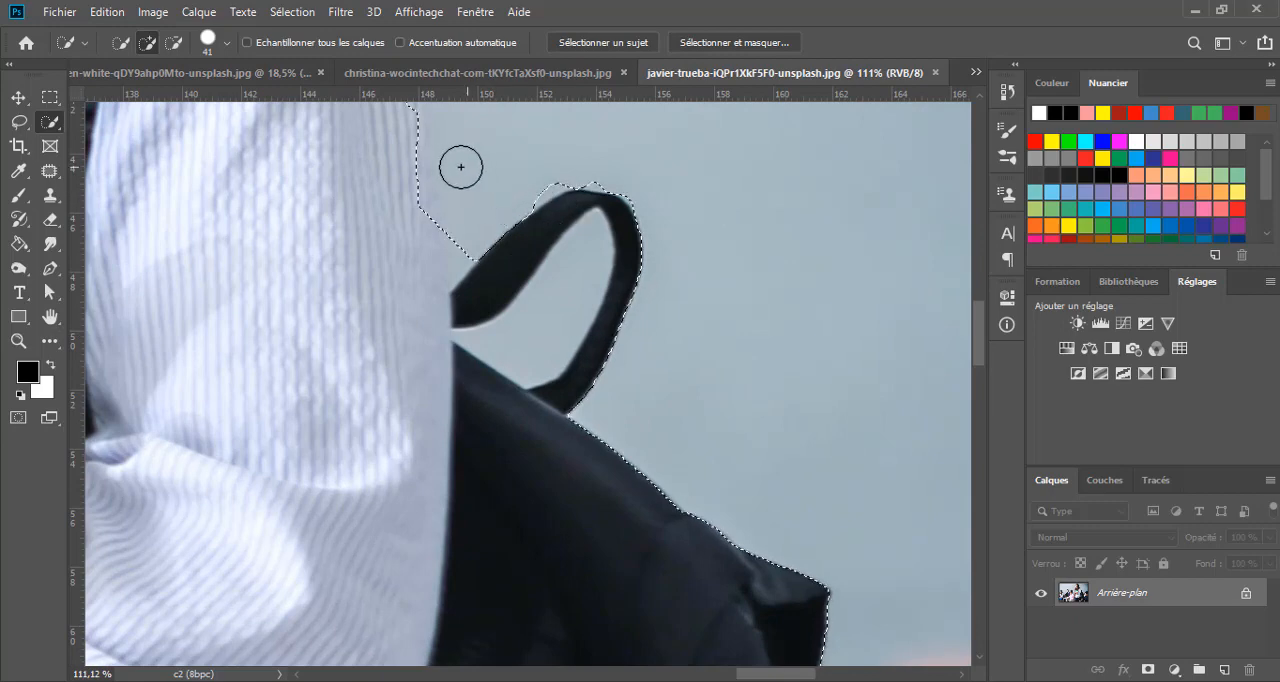
drag(482, 197, 457, 263)
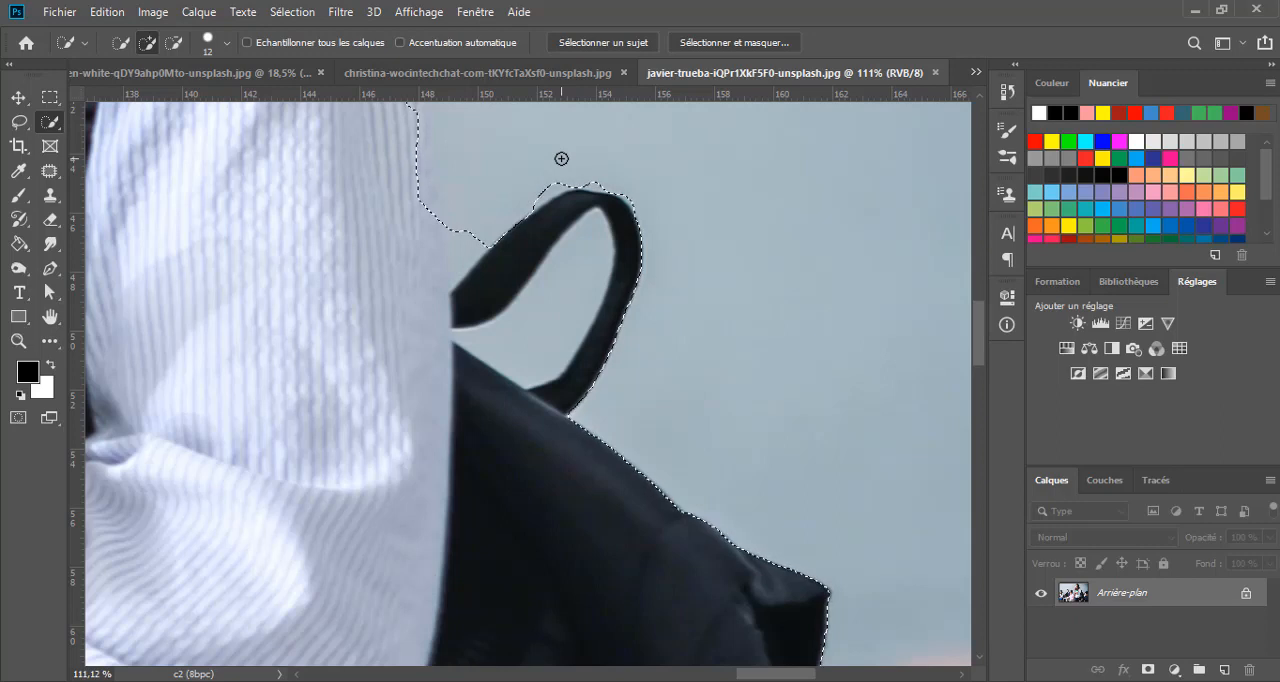
mouse_move(500, 232)
mouse_down()
mouse_move(480, 223)
mouse_move(464, 259)
mouse_move(475, 245)
mouse_move(443, 223)
mouse_move(451, 263)
mouse_move(490, 234)
mouse_up()
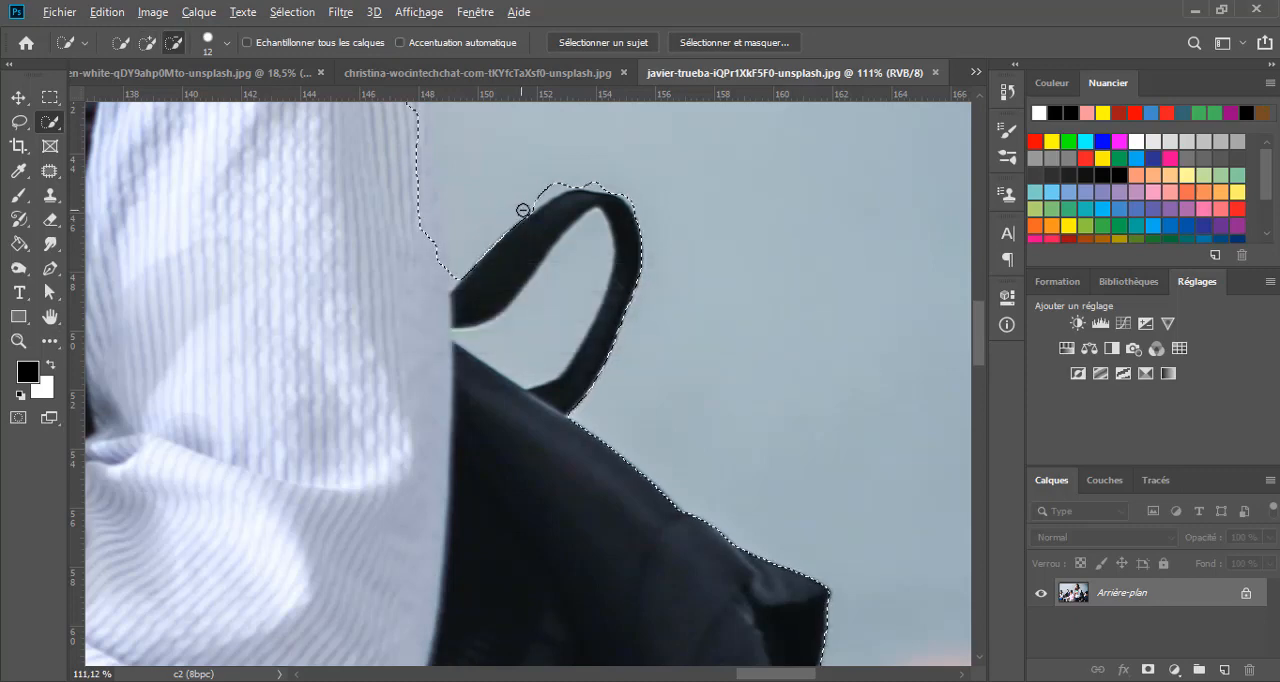
mouse_move(531, 208)
mouse_down()
mouse_move(613, 185)
mouse_move(646, 222)
mouse_up()
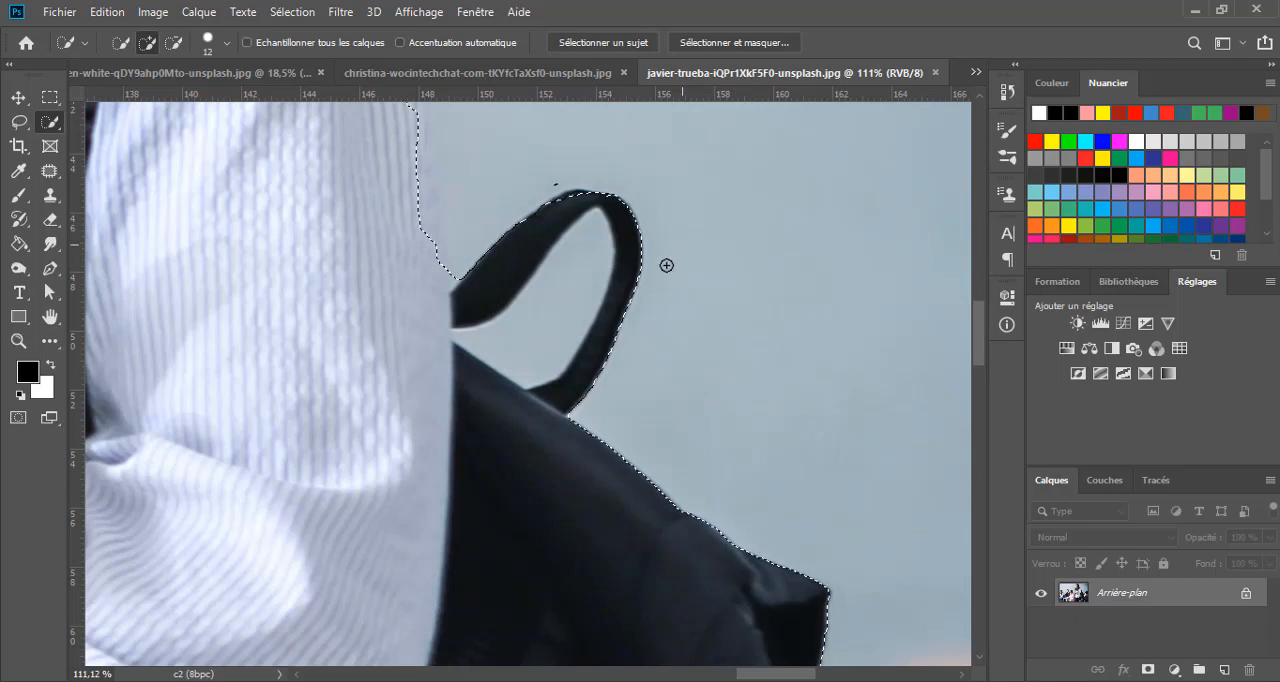
key(alt)
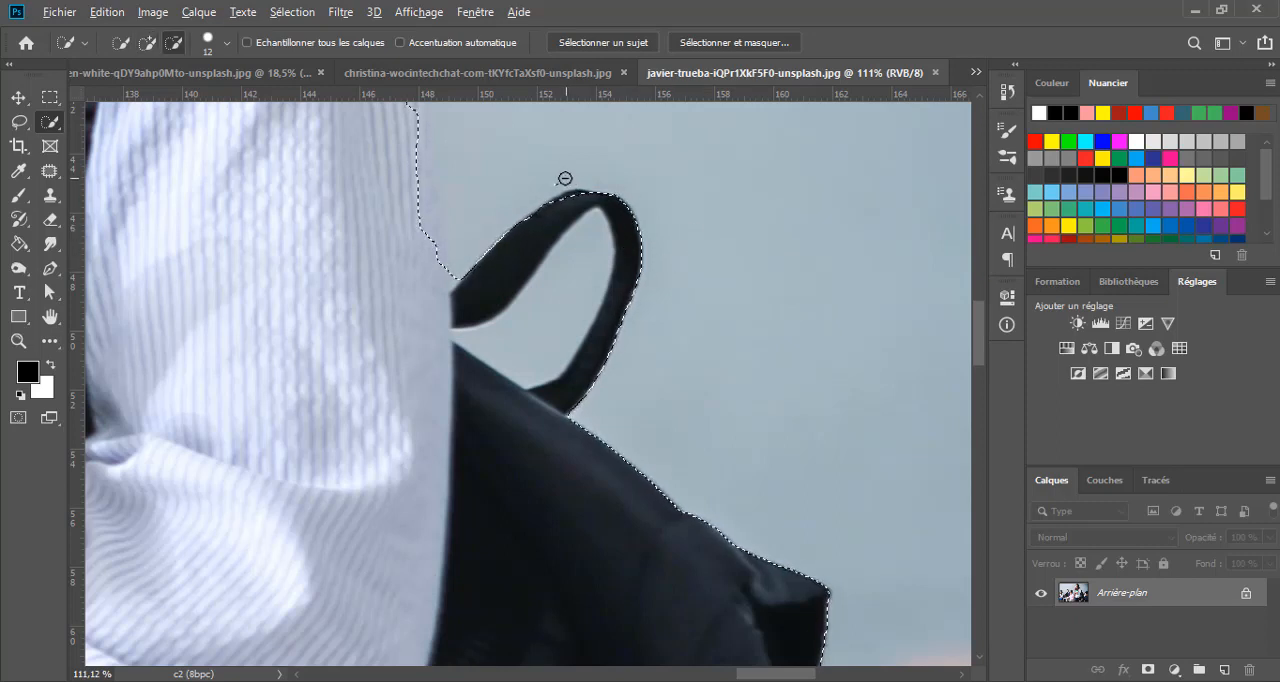
drag(550, 184, 599, 207)
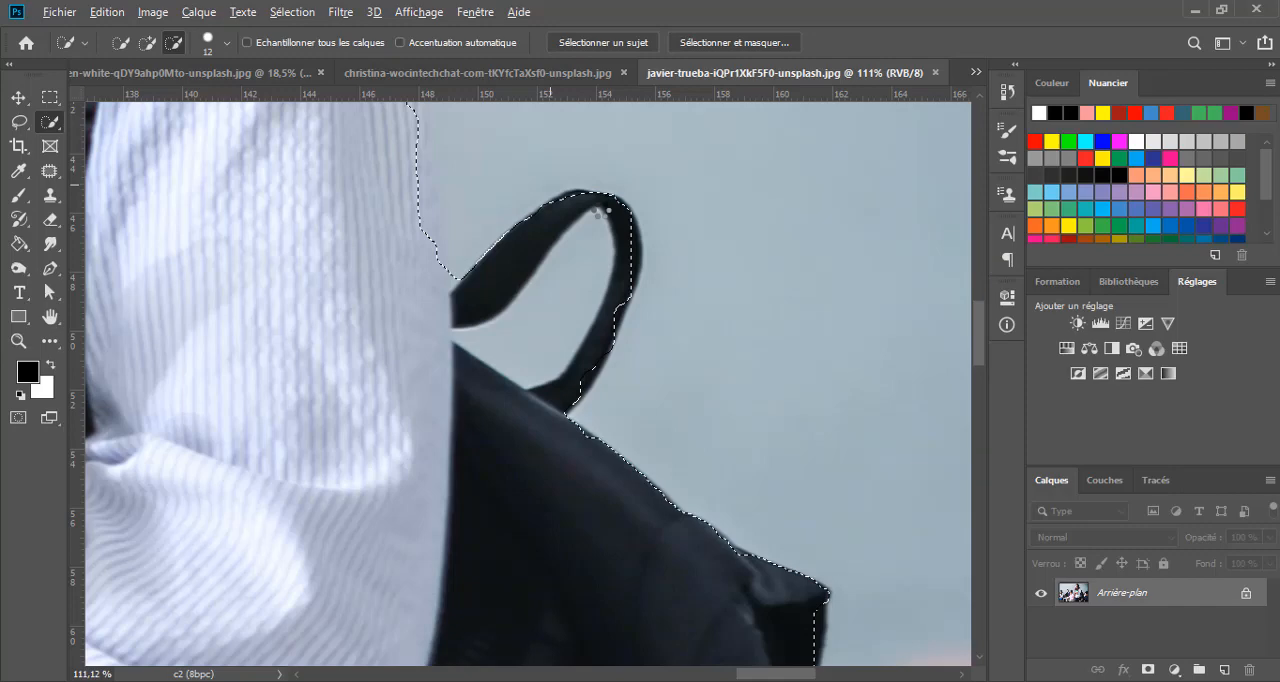
- Add the upper edge of the backpack handle to the selection with a 4 px brush
scroll(601, 211, up, 1)
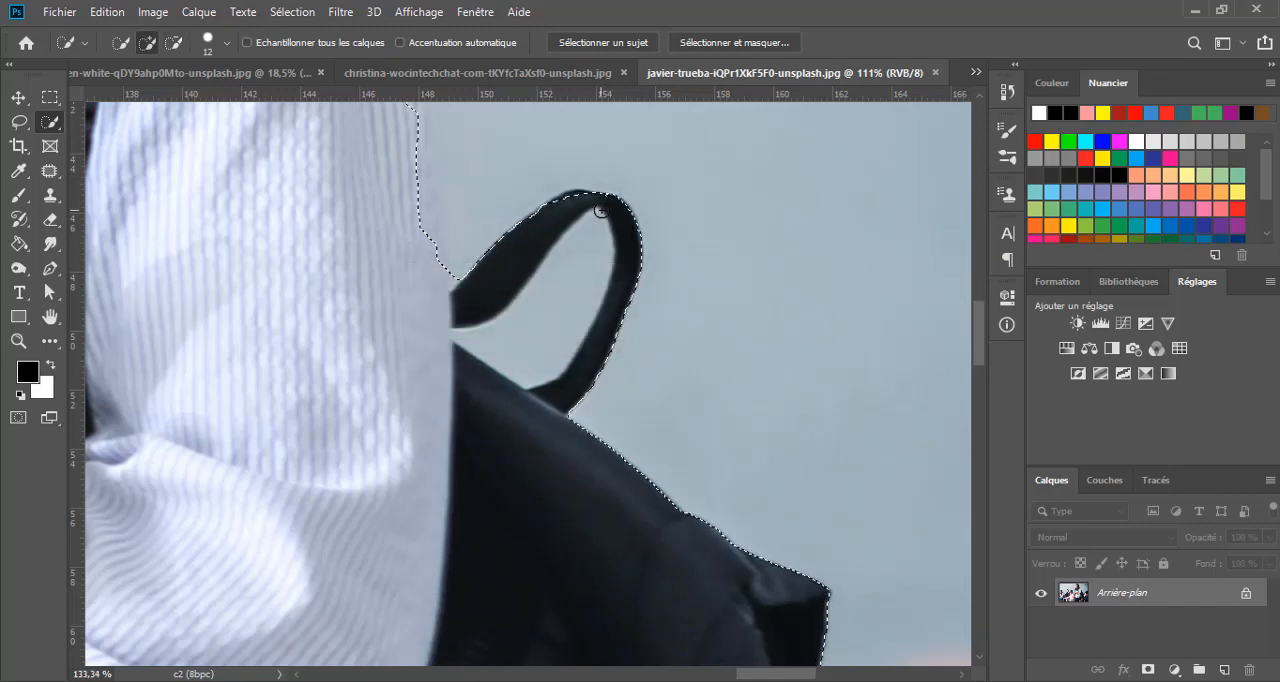
scroll(601, 211, up, 2)
drag(573, 190, 571, 206)
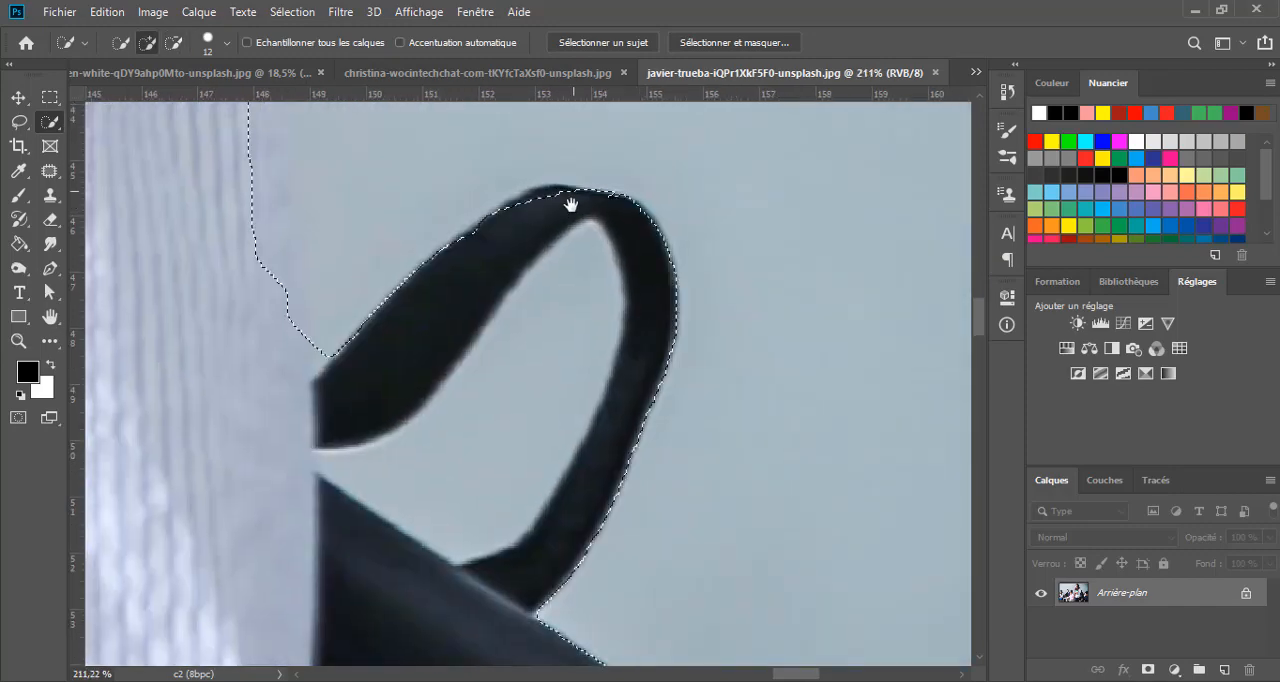
alt+right_click(571, 206)
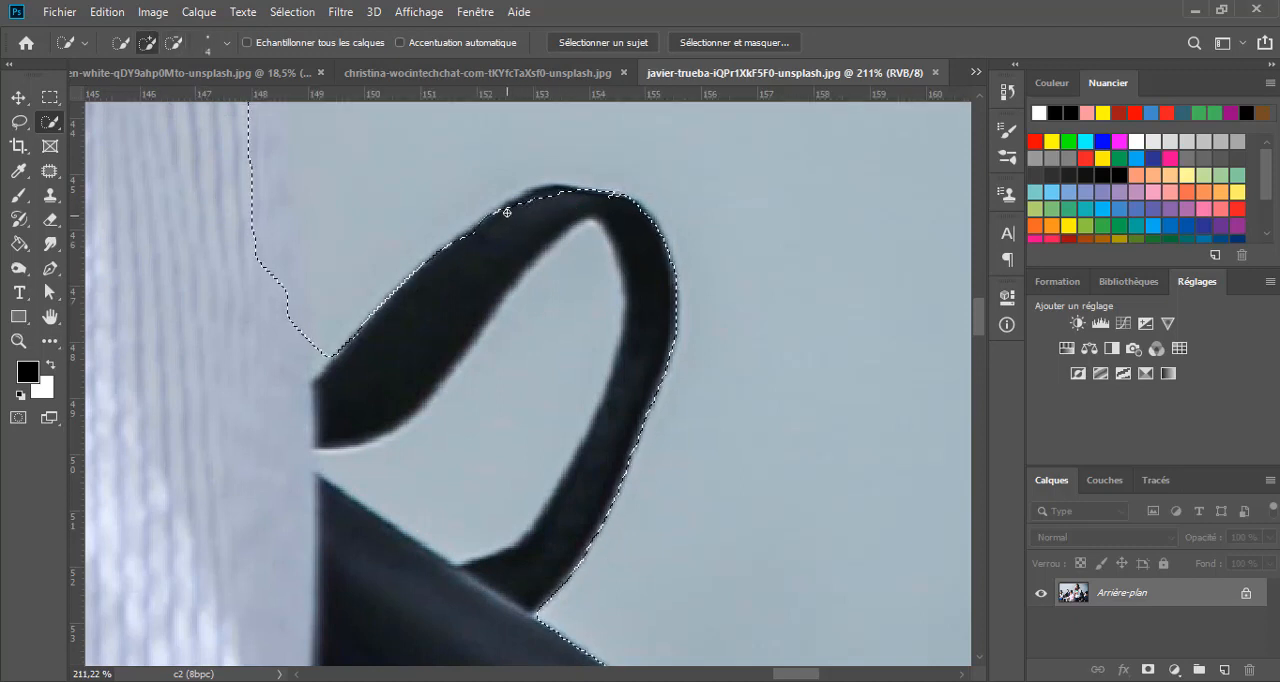
drag(508, 203, 525, 201)
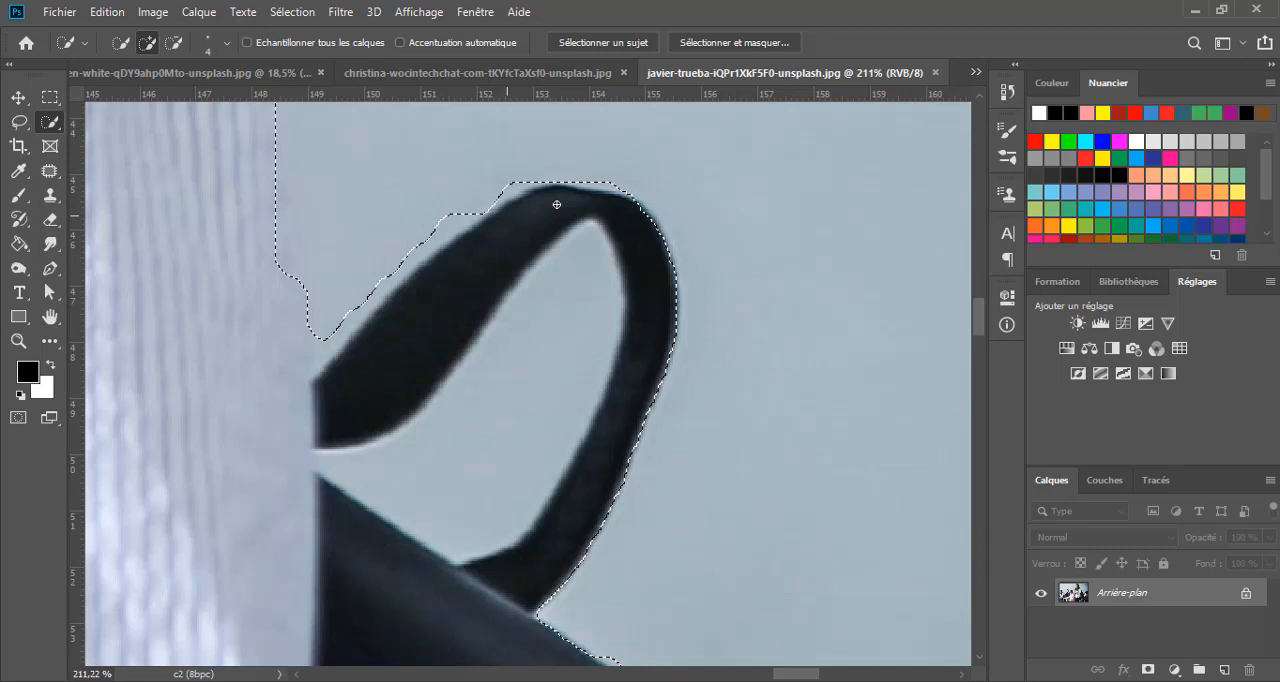
mouse_move(556, 204)
mouse_down()
mouse_move(494, 223)
mouse_move(449, 265)
mouse_up()
- Subtract the background between the woman's shirt and the pink blouse from the selection with a 38 px brush
scroll(449, 265, down, 3)
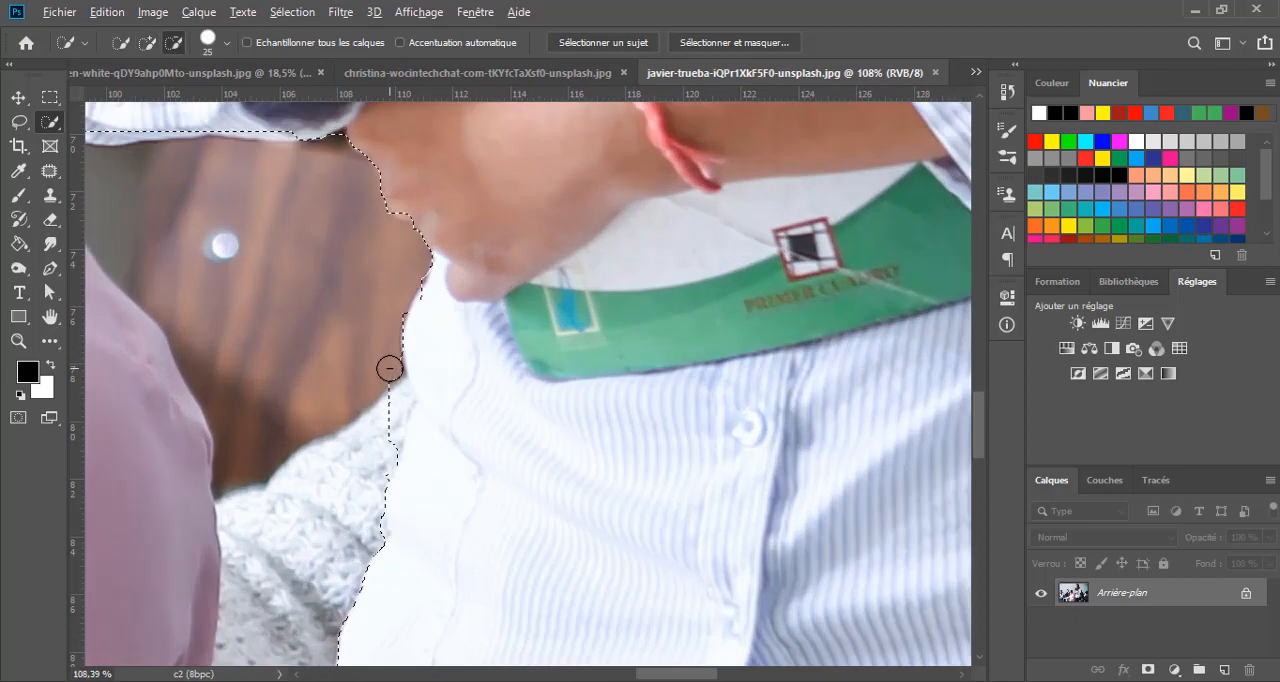
drag(389, 368, 386, 398)
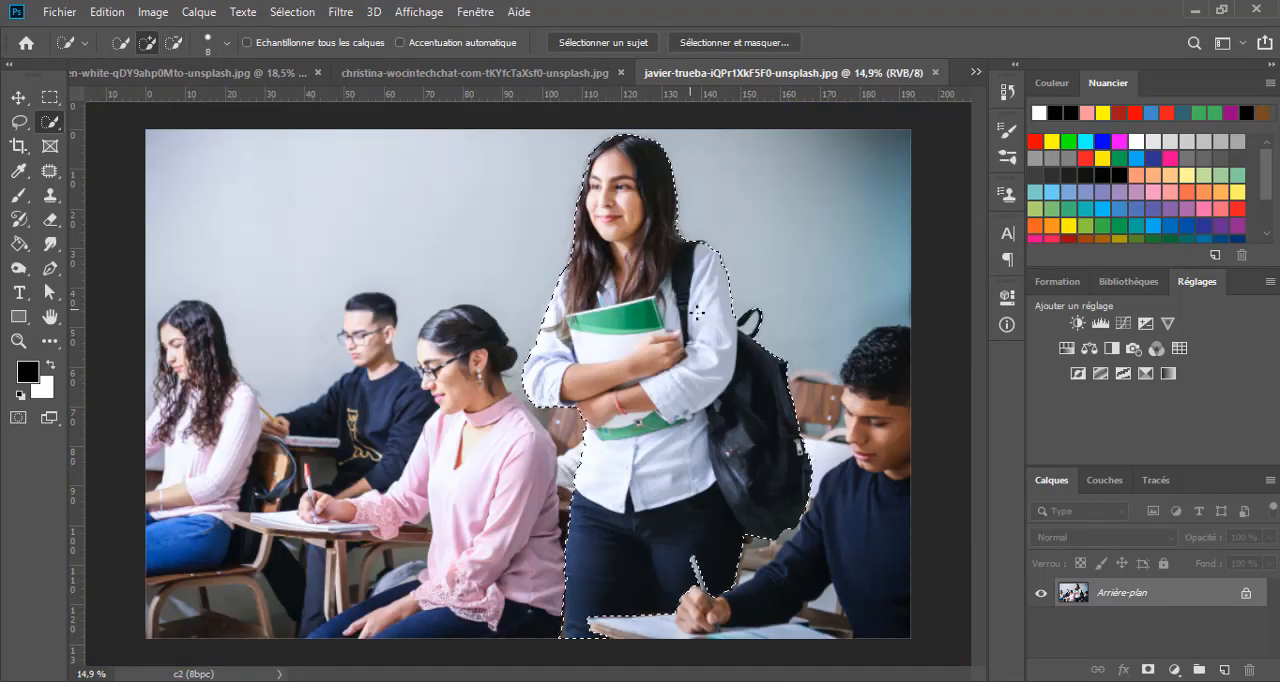
- Refine the selection edge along the woman's hair beside her forehead with the 8 px Quick Selection brush
scroll(596, 197, up, 3)
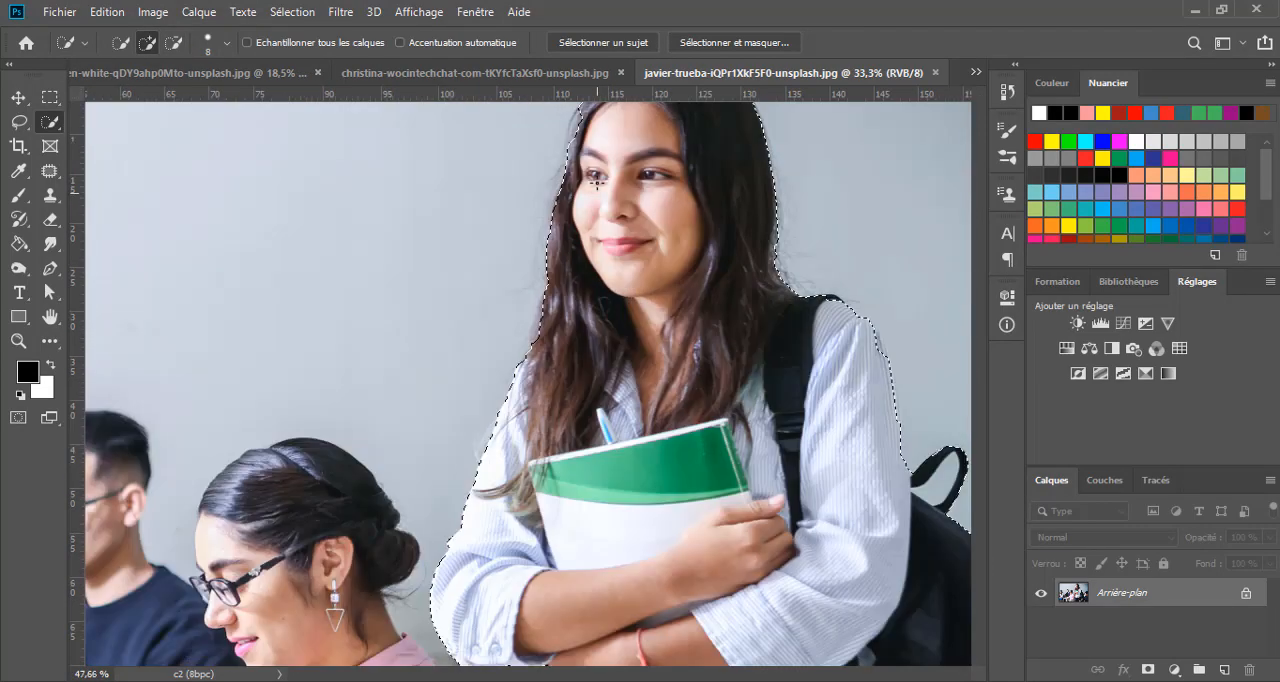
scroll(604, 175, up, 3)
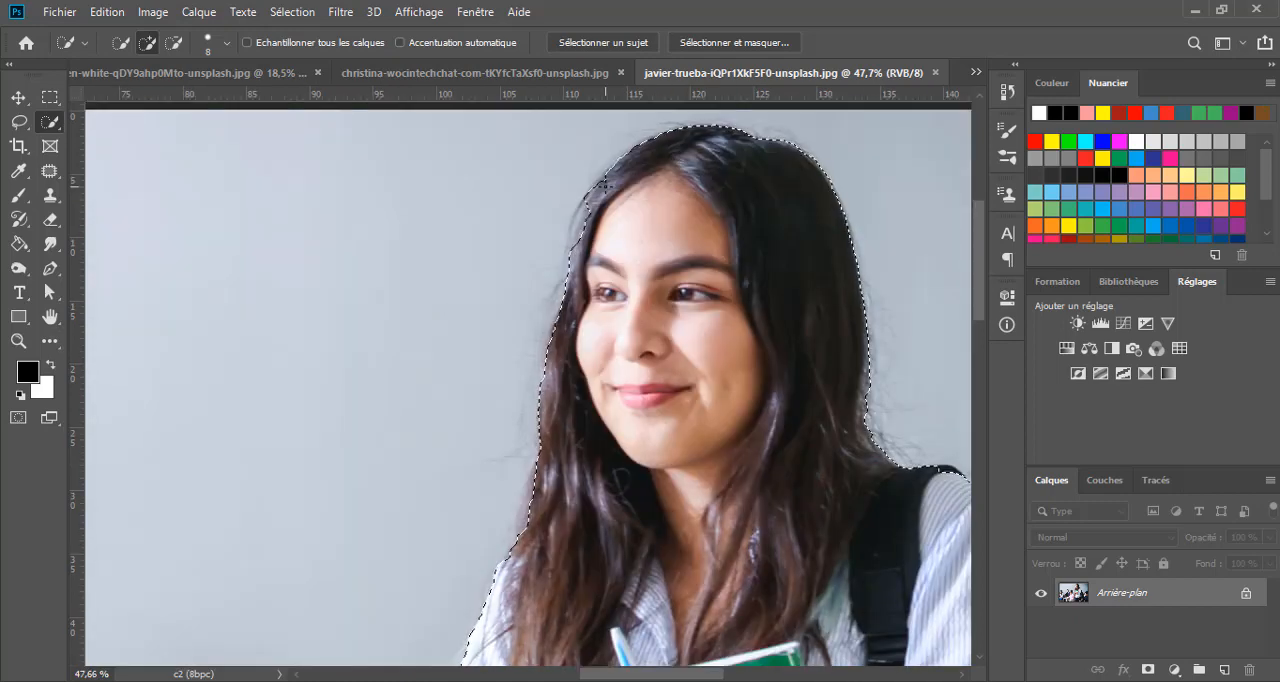
key(alt)
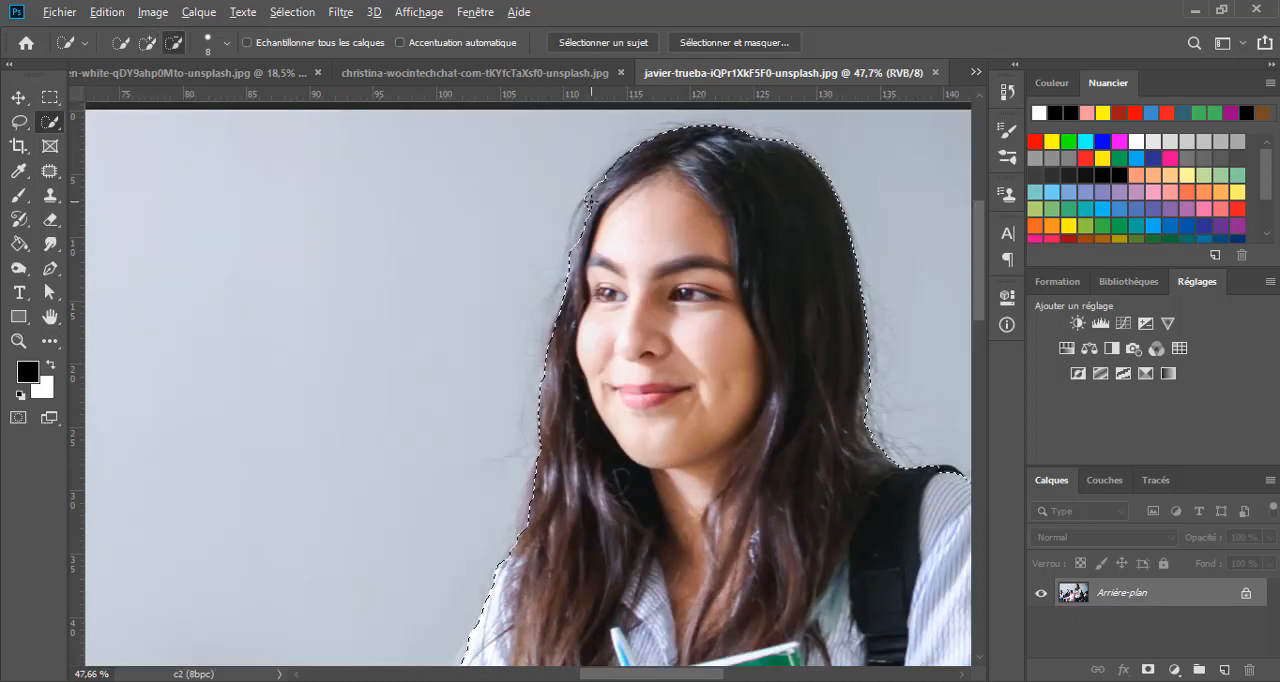
drag(588, 202, 575, 241)
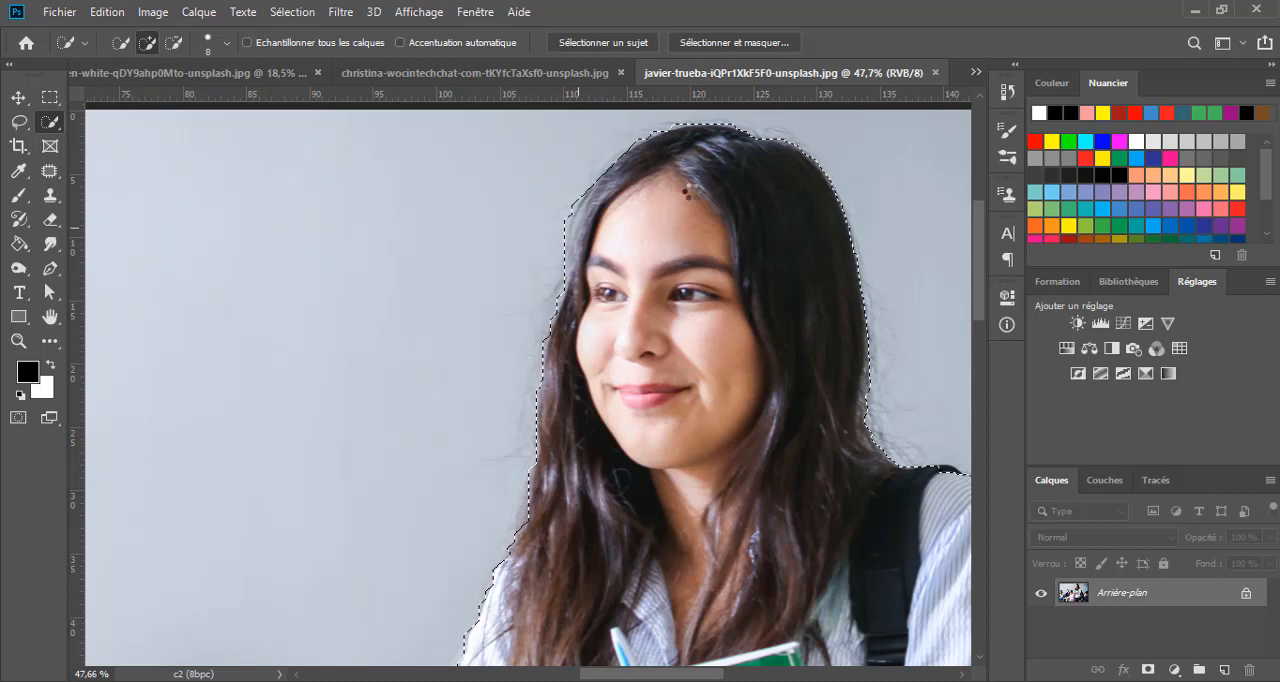
click(713, 203)
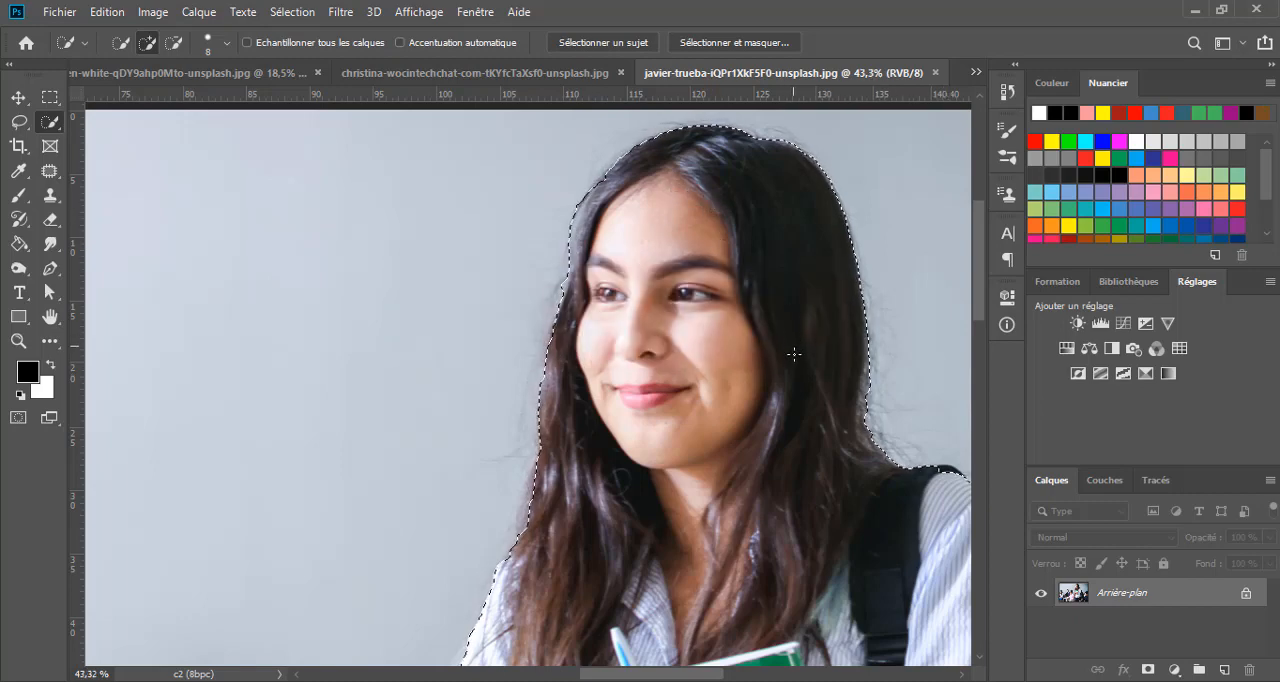
- Hide everything outside the selected woman by adding a layer mask from the selection
scroll(791, 334, down, 3)
scroll(798, 364, down, 2)
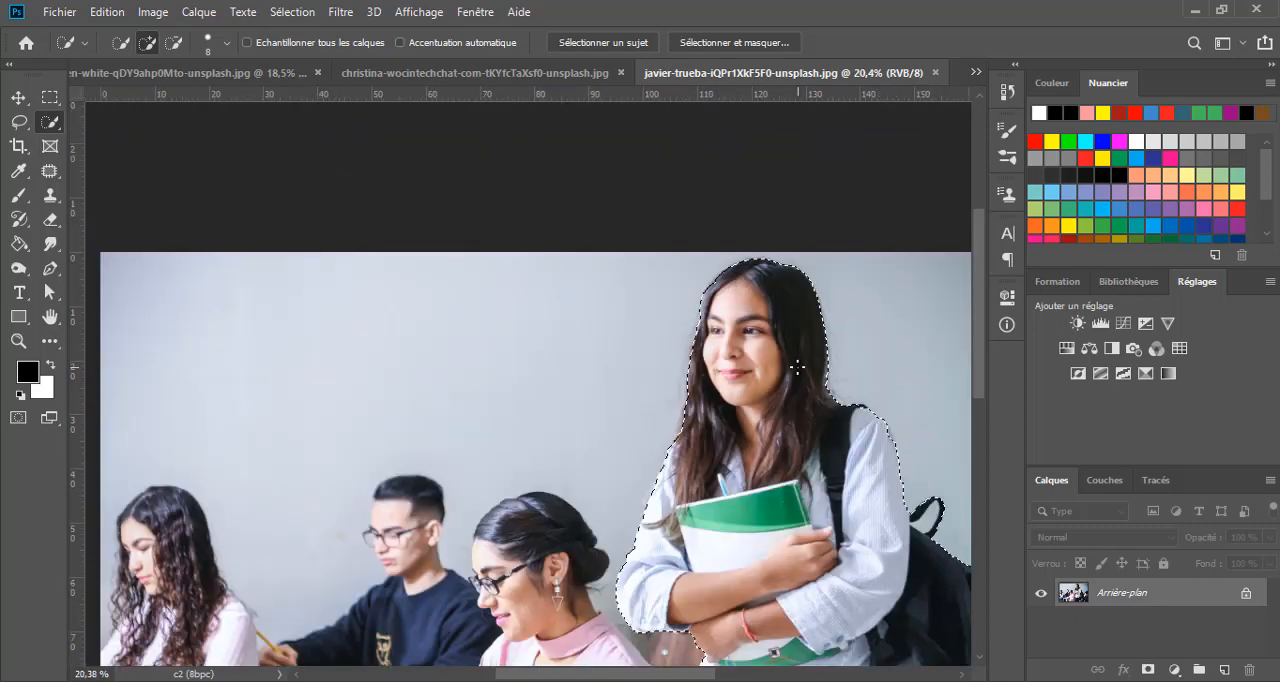
scroll(832, 407, down, 1)
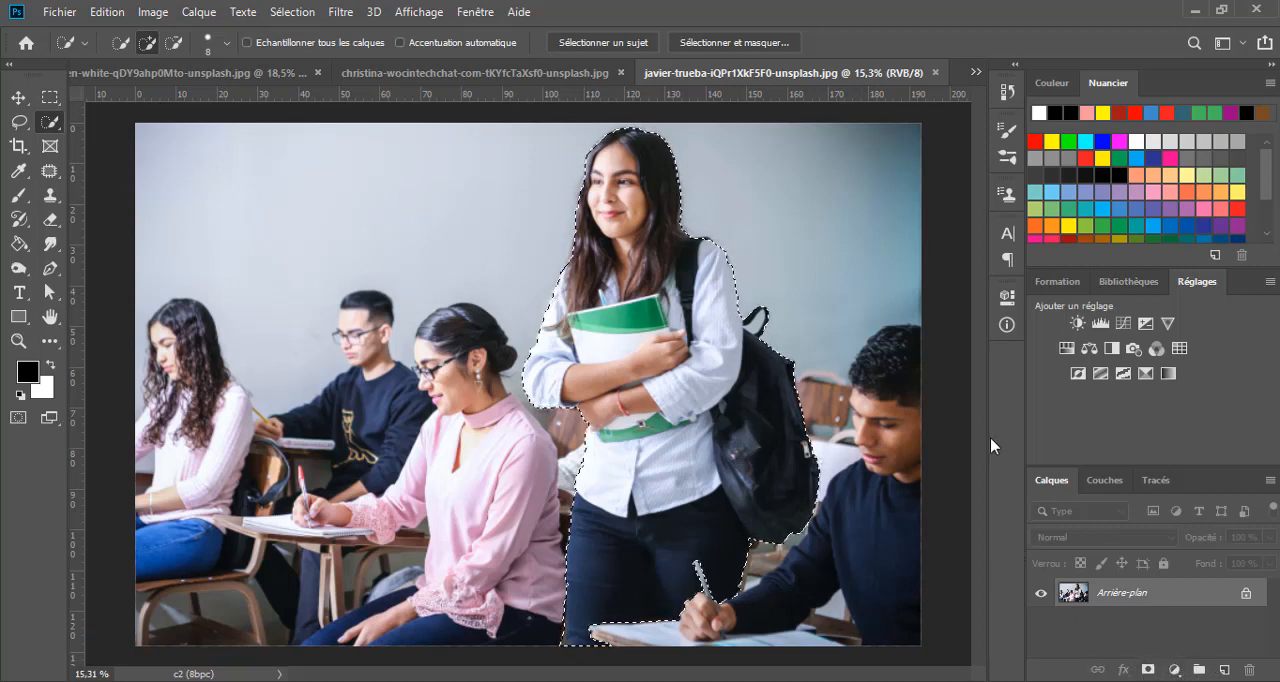
click(1147, 670)
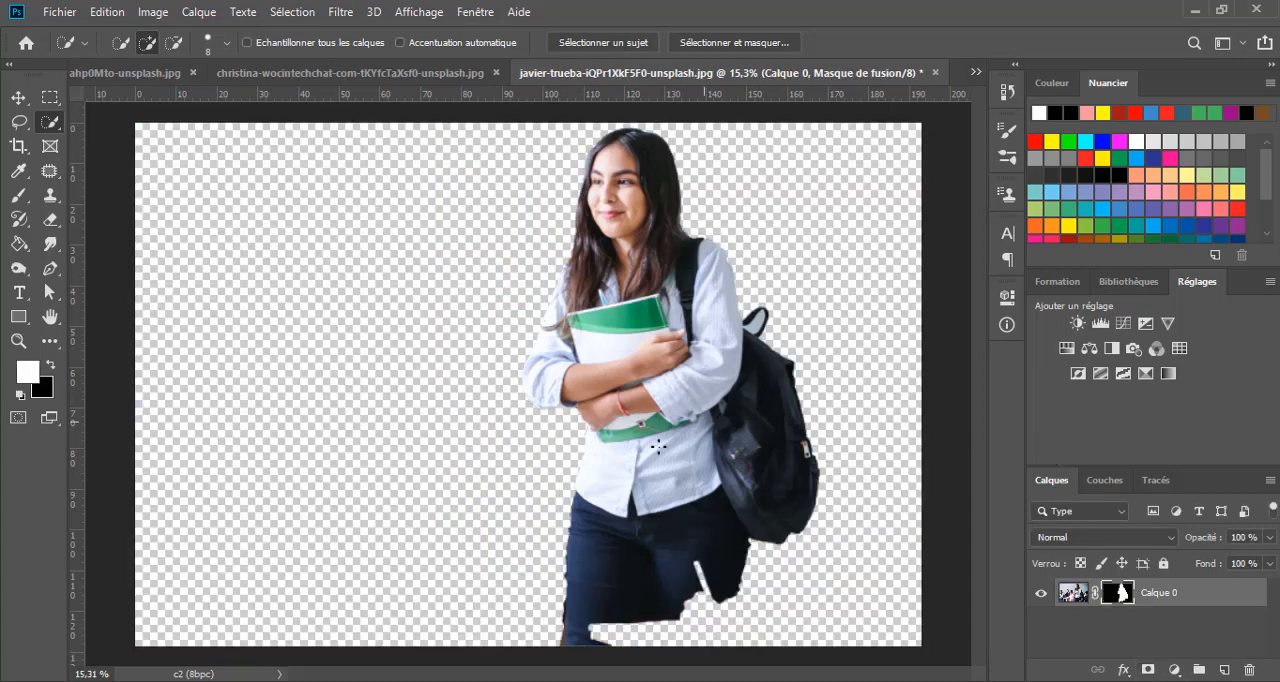
- Compare the shoulder with the unmasked photo and restore its clipped edge by painting white on the layer mask with a 36 px brush
scroll(613, 148, up, 2)
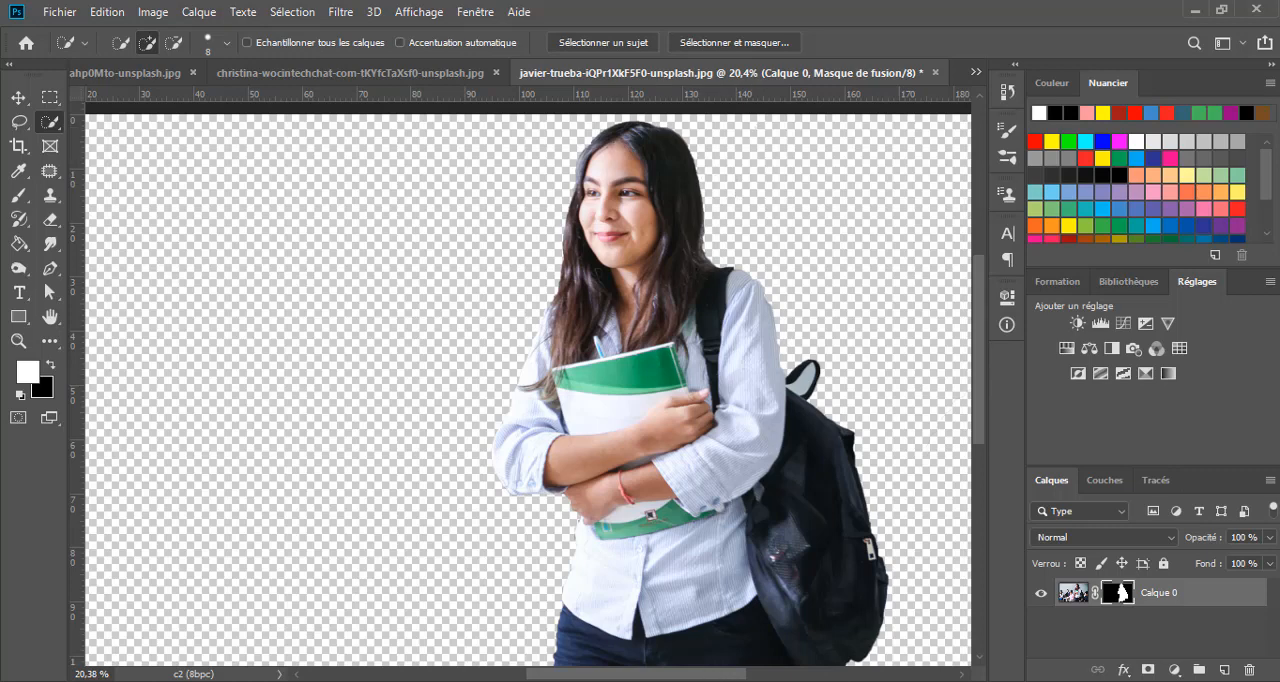
scroll(818, 398, up, 4)
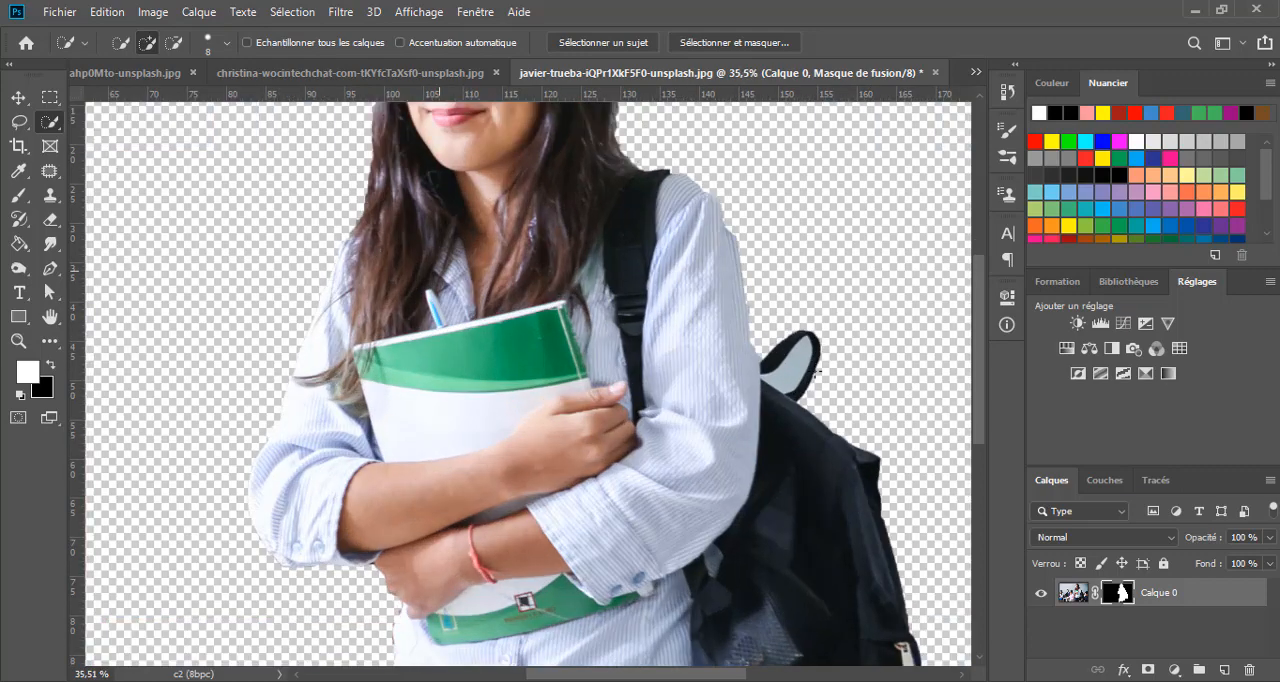
scroll(812, 369, down, 2)
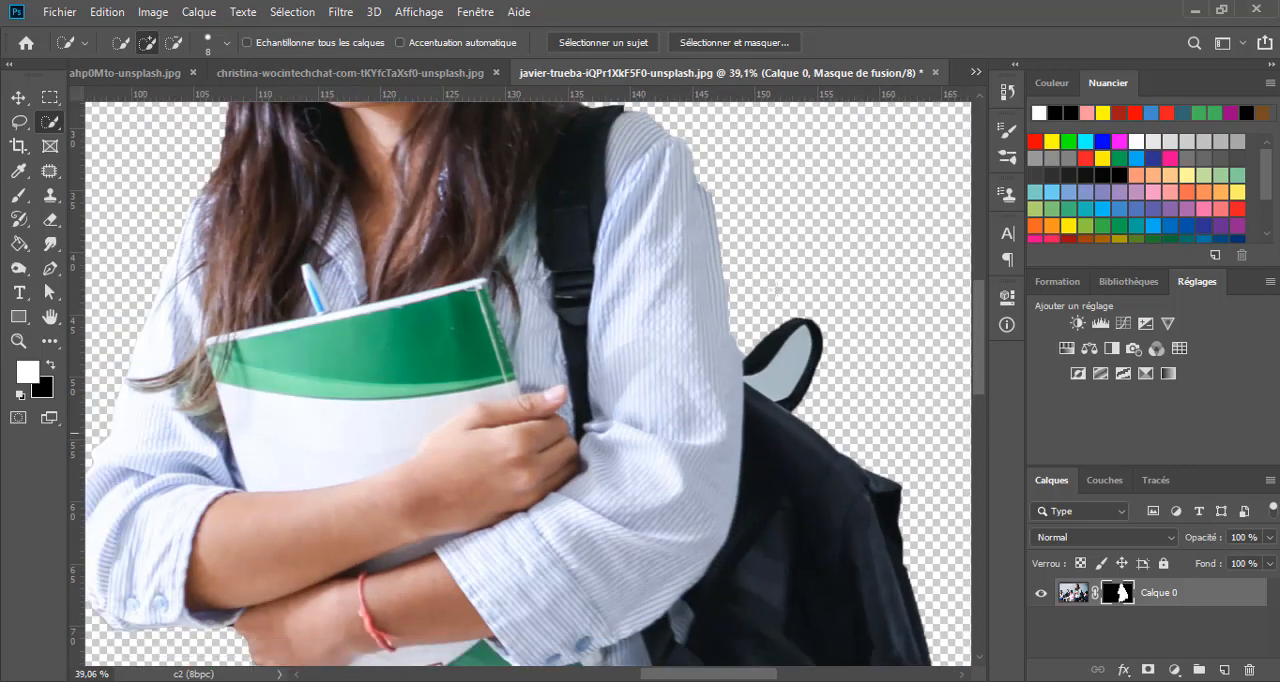
scroll(653, 175, up, 2)
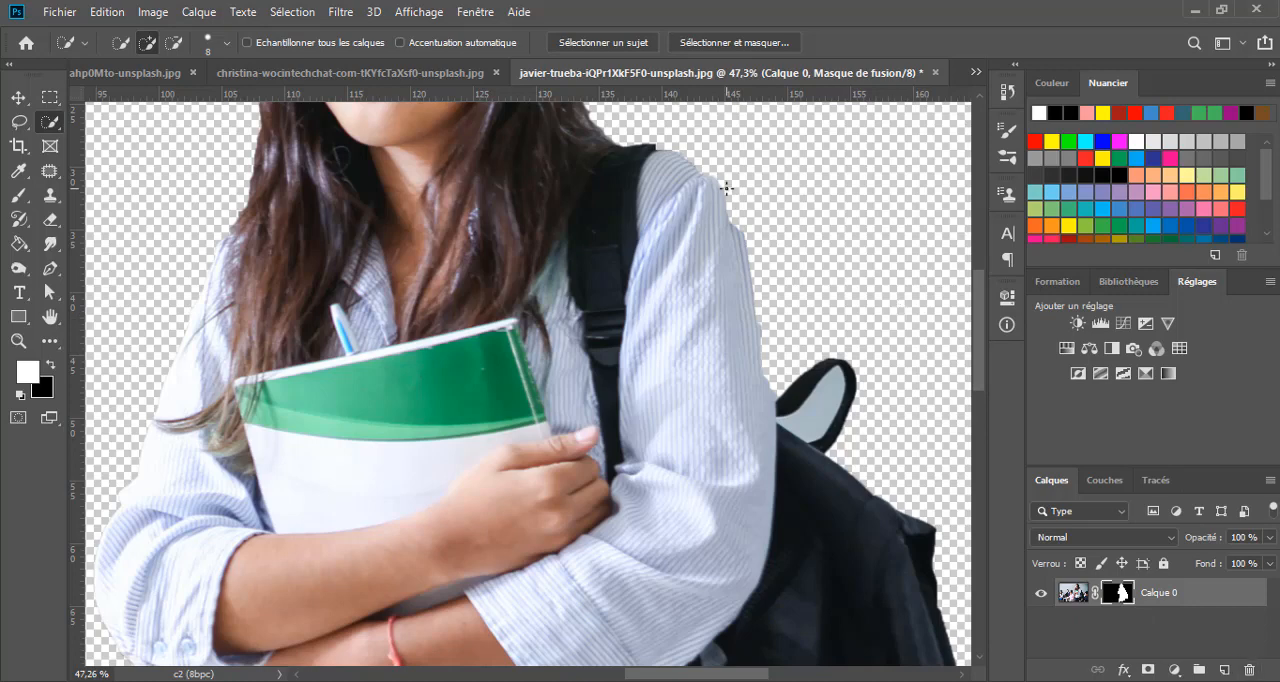
scroll(724, 188, up, 4)
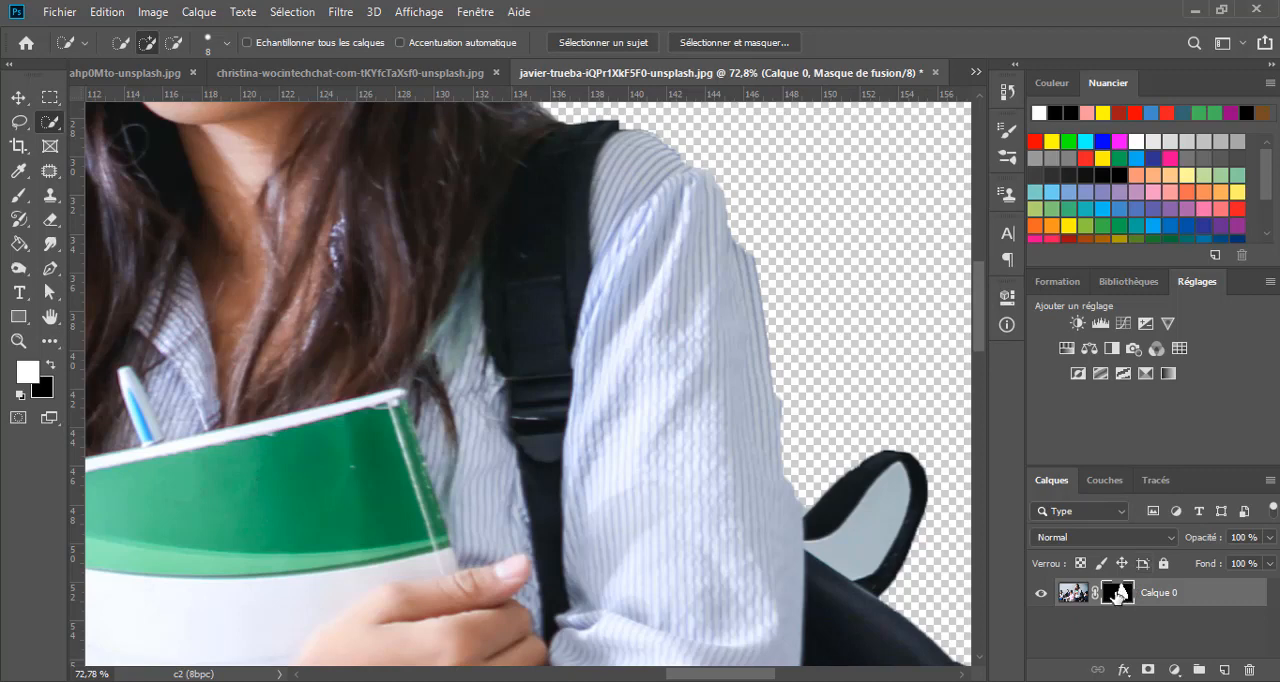
shift+click(1116, 596)
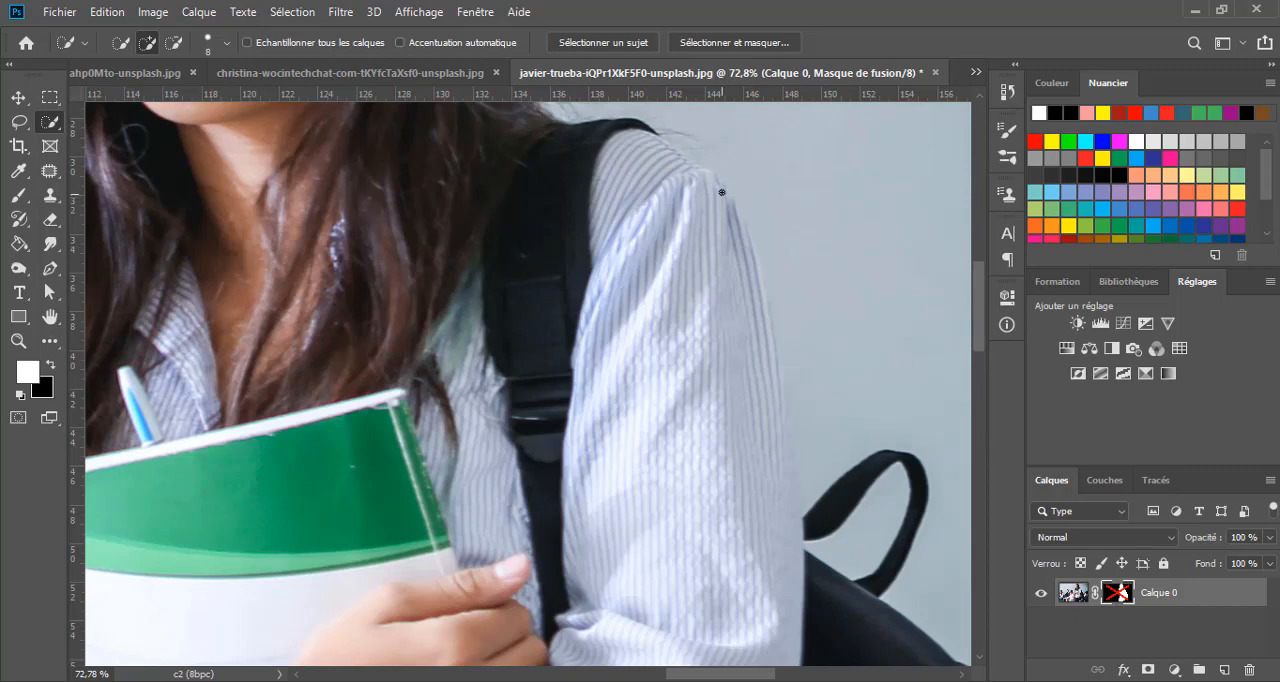
shift+click(1112, 596)
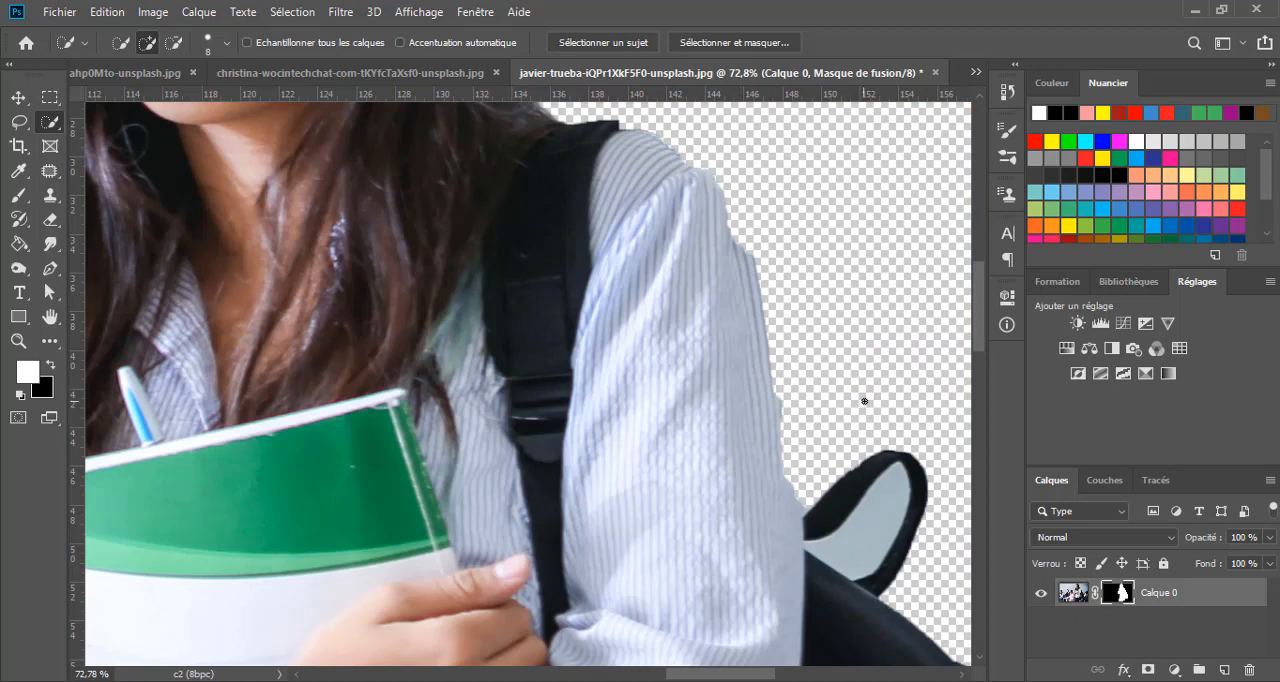
key(b)
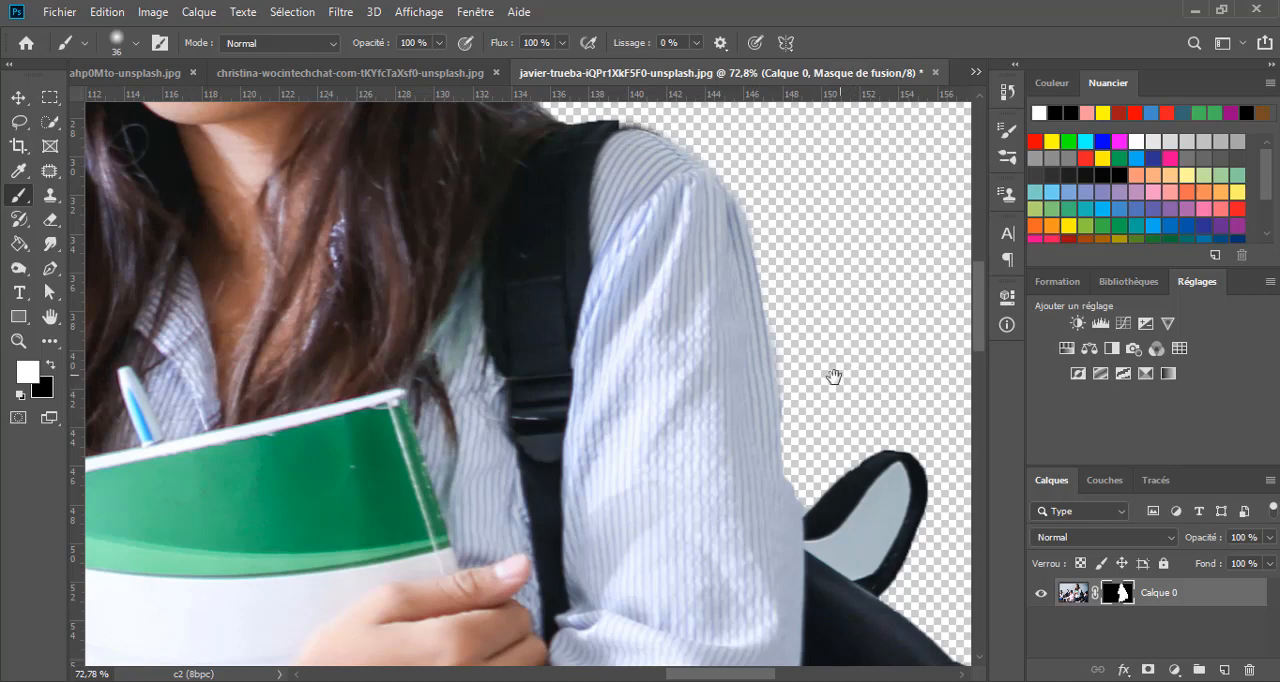
- Try to mask out the wall inside the backpack handle with a black 36 px brush, and undo the stroke
drag(834, 374, 519, 150)
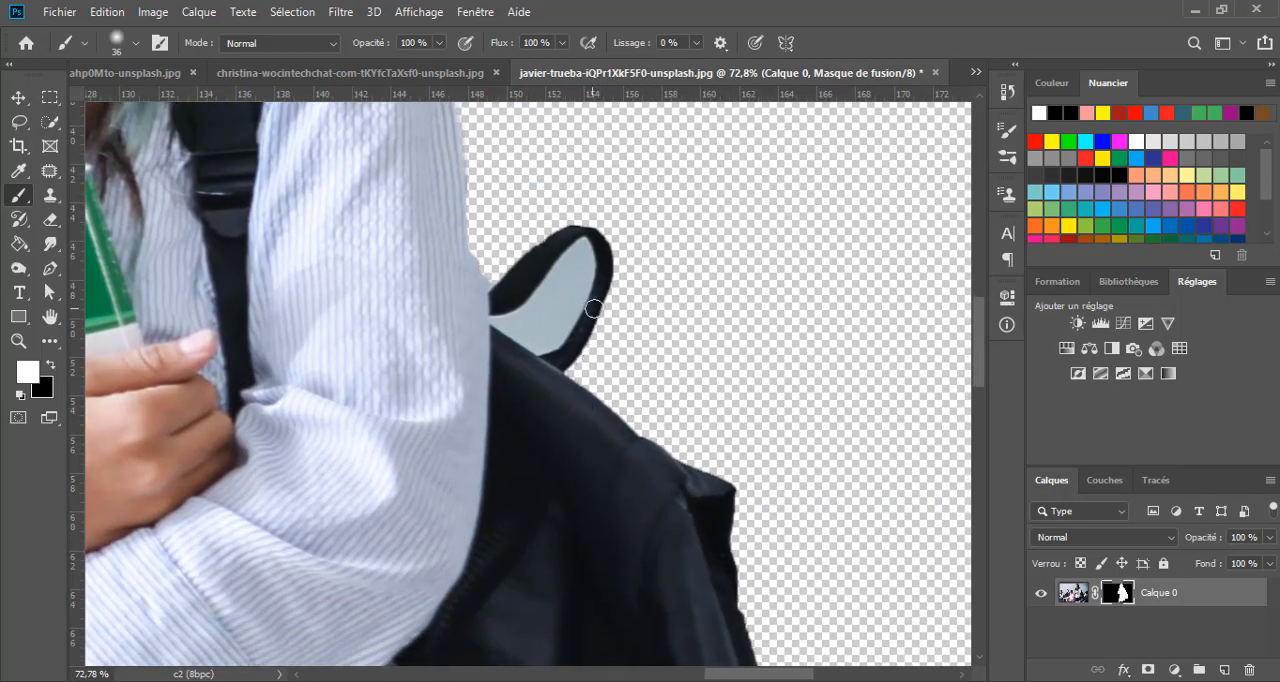
key(x)
mouse_move(573, 302)
mouse_down()
mouse_move(577, 286)
mouse_move(552, 342)
mouse_up()
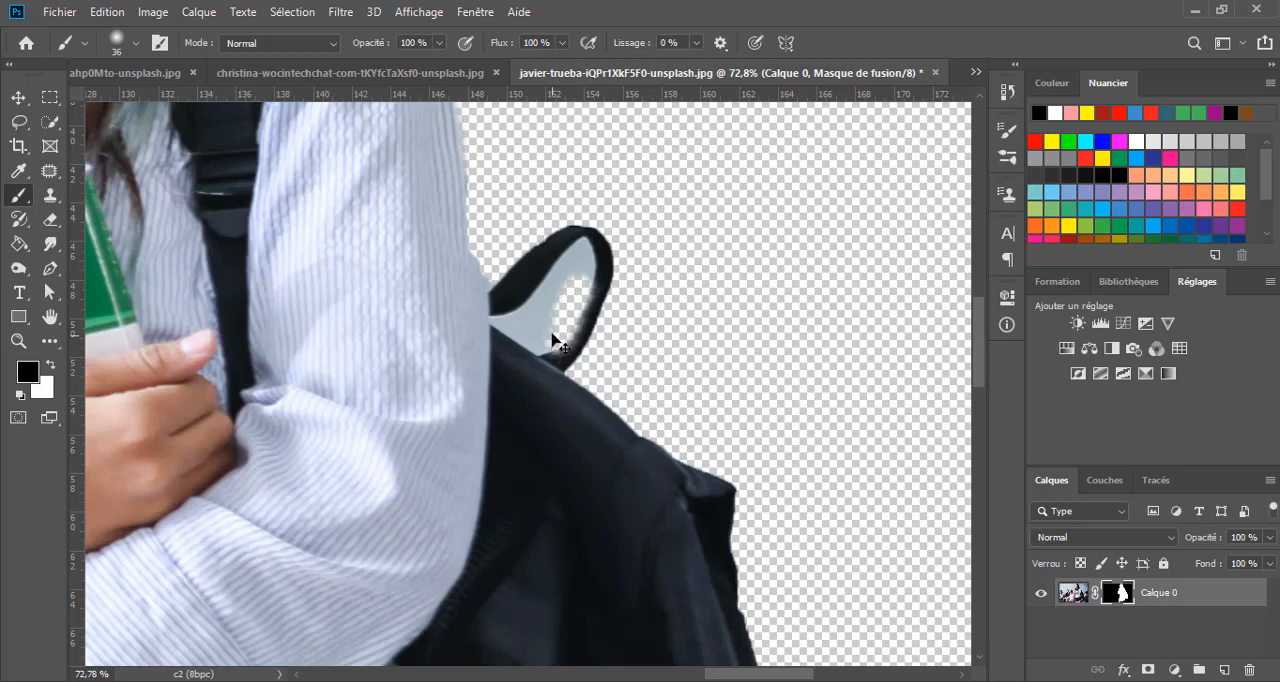
key(ctrl+z)
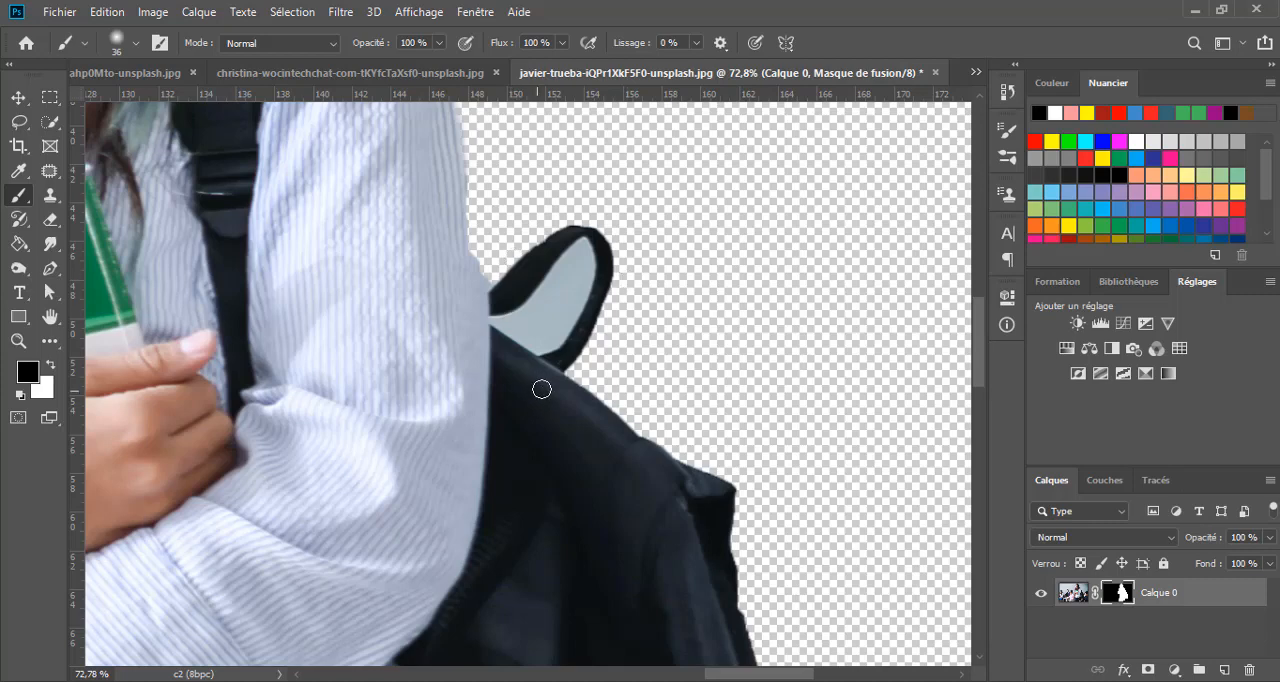
- Outline the wall area enclosed by the backpack handle with the Polygonal Lasso at 0 px feather
key(l)
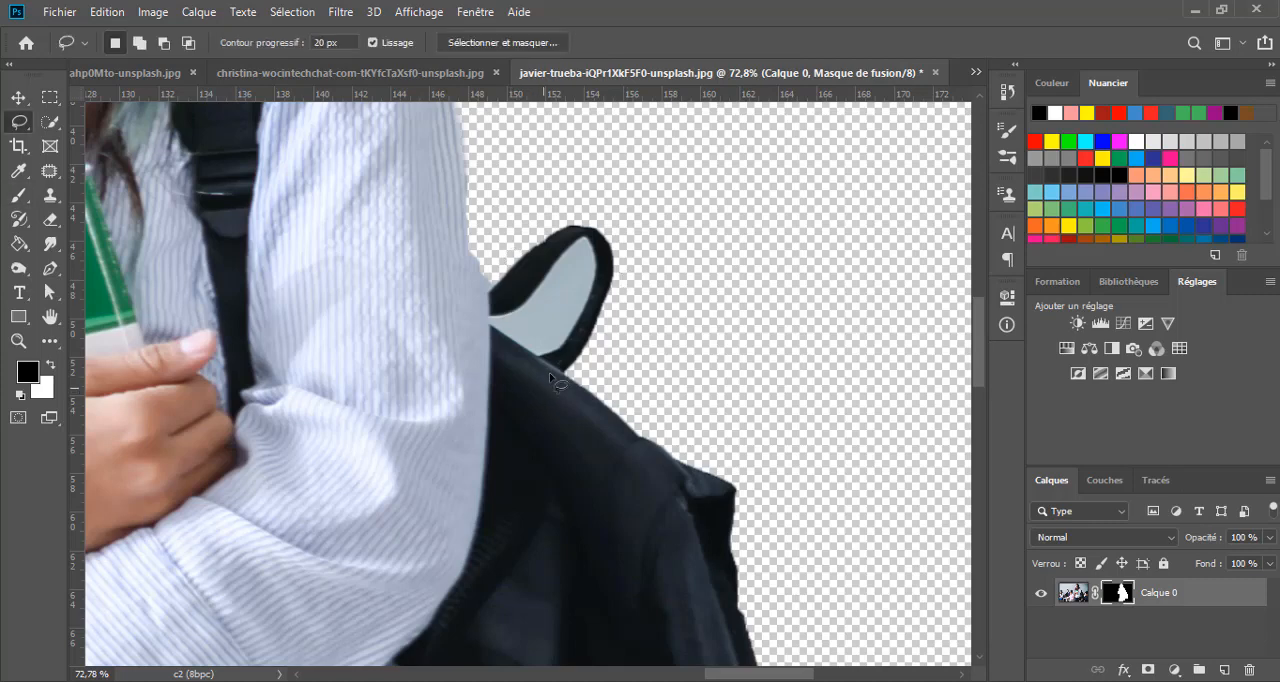
right_click(26, 133)
click(100, 141)
scroll(492, 321, up, 2)
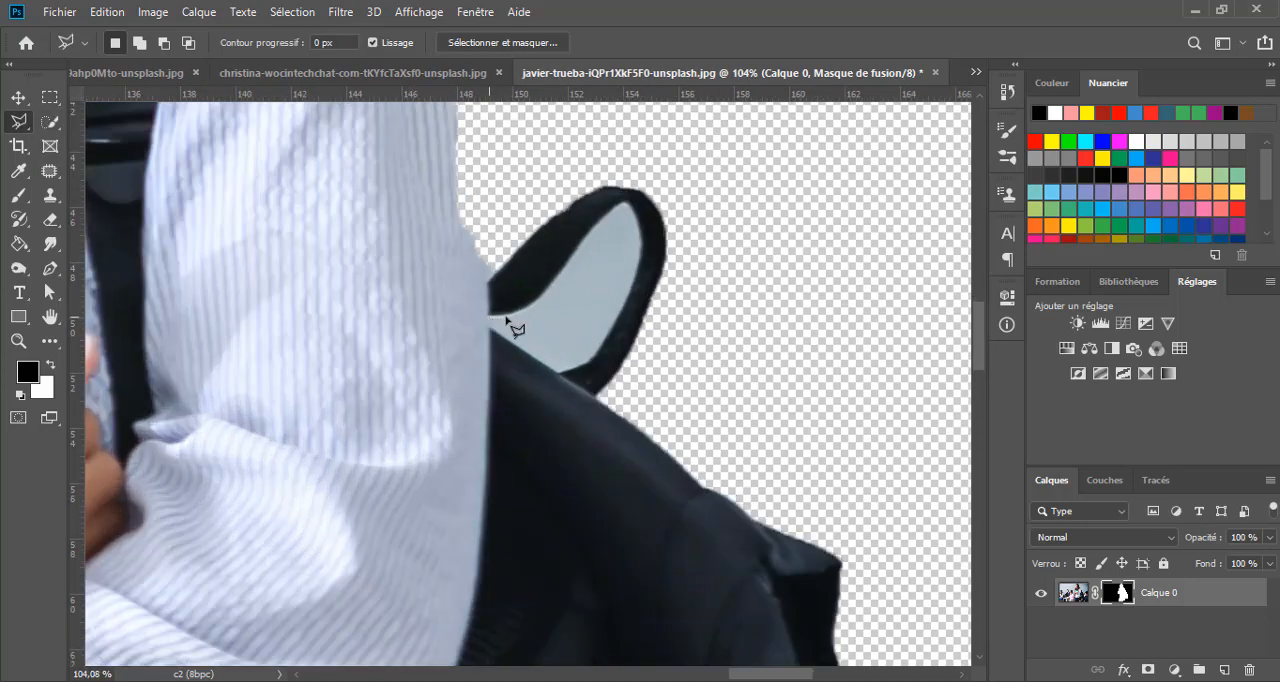
click(510, 316)
click(532, 303)
click(555, 280)
click(581, 248)
click(635, 218)
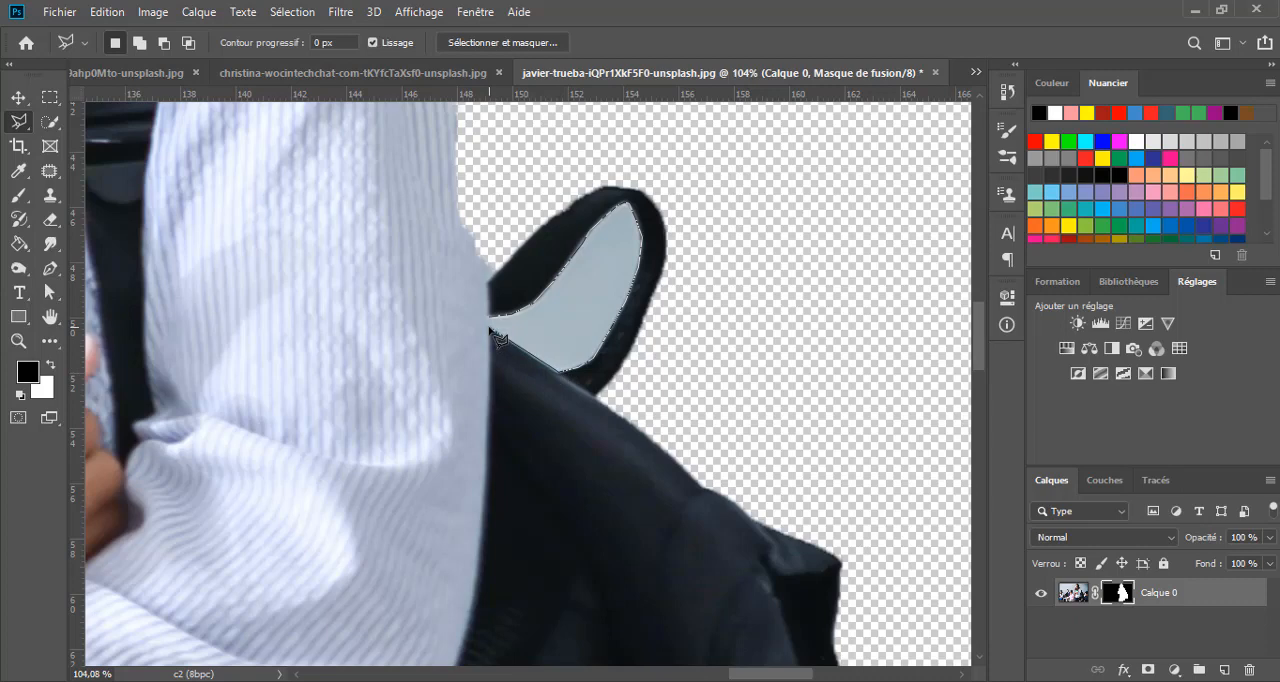
click(491, 319)
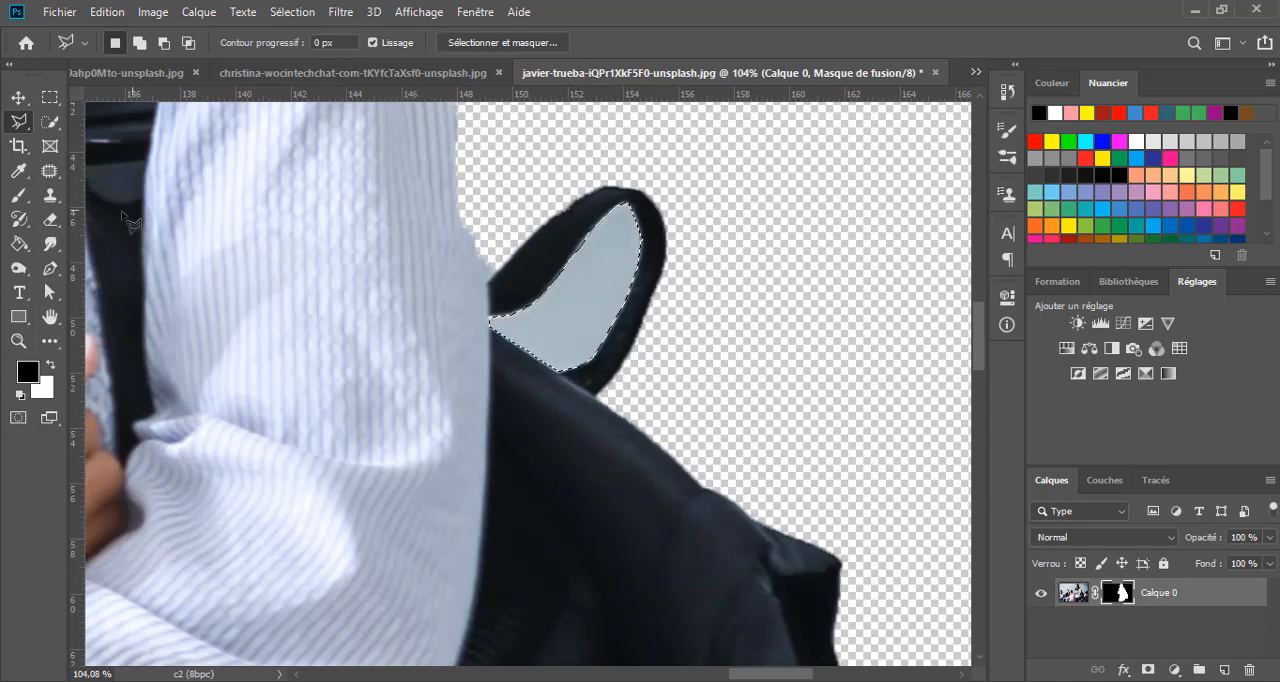
- Paint the outlined area inside the handle black on the layer mask with a 36 px brush, restore white as foreground and deselect
click(24, 194)
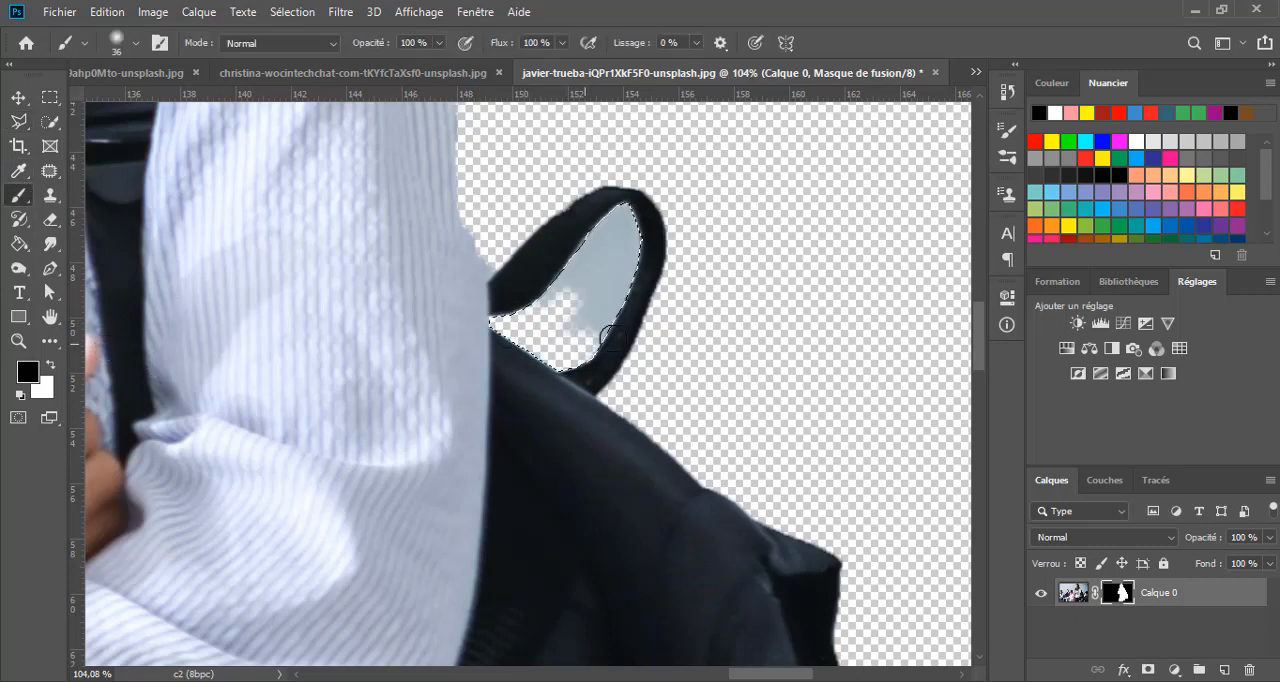
mouse_move(546, 311)
mouse_down()
mouse_move(599, 293)
mouse_move(587, 329)
mouse_move(601, 208)
mouse_move(636, 250)
mouse_up()
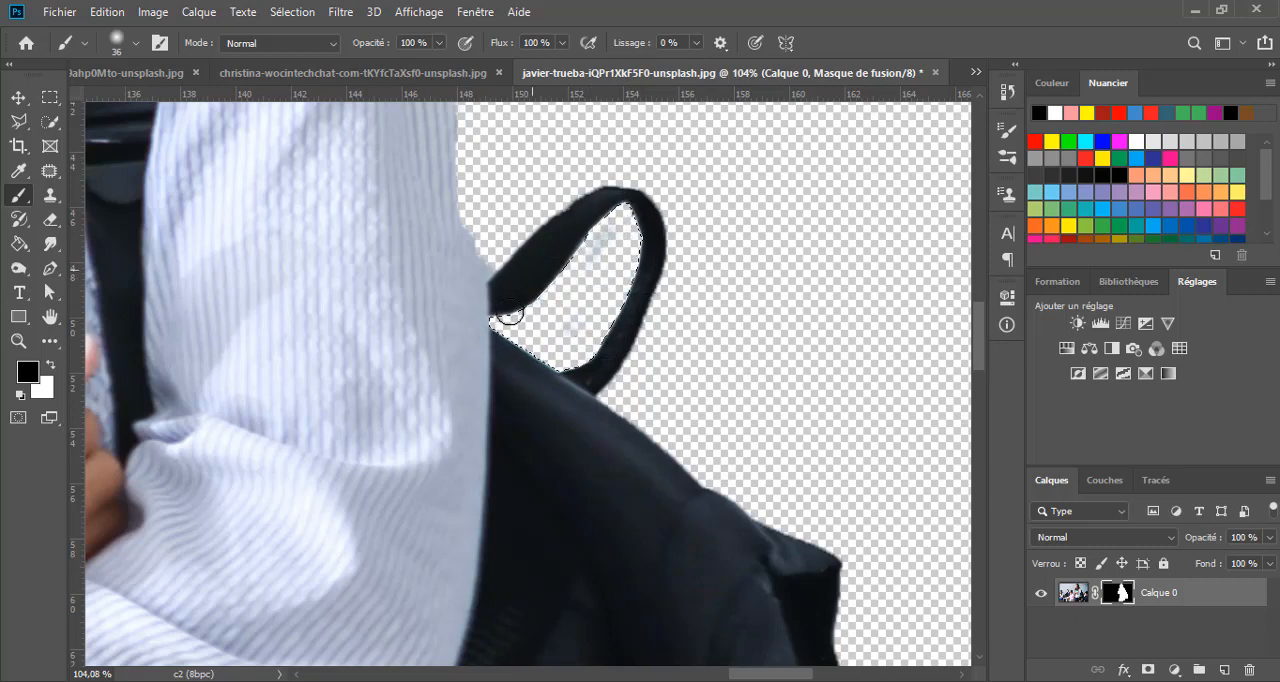
mouse_move(510, 316)
mouse_down()
mouse_move(616, 216)
mouse_move(648, 302)
mouse_move(606, 307)
mouse_up()
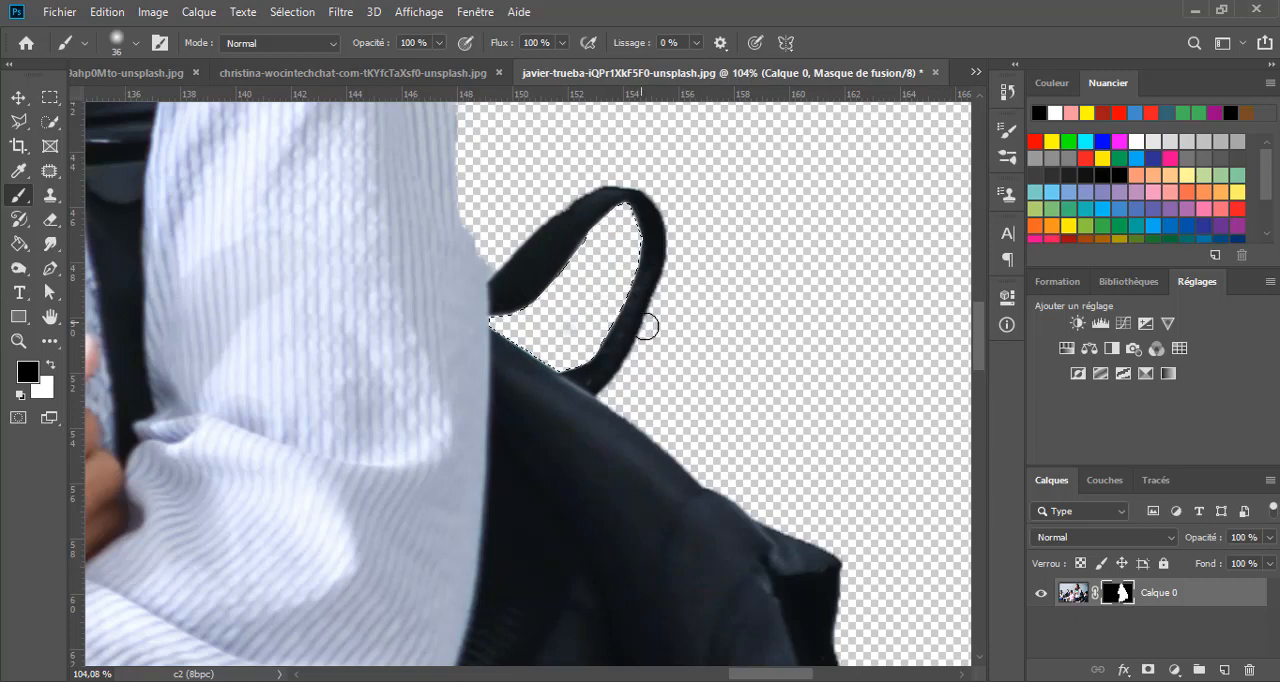
key(x)
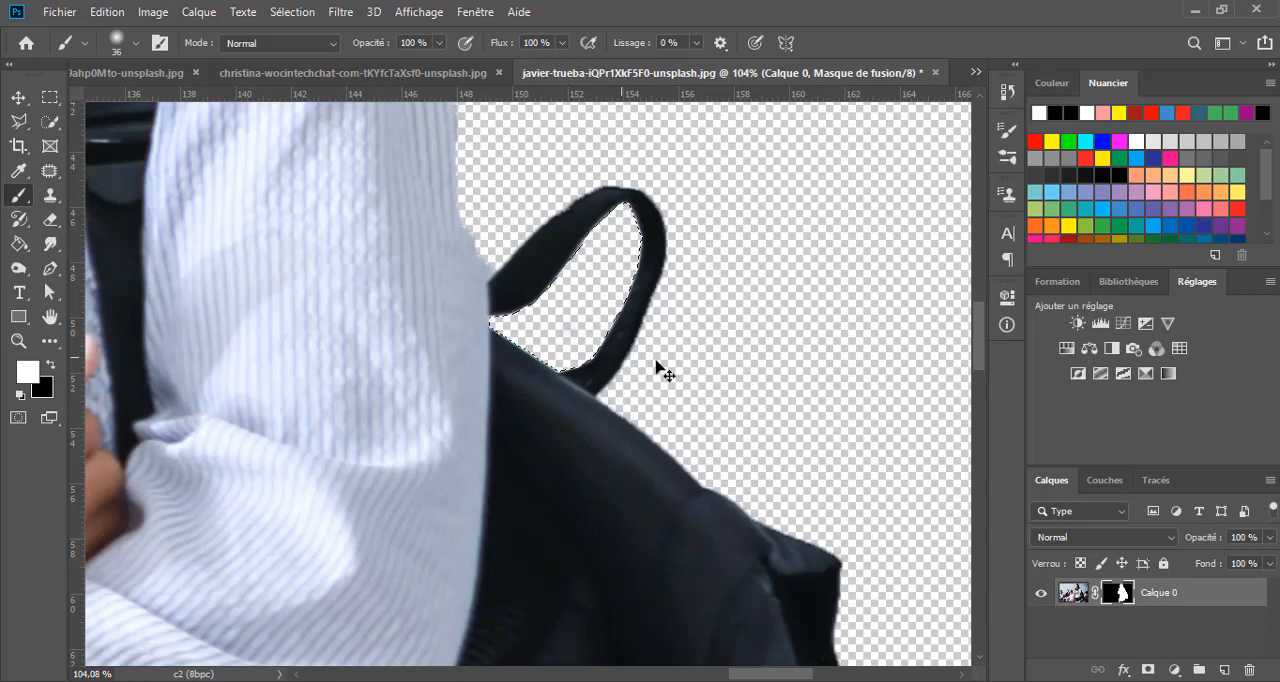
key(ctrl+d)
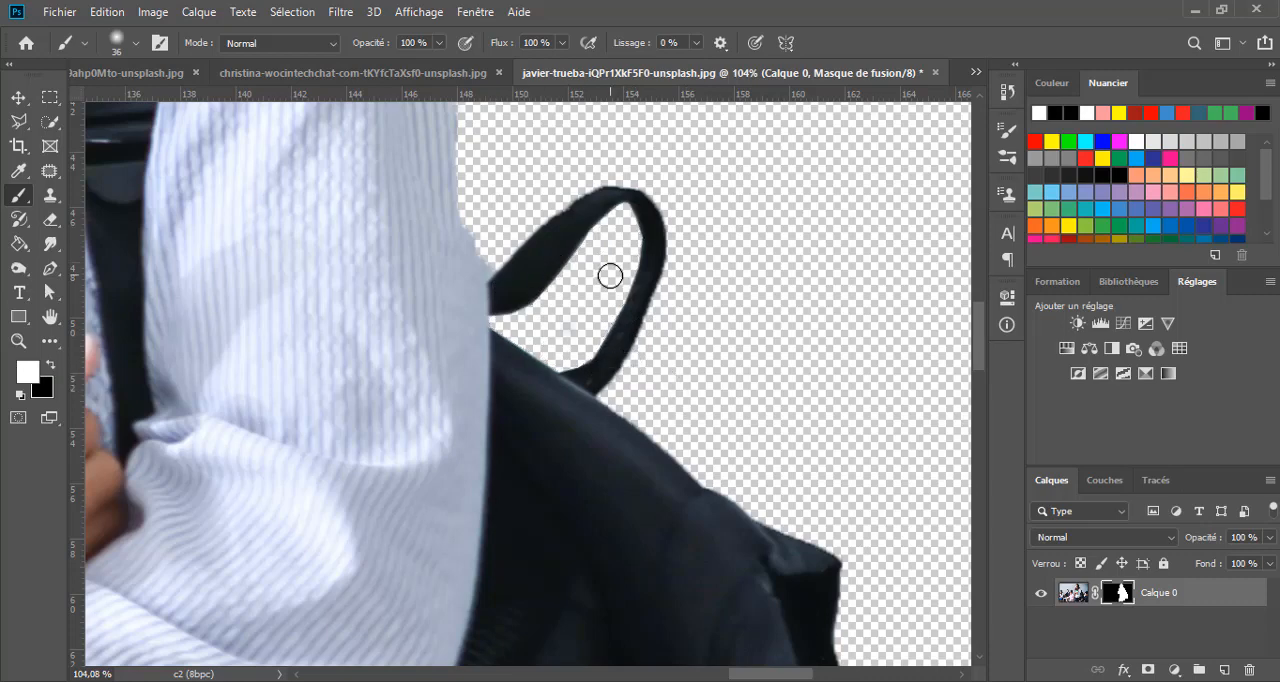
scroll(609, 274, down, 4)
scroll(625, 305, down, 4)
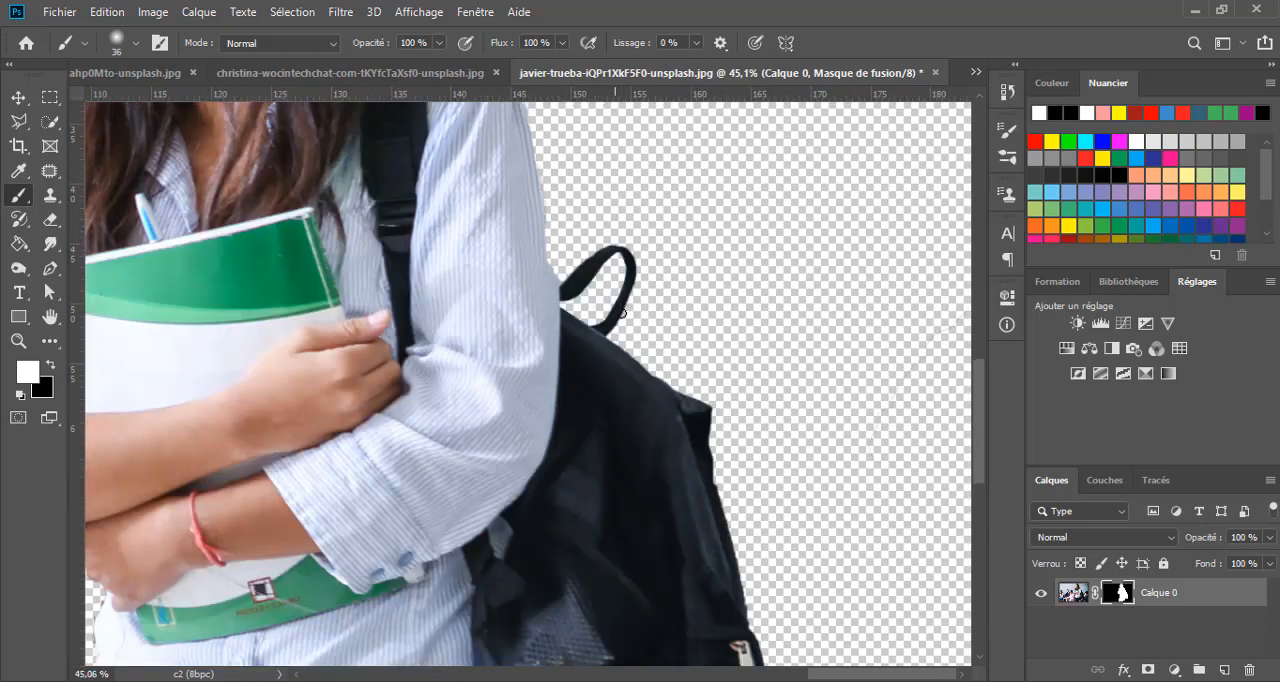